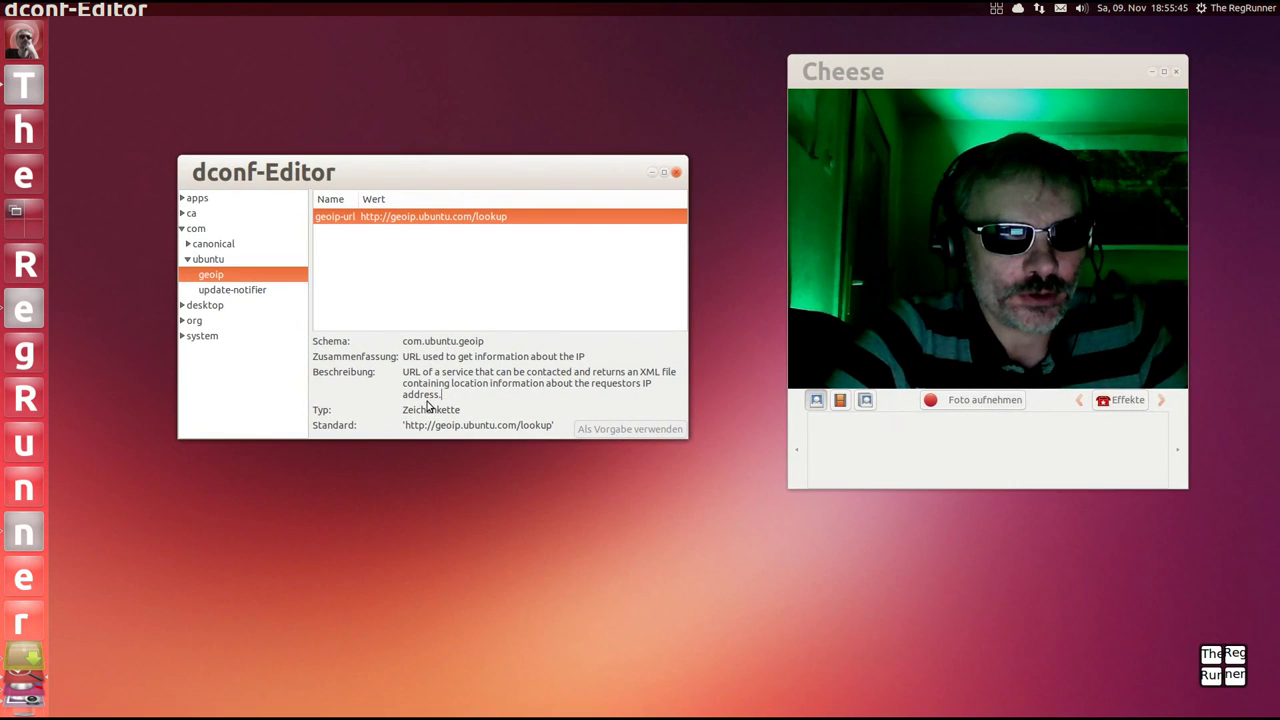
- Highlight the description of the geoip-url key and move the dconf-Editor window further up the desktop
{"action": "left_click_drag", "start_coordinate": [434, 394], "coordinate": [403, 371]}
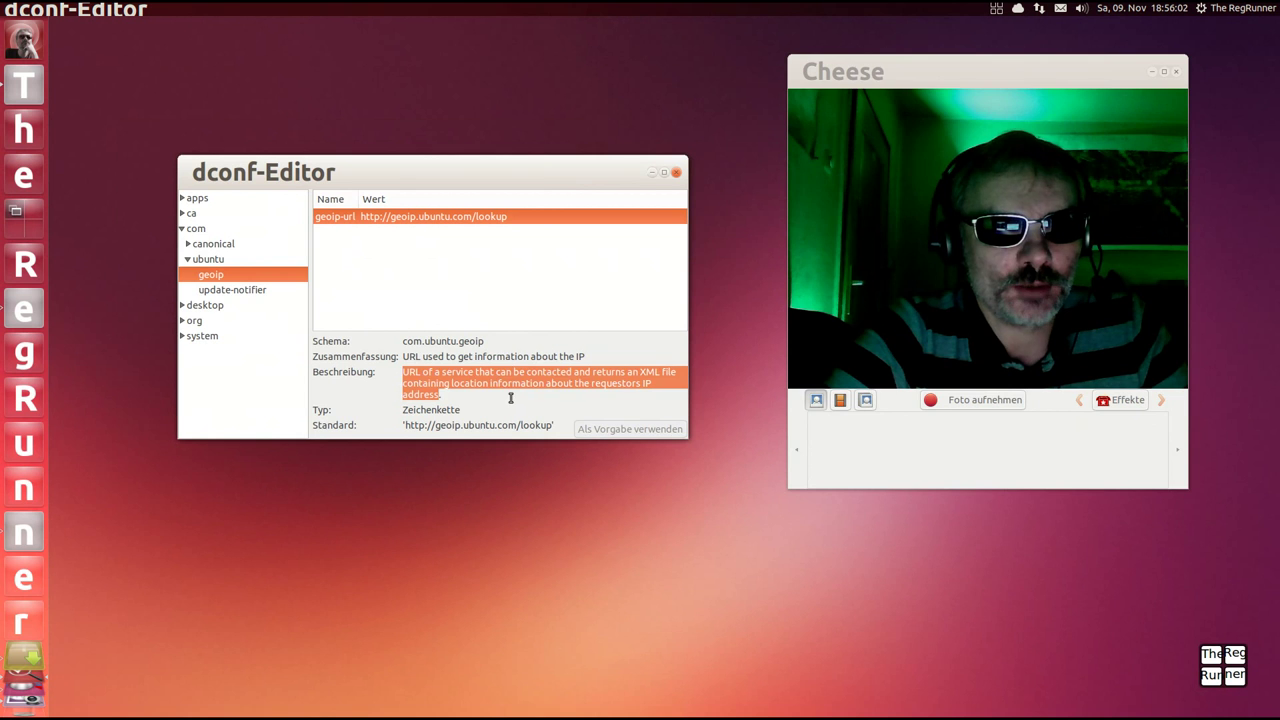
{"action": "left_click", "coordinate": [510, 398]}
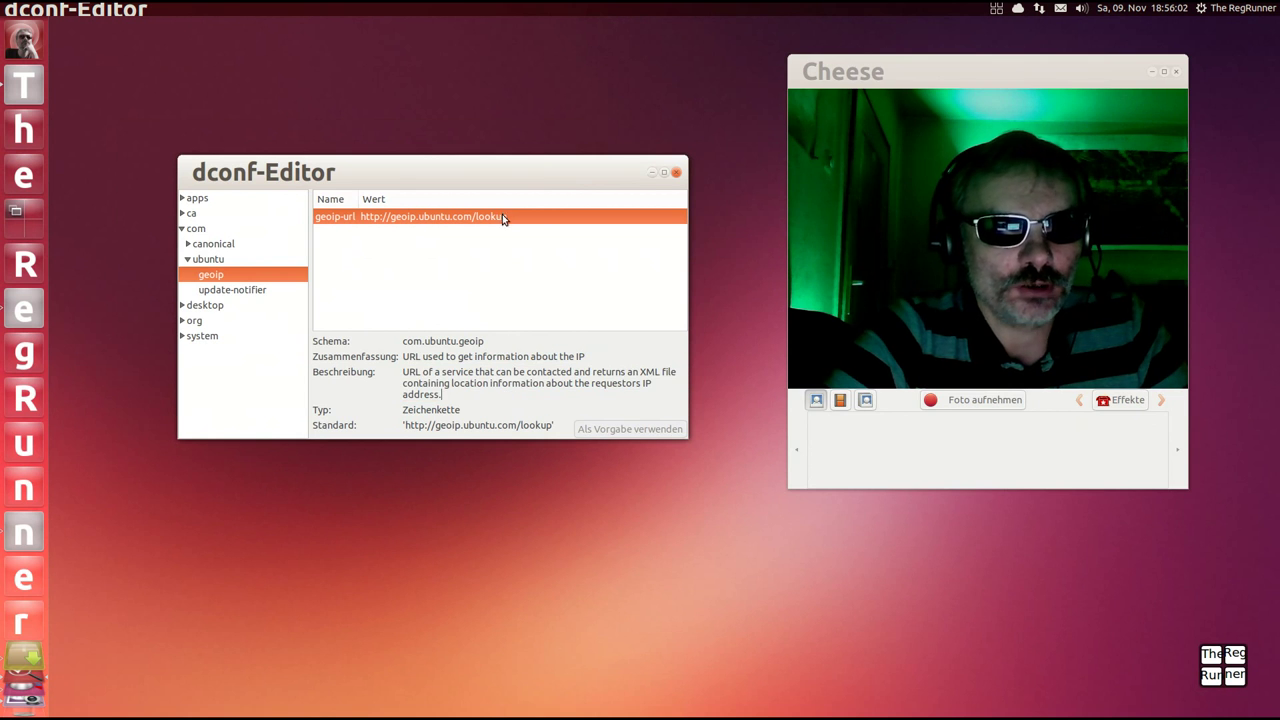
{"action": "left_click_drag", "start_coordinate": [510, 175], "coordinate": [490, 147]}
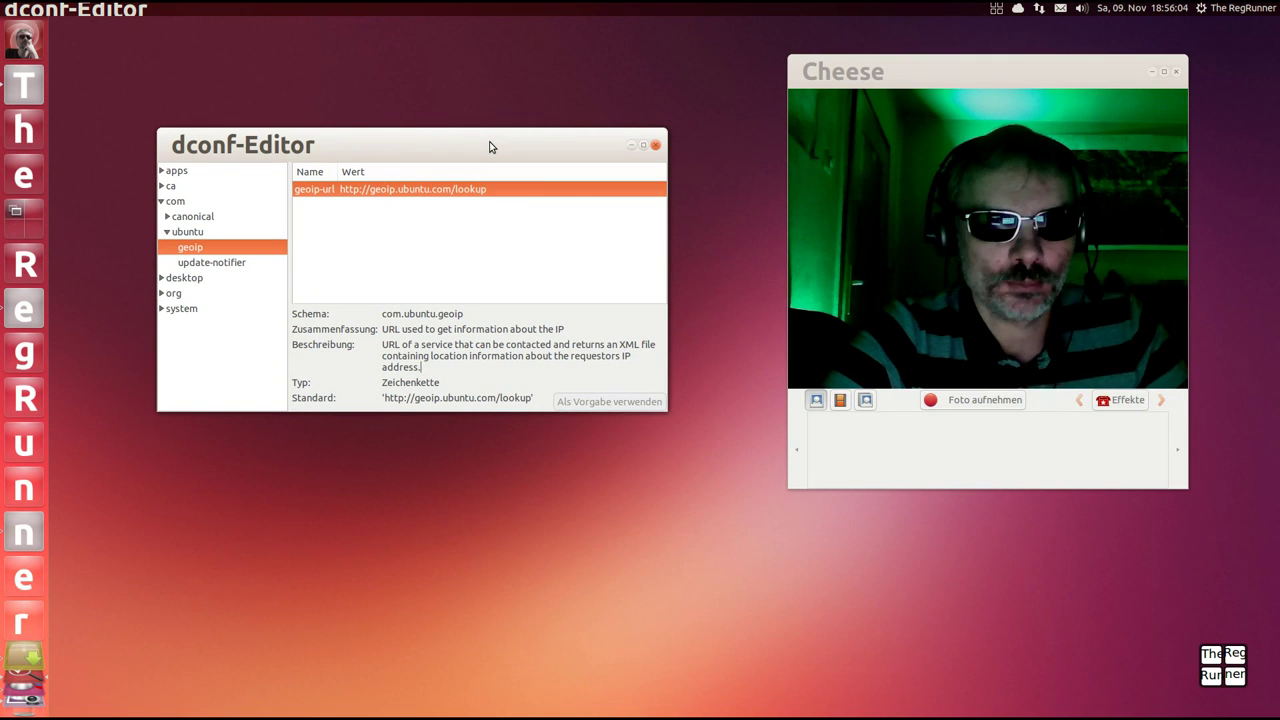
{"action": "left_click_drag", "start_coordinate": [490, 147], "coordinate": [468, 91]}
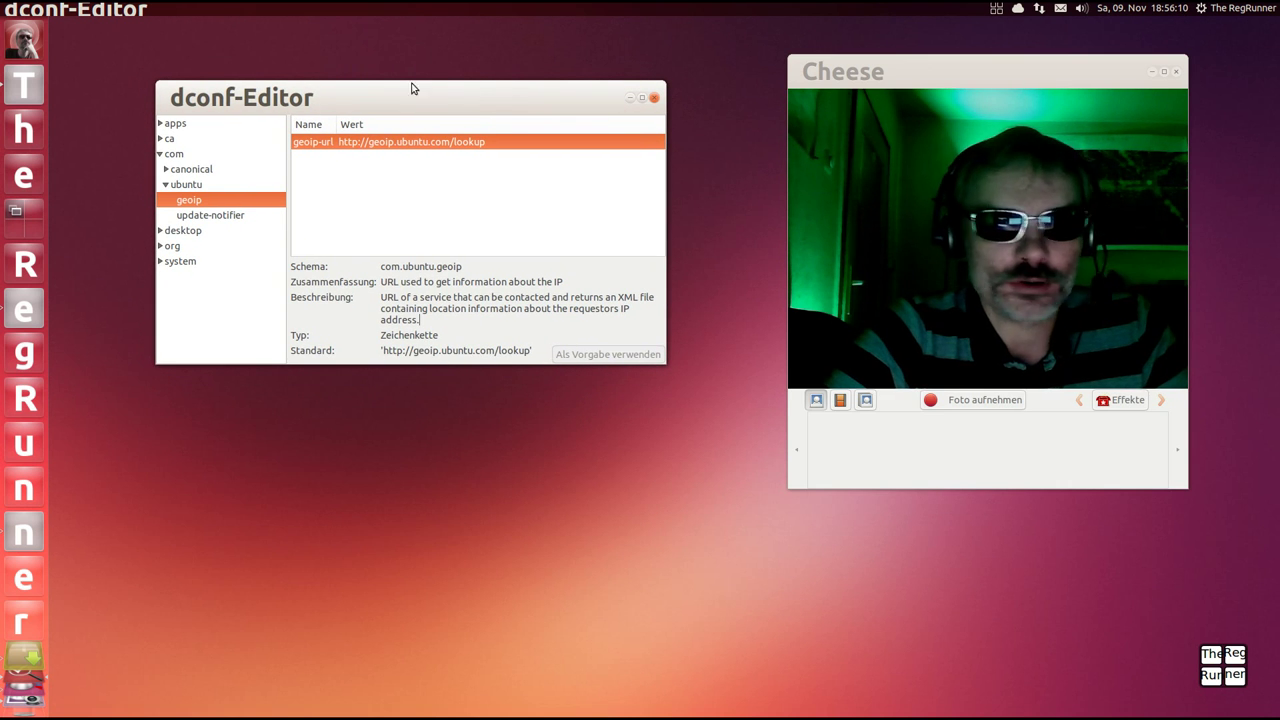
{"action": "key", "text": "super+s"}
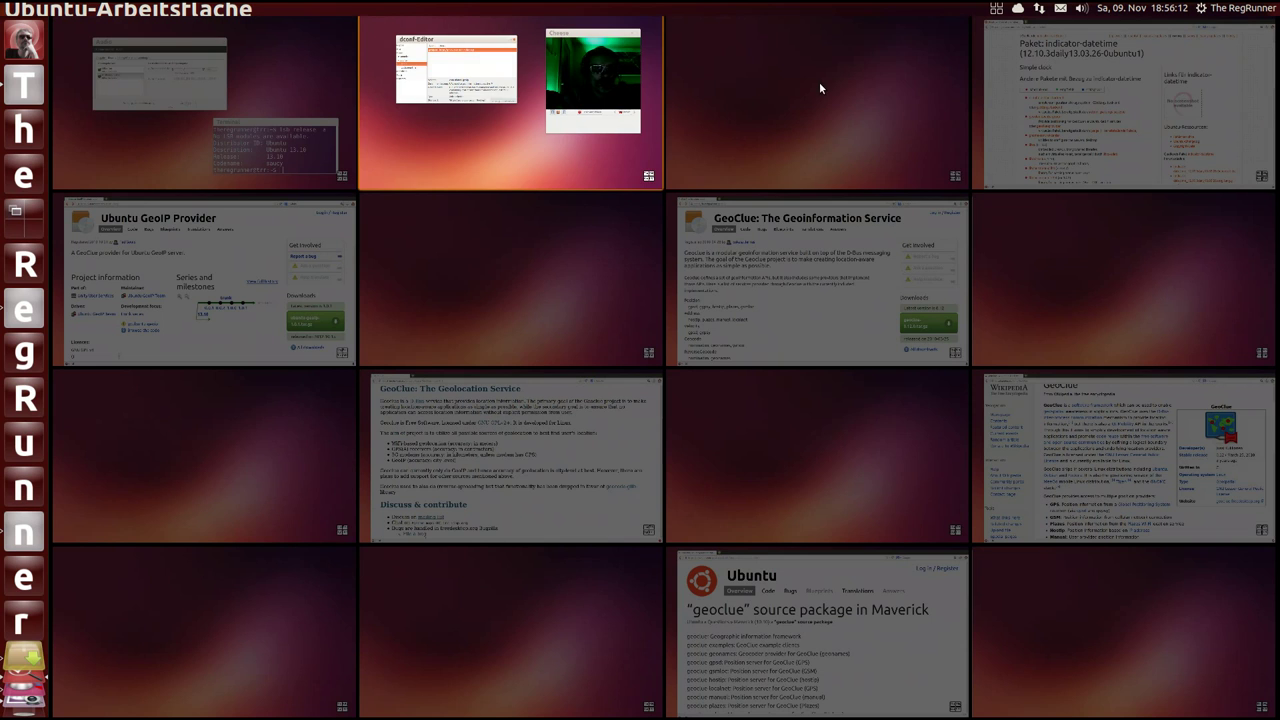
{"action": "left_click", "coordinate": [531, 86]}
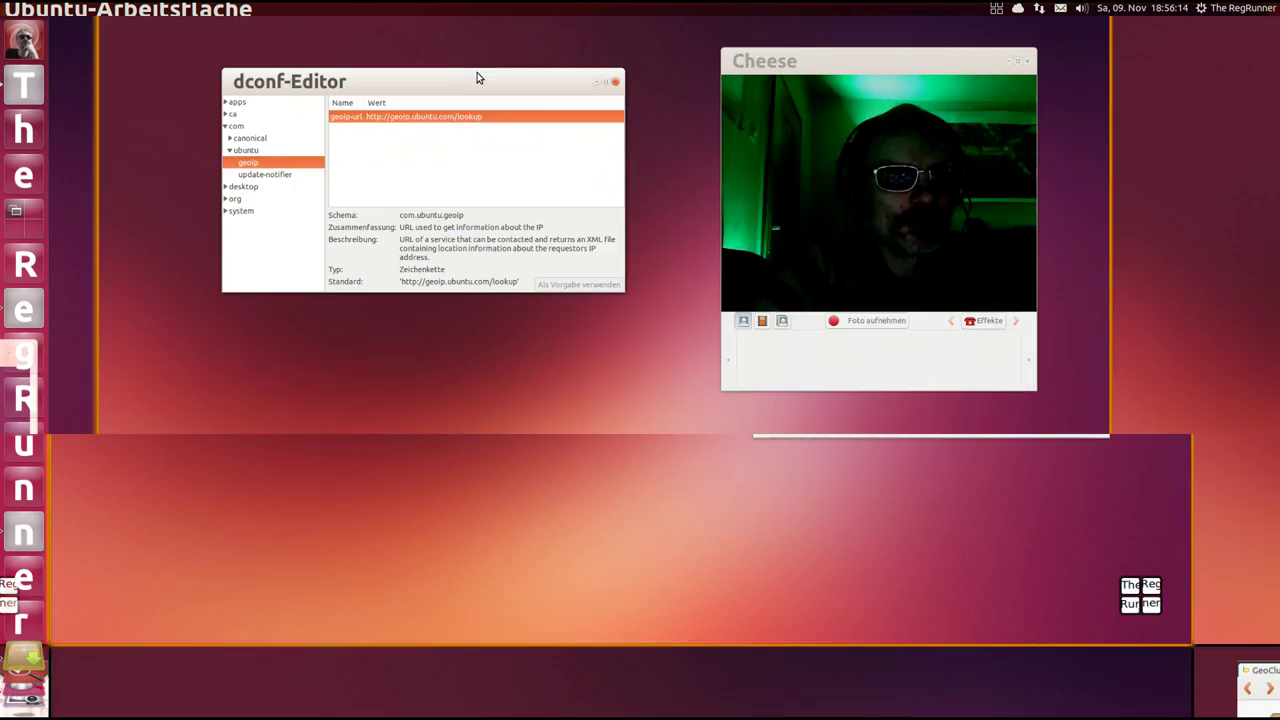
{"action": "left_click_drag", "start_coordinate": [531, 351], "coordinate": [383, 352]}
{"action": "right_click", "coordinate": [410, 352]}
{"action": "left_click", "coordinate": [456, 375]}
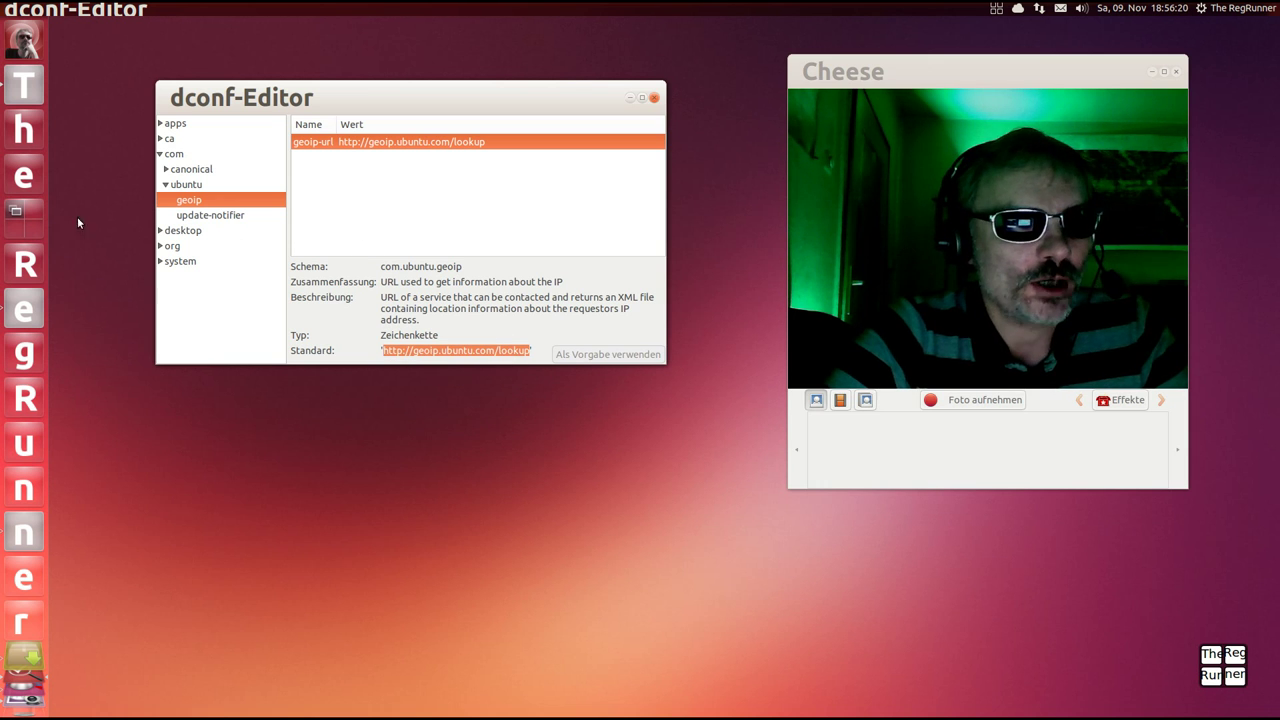
{"action": "left_click", "coordinate": [16, 210]}
{"action": "left_click", "coordinate": [808, 104]}
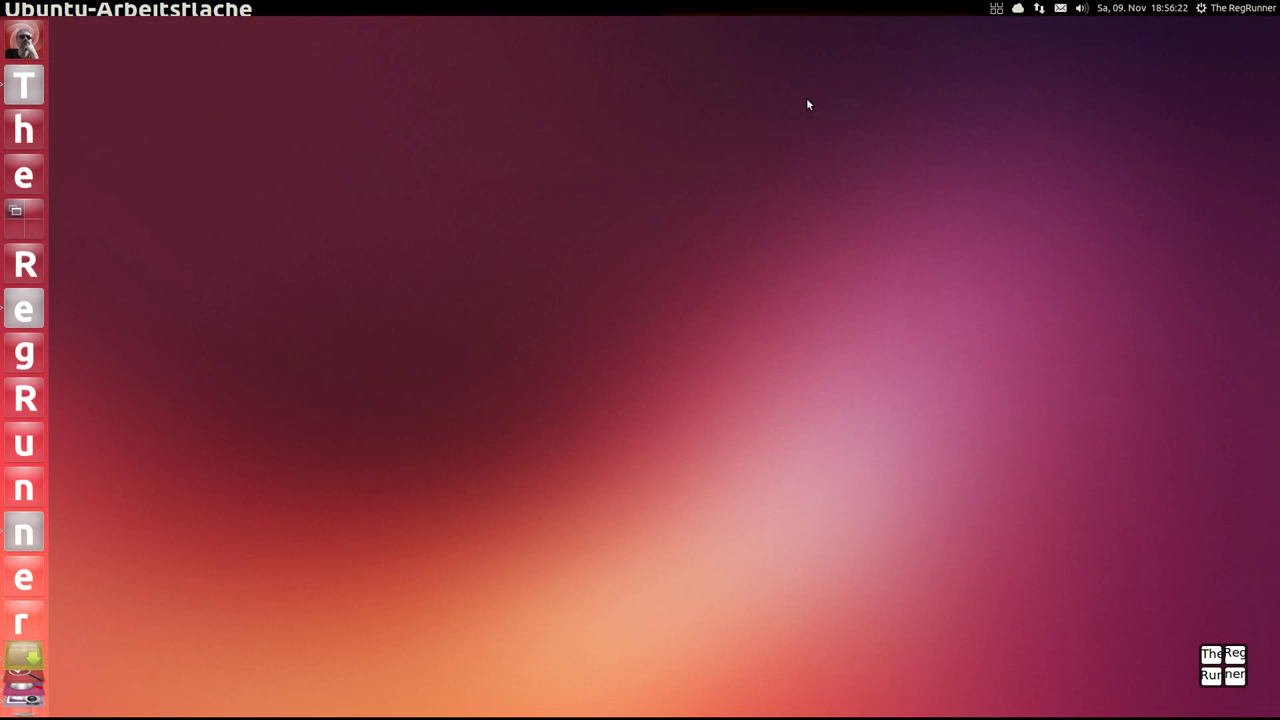
{"action": "left_click", "coordinate": [24, 533]}
{"action": "double_click", "coordinate": [366, 27]}
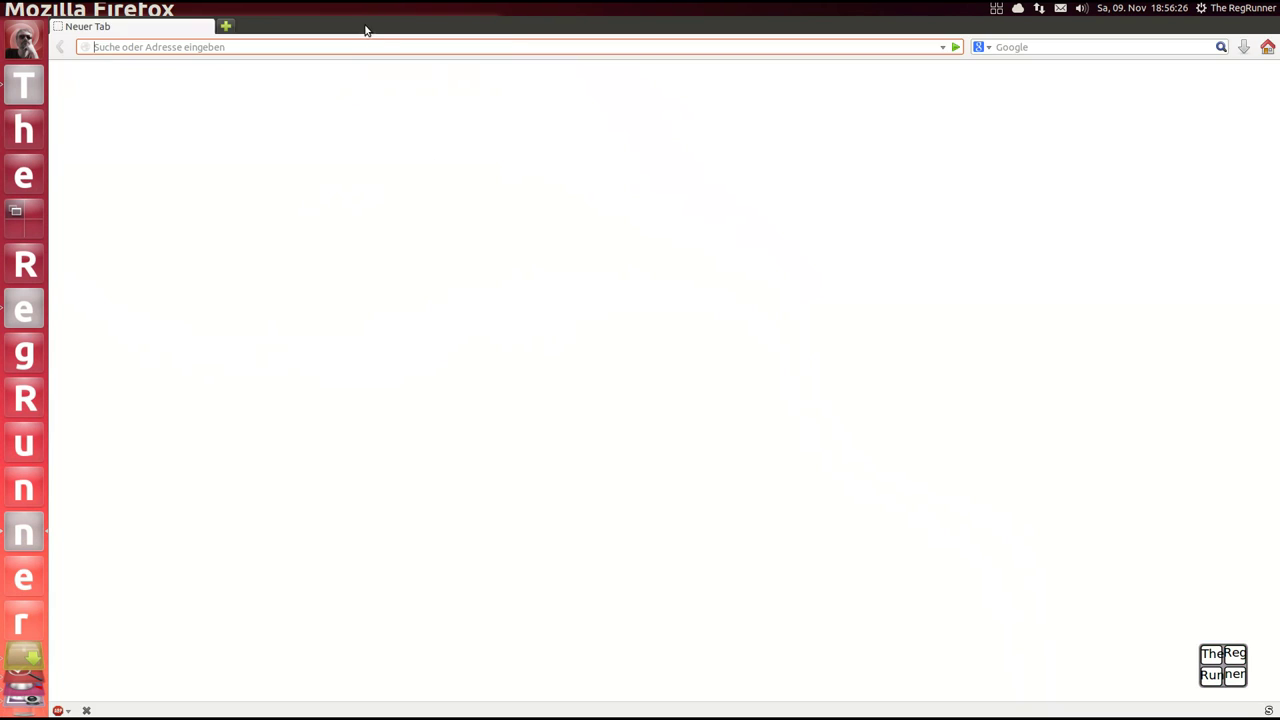
{"action": "right_click", "coordinate": [410, 47]}
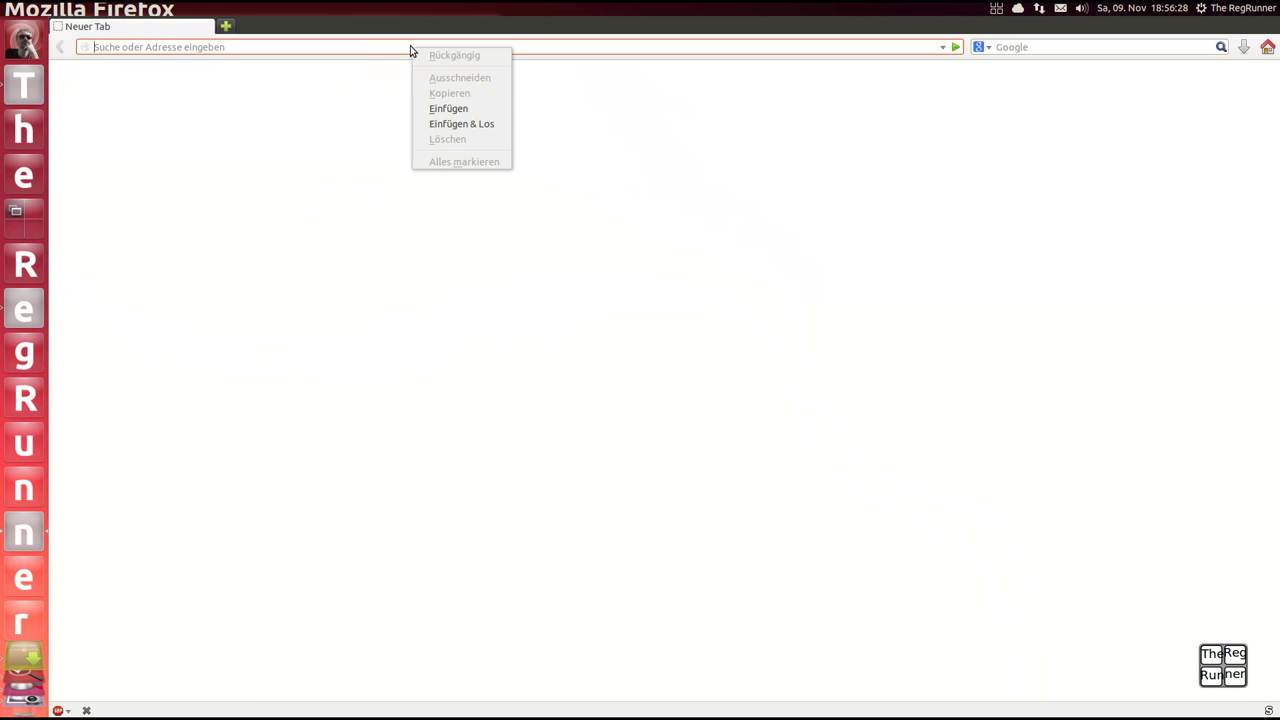
{"action": "left_click", "coordinate": [449, 108]}
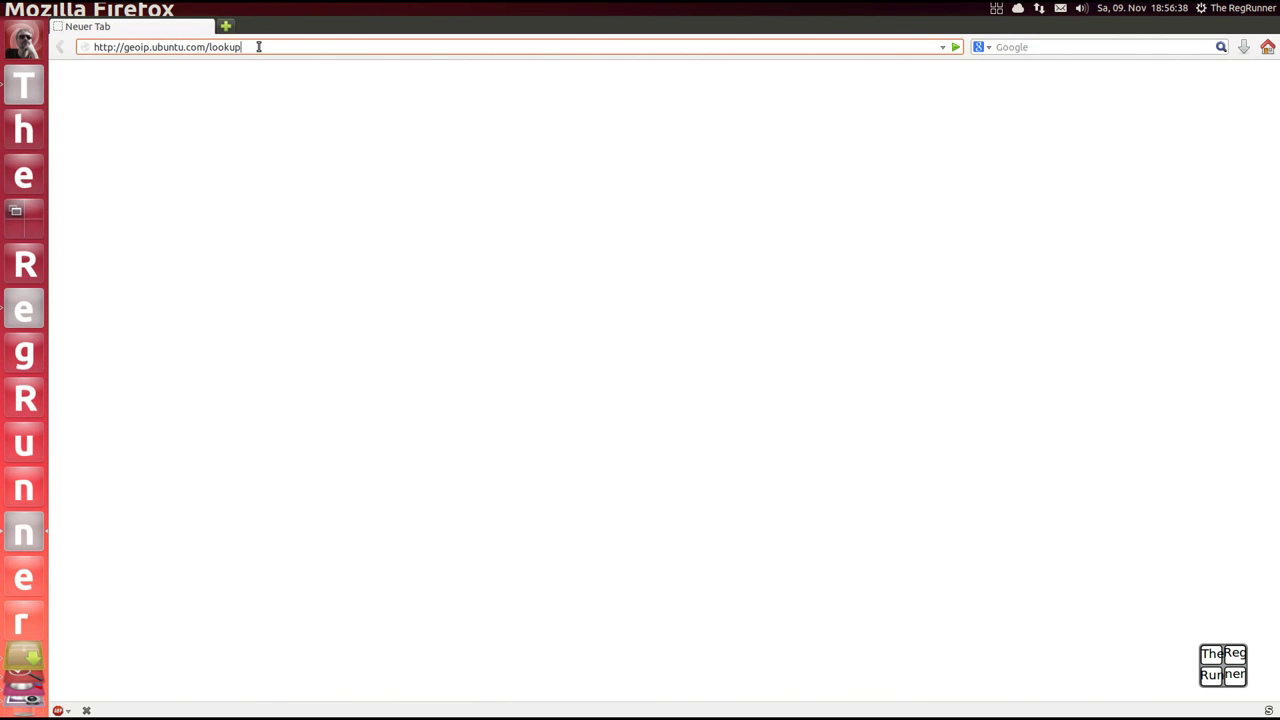
{"action": "key", "text": "Return"}
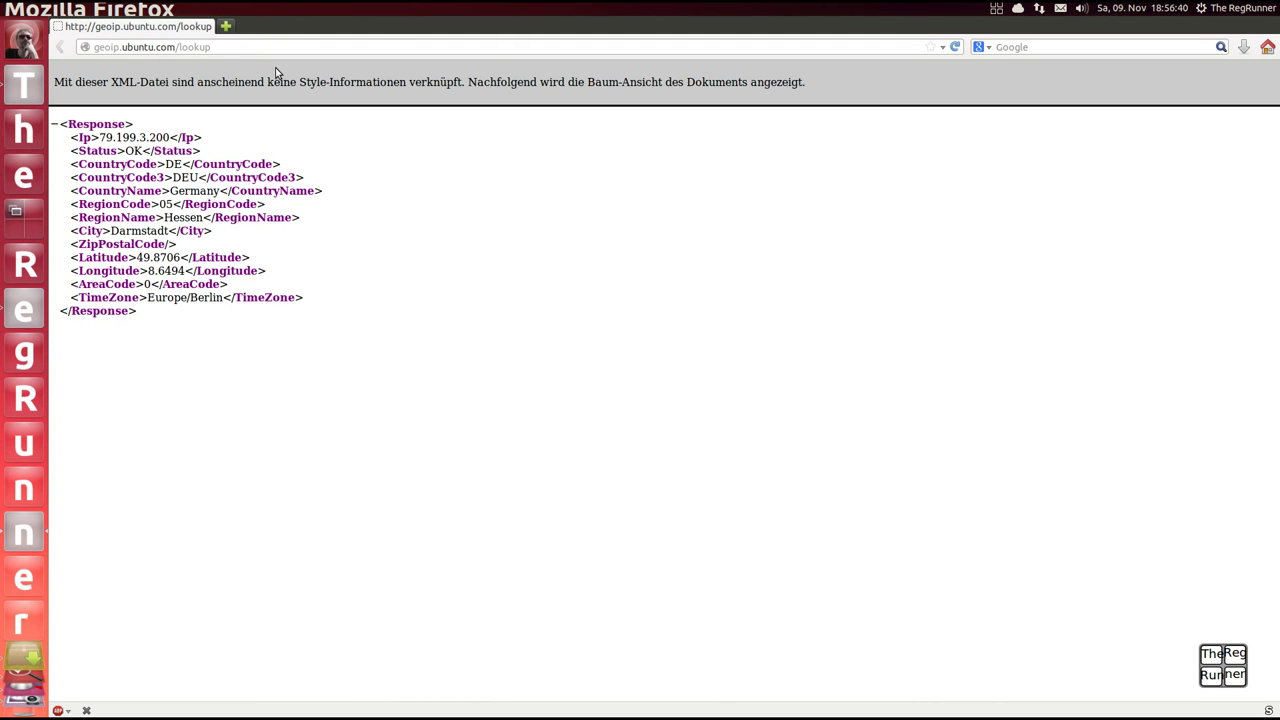
- Examine the IP, status, country code and country name fields of the XML response at enlarged text size
{"action": "key", "text": "ctrl+plus"}
{"action": "key", "text": "ctrl+plus"}
{"action": "key", "text": "ctrl+plus"}
{"action": "key", "text": "ctrl+plus"}
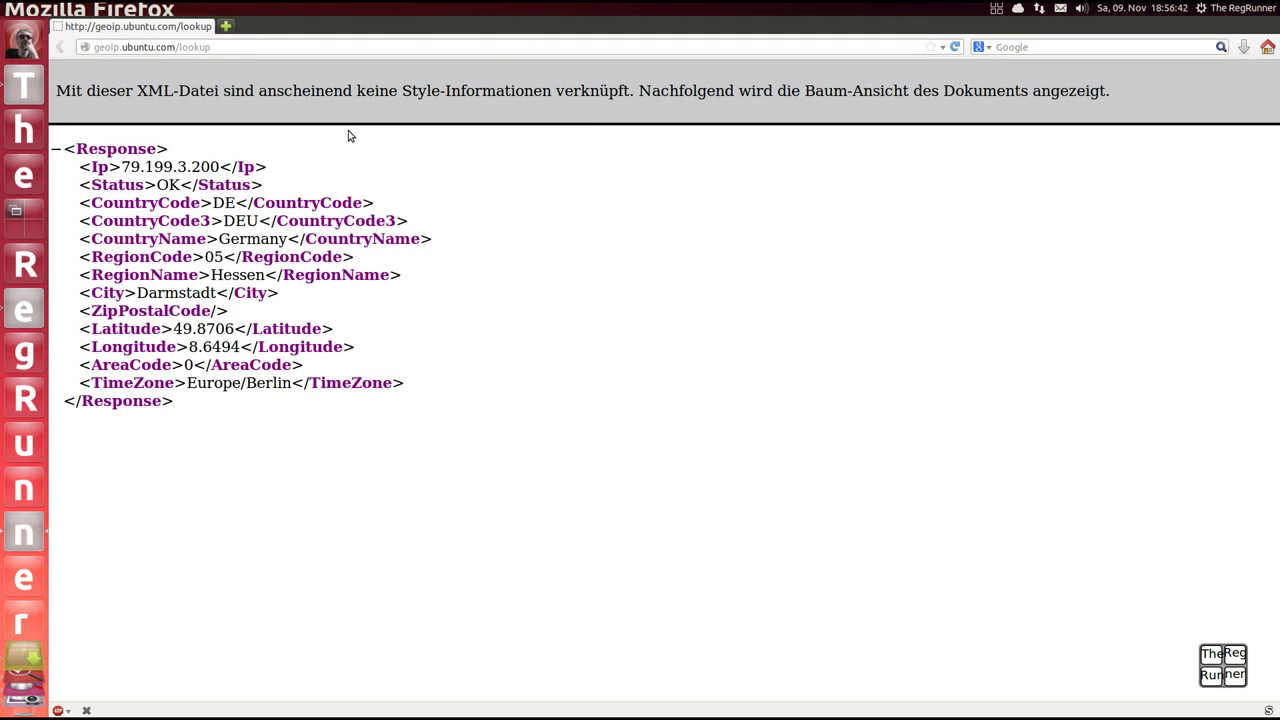
{"action": "key", "text": "ctrl+plus"}
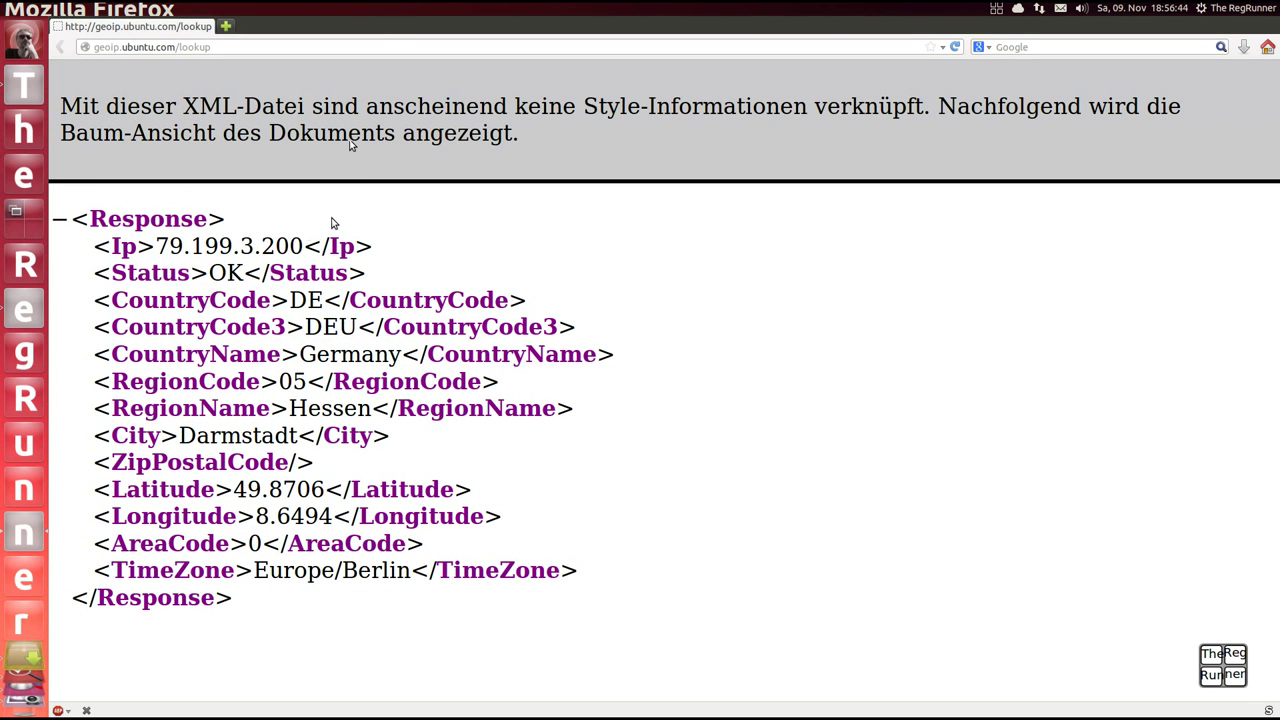
{"action": "left_click_drag", "start_coordinate": [303, 245], "coordinate": [155, 245]}
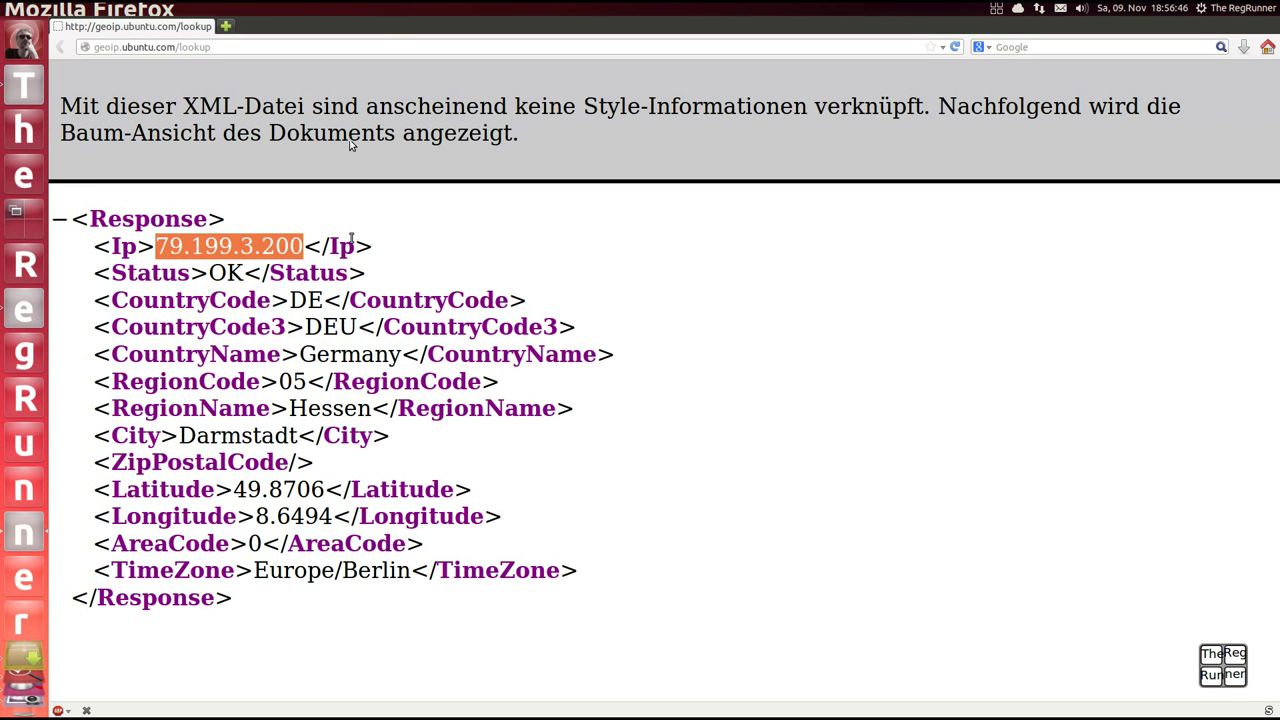
{"action": "left_click", "coordinate": [352, 240]}
{"action": "left_click_drag", "start_coordinate": [243, 272], "coordinate": [209, 272]}
{"action": "left_click", "coordinate": [376, 274]}
{"action": "left_click_drag", "start_coordinate": [323, 300], "coordinate": [290, 300]}
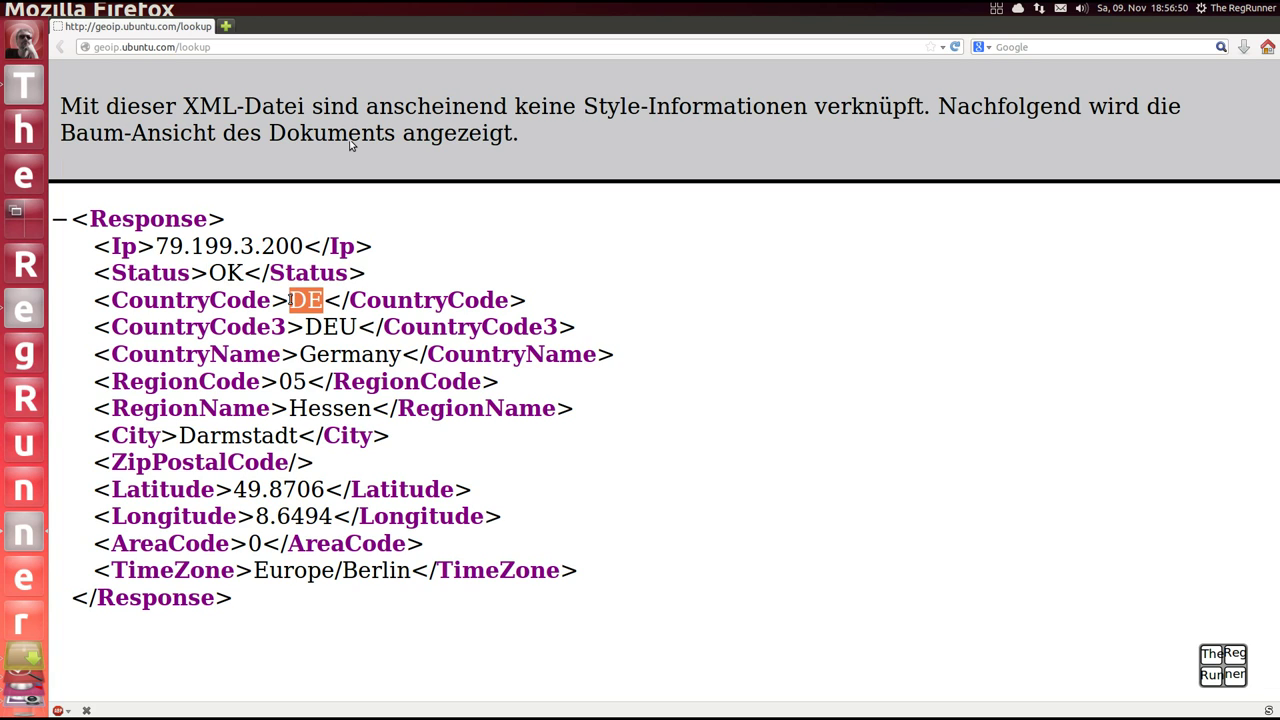
{"action": "left_click_drag", "start_coordinate": [356, 327], "coordinate": [402, 355]}
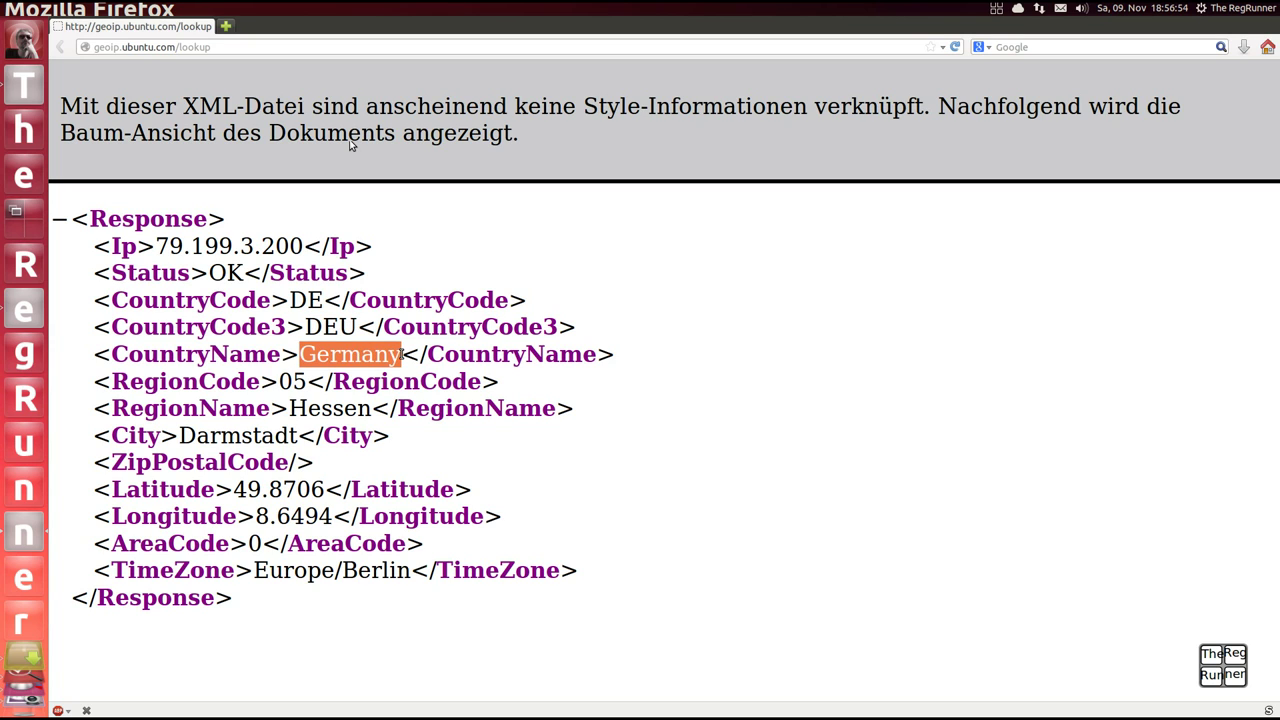
{"action": "left_click", "coordinate": [318, 372]}
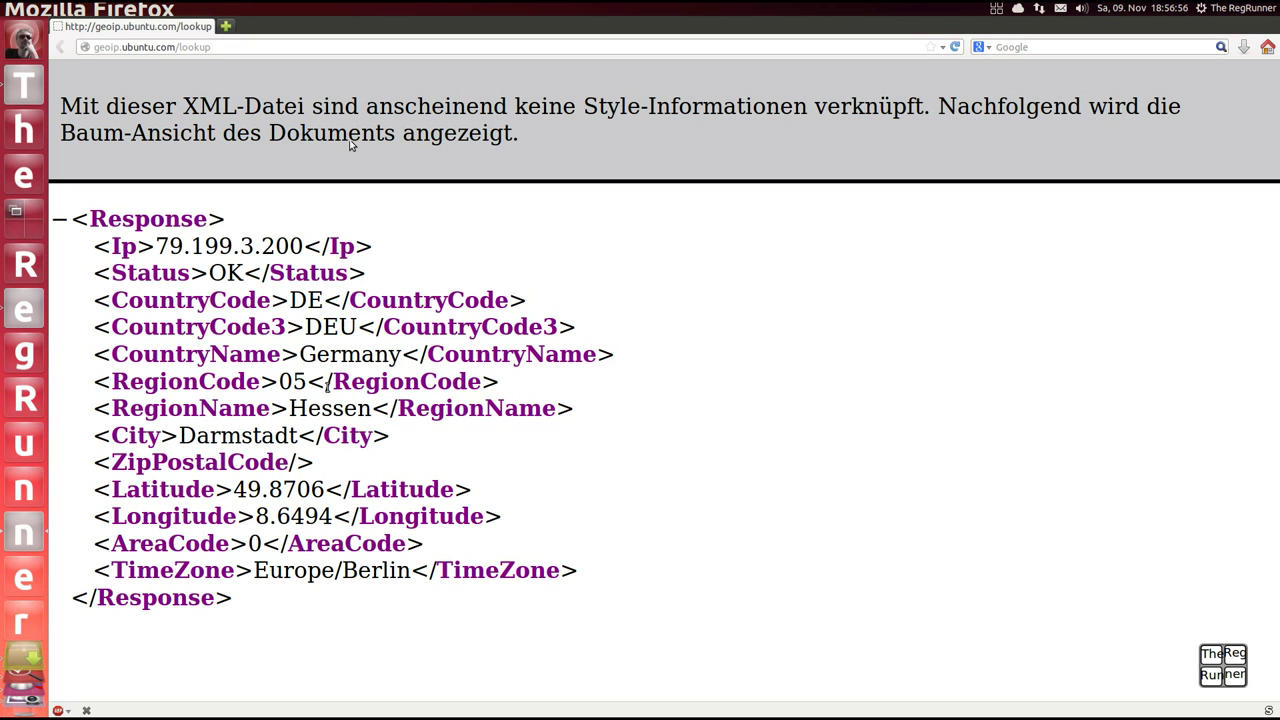
- Examine the region name, city, latitude and longitude fields of the XML response
{"action": "left_click_drag", "start_coordinate": [372, 408], "coordinate": [181, 435]}
{"action": "left_click", "coordinate": [276, 430]}
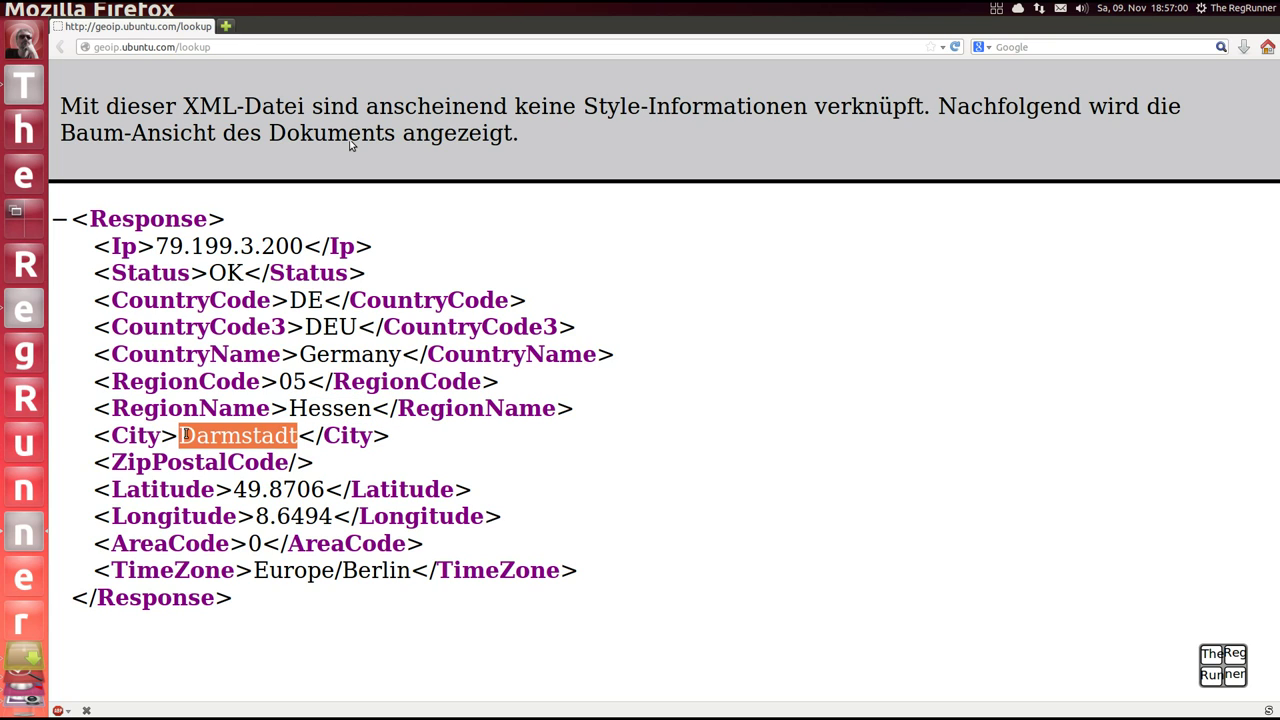
{"action": "left_click", "coordinate": [286, 484]}
{"action": "left_click_drag", "start_coordinate": [232, 489], "coordinate": [328, 490]}
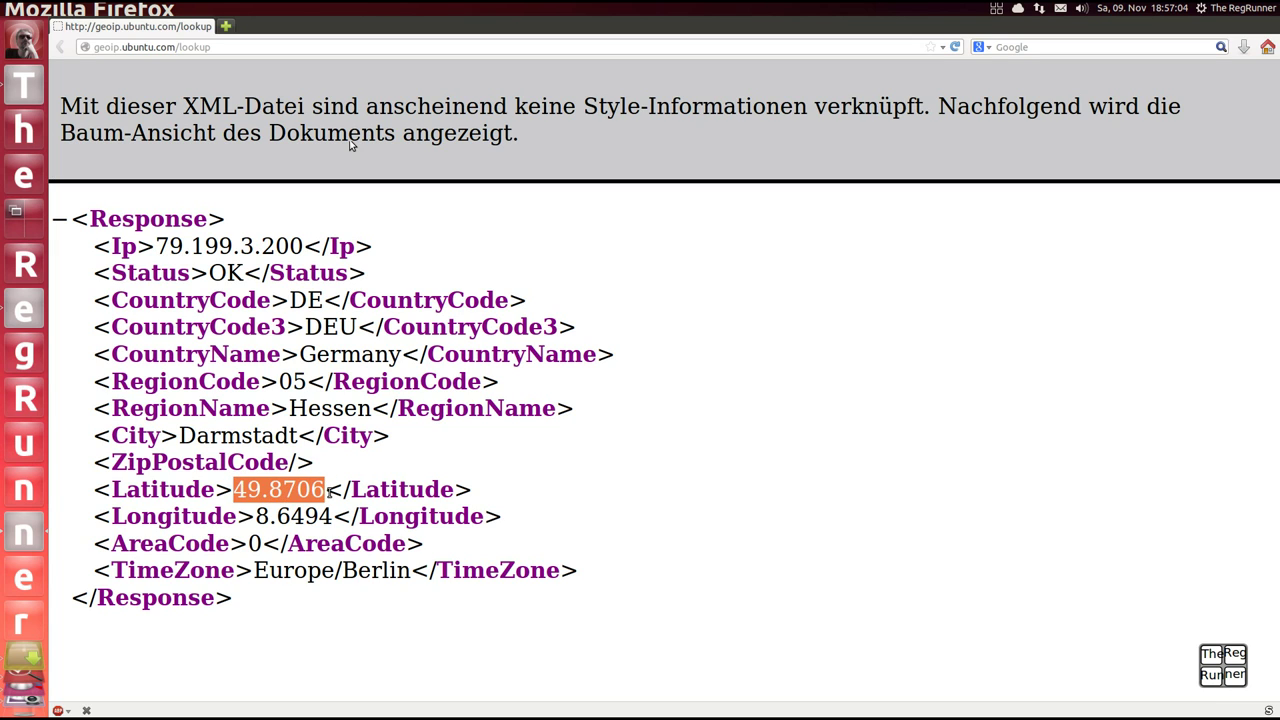
{"action": "left_click_drag", "start_coordinate": [256, 516], "coordinate": [334, 516]}
{"action": "left_click", "coordinate": [345, 499]}
{"action": "left_click_drag", "start_coordinate": [510, 522], "coordinate": [68, 488]}
{"action": "left_click", "coordinate": [390, 460]}
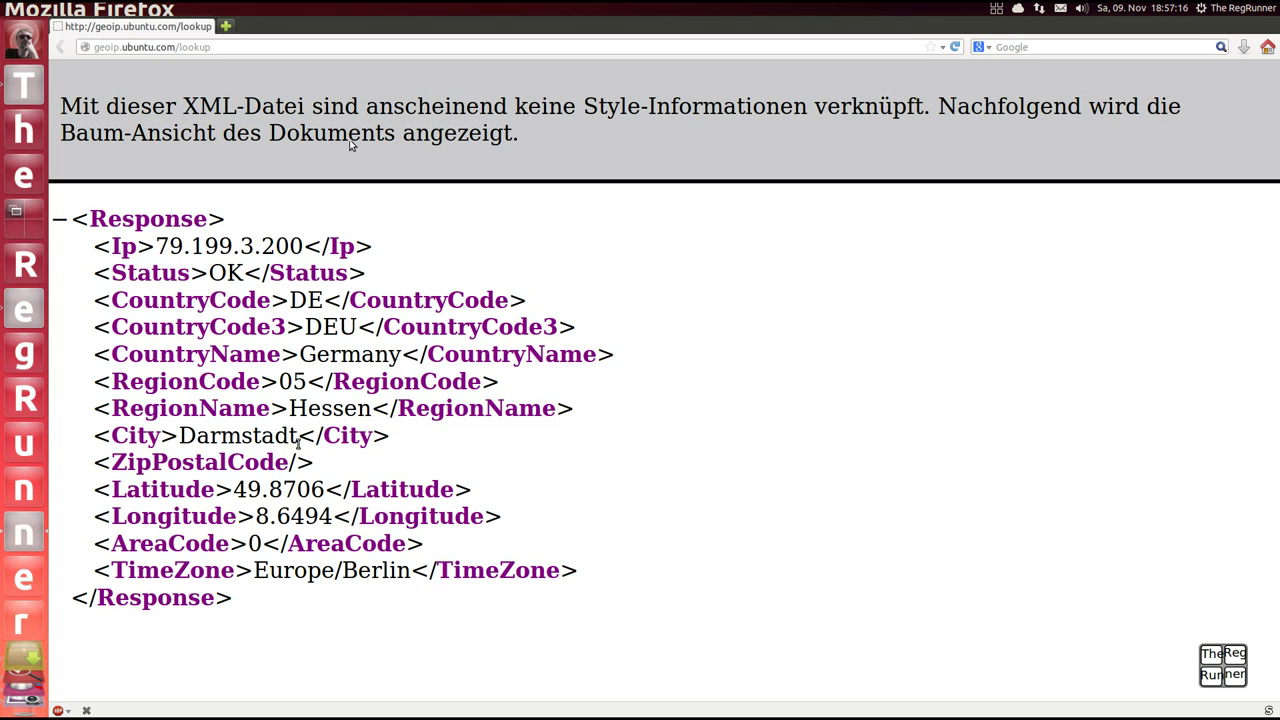
{"action": "double_click", "coordinate": [227, 437]}
{"action": "left_click", "coordinate": [342, 466]}
- Close the lookup response's Firefox window and switch to the workspace with the Ubuntu GeoIP Provider page on Launchpad
{"action": "mouse_move", "coordinate": [17, 12]}
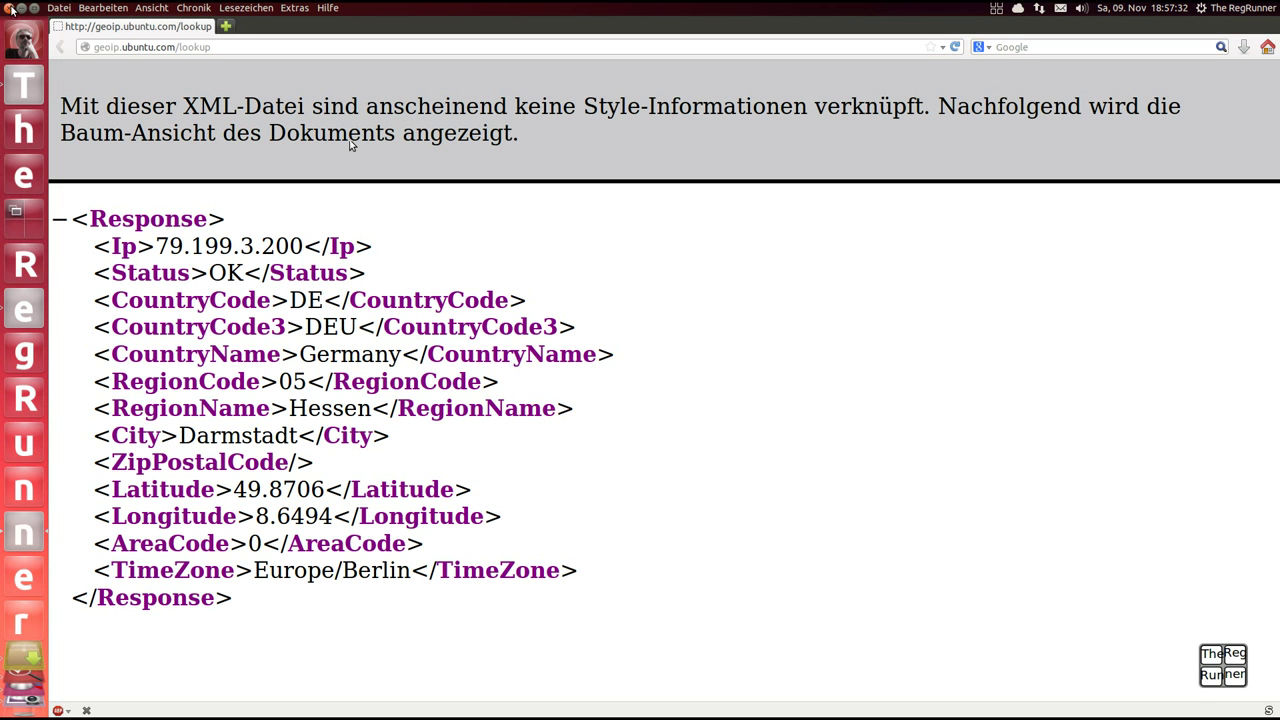
{"action": "left_click", "coordinate": [12, 8]}
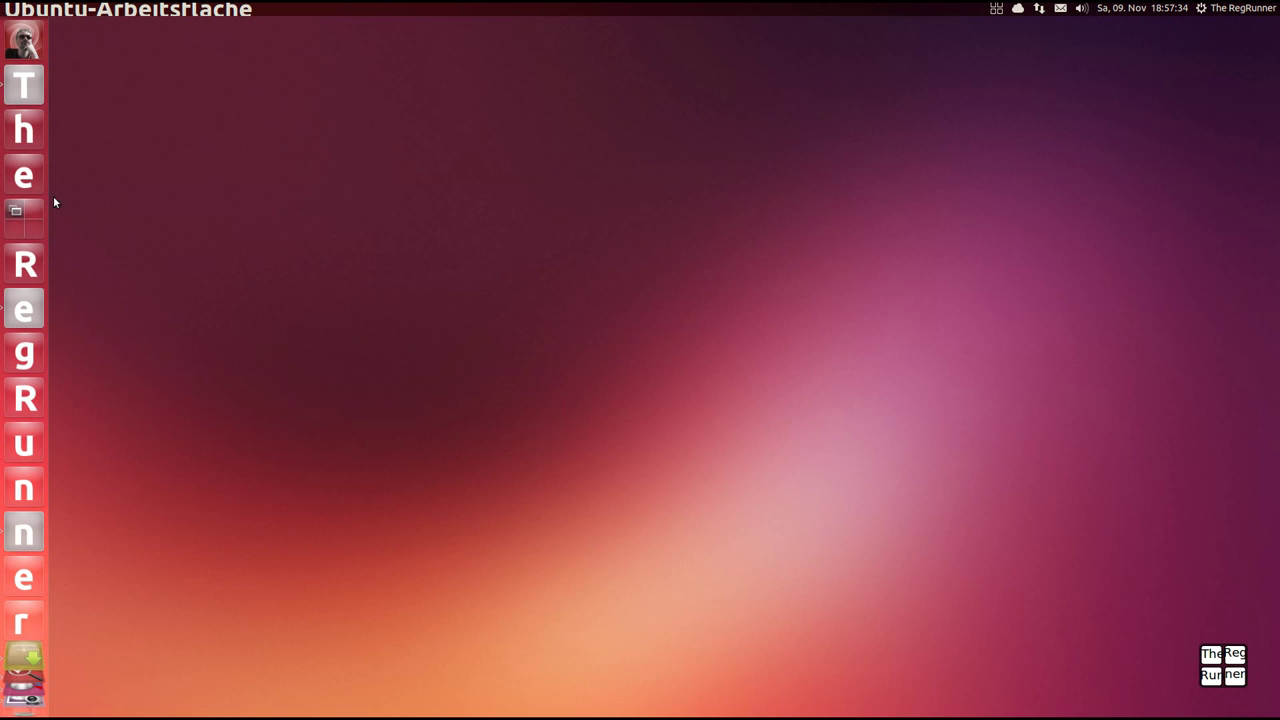
{"action": "key", "text": "super+s"}
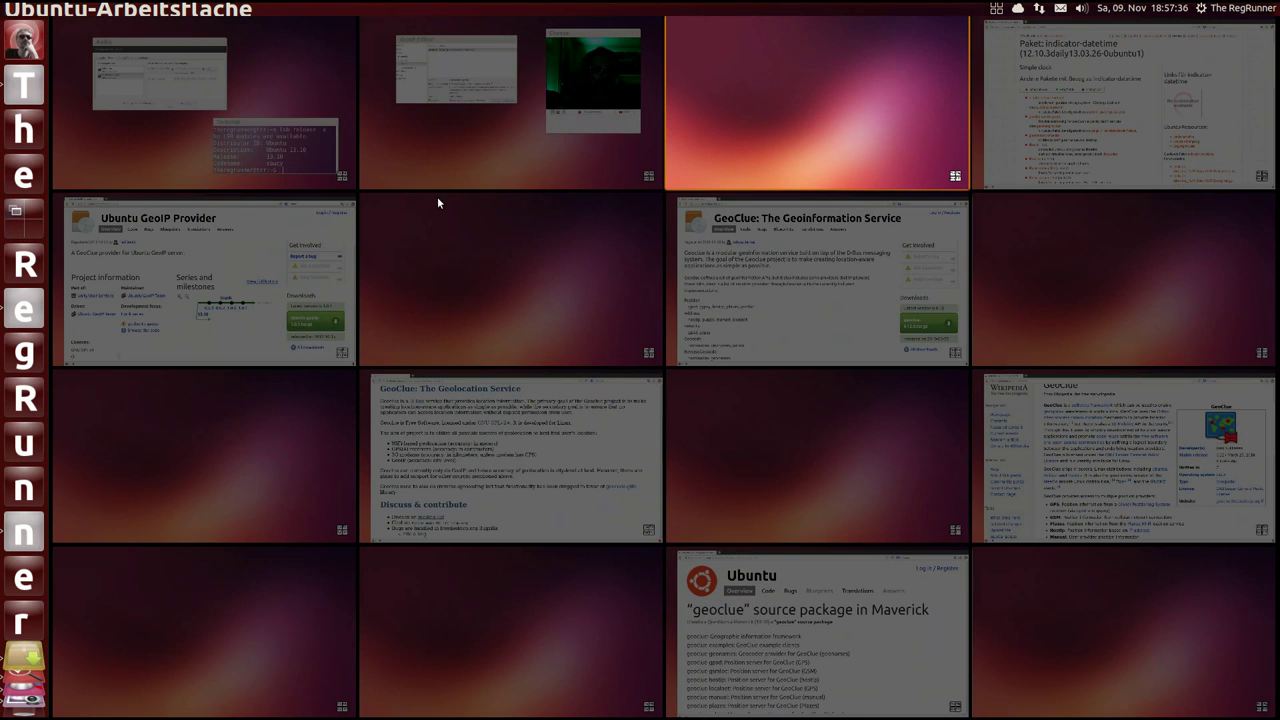
{"action": "left_click", "coordinate": [292, 242]}
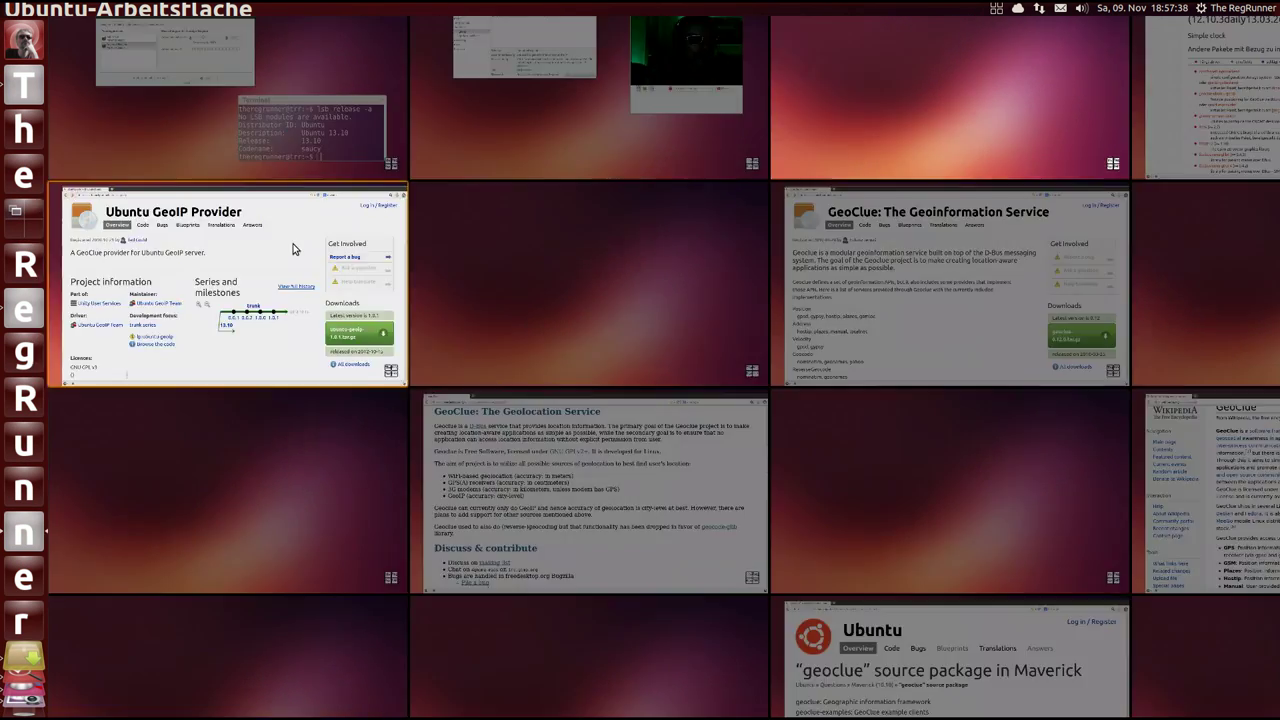
{"action": "left_click_drag", "start_coordinate": [695, 108], "coordinate": [214, 98]}
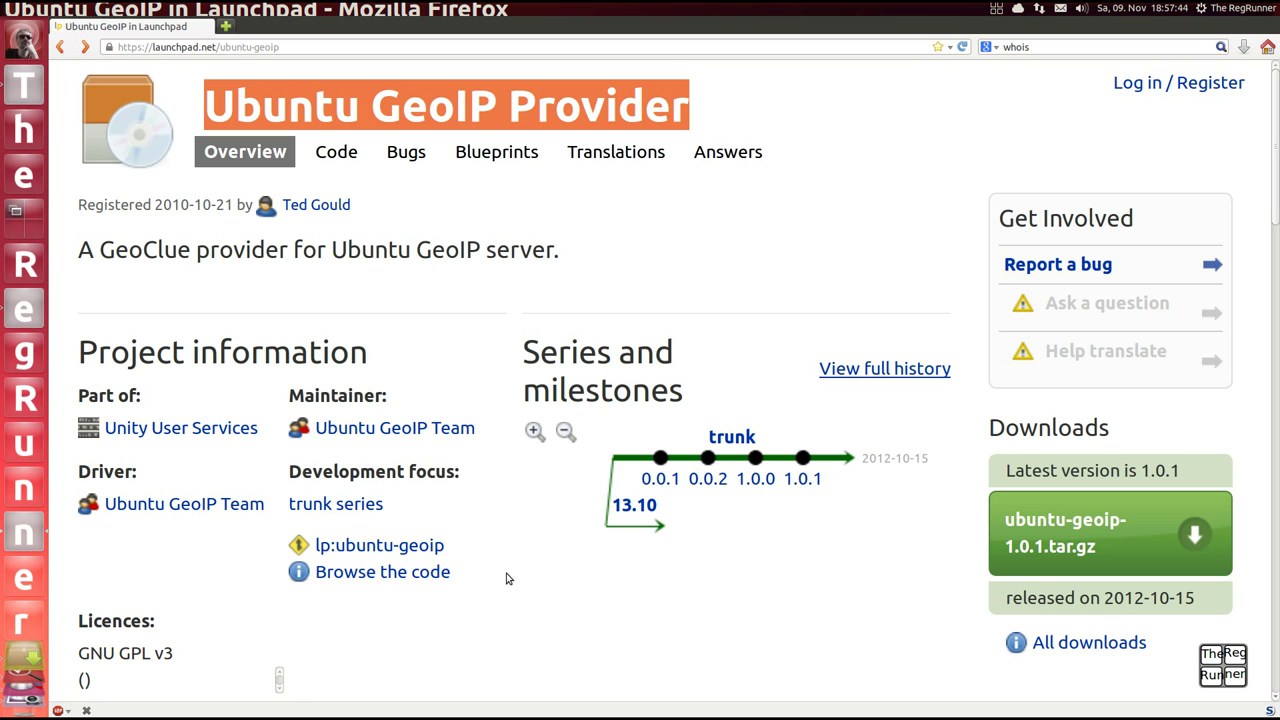
- Switch to Synaptic on the first workspace to view the geoclue-ubuntu-geoip package description, and shift its window slightly aside
{"action": "left_click", "coordinate": [16, 657]}
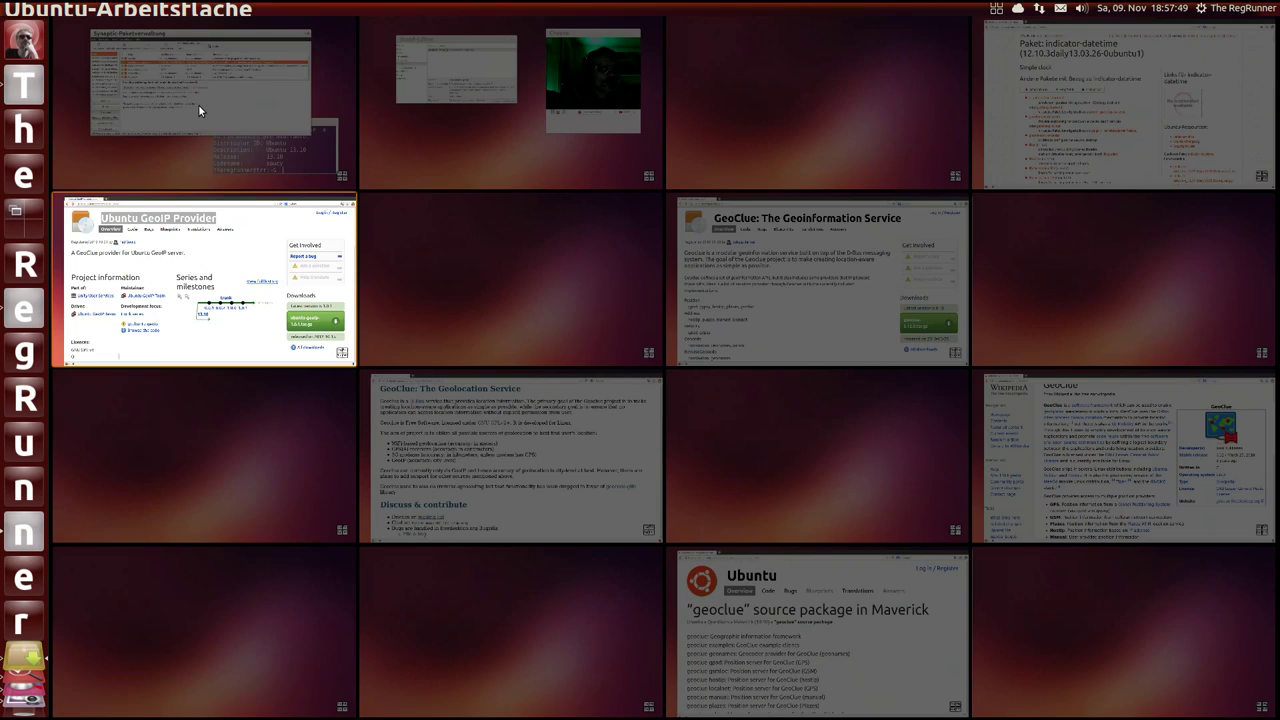
{"action": "left_click", "coordinate": [198, 104]}
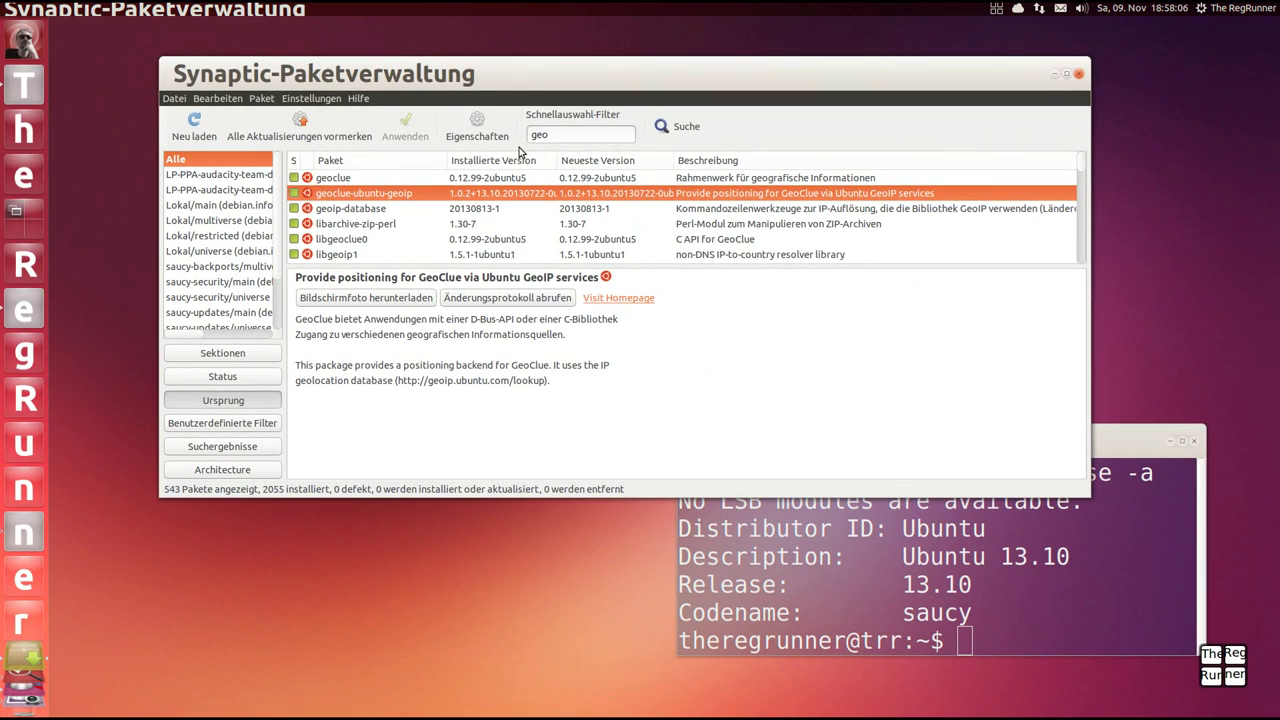
{"action": "left_click_drag", "start_coordinate": [520, 83], "coordinate": [472, 87]}
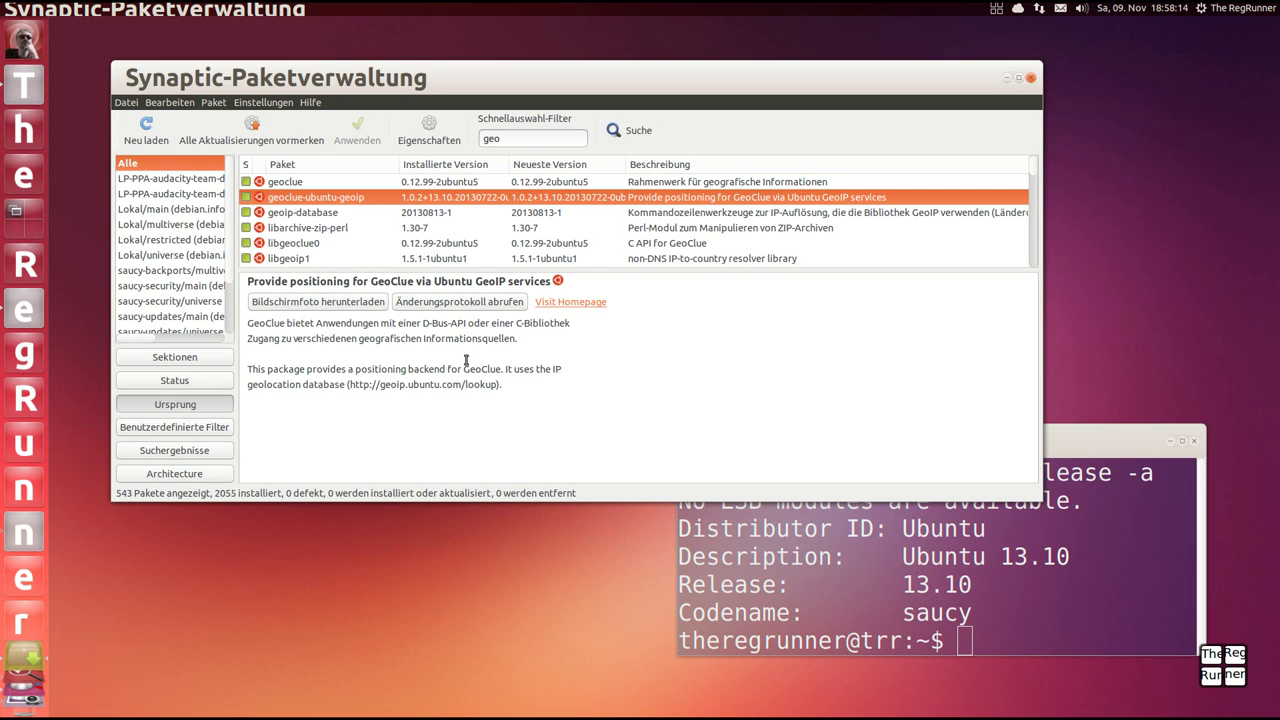
- Check the geoip-url key on the dconf-Editor workspace and return to the Synaptic workspace
{"action": "left_click", "coordinate": [26, 215]}
{"action": "left_click", "coordinate": [503, 151]}
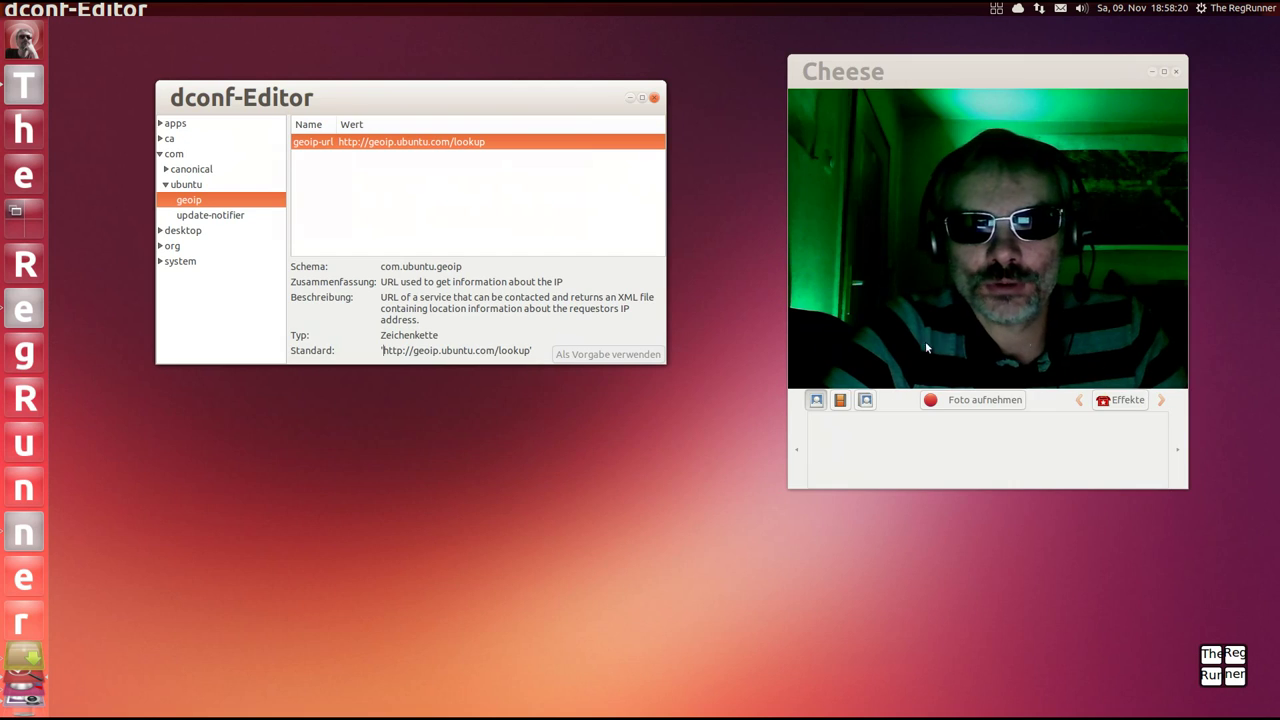
{"action": "left_click", "coordinate": [18, 222]}
{"action": "left_click", "coordinate": [166, 154]}
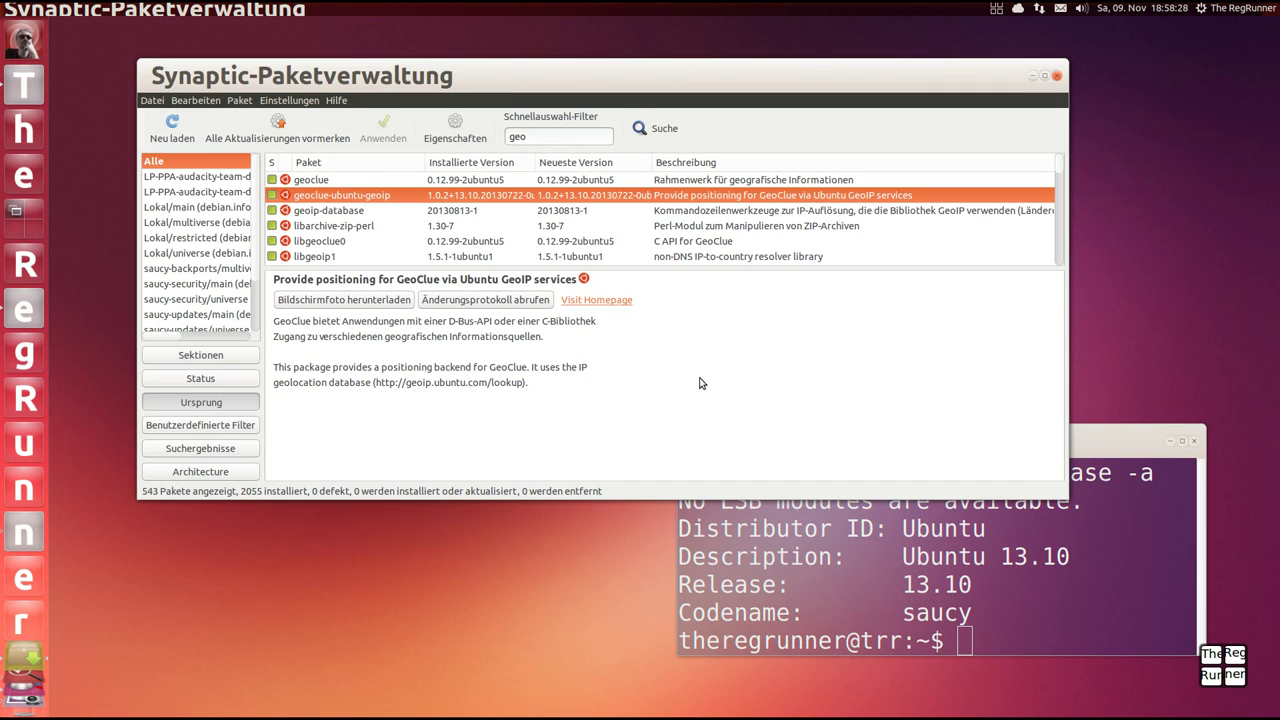
- Rearrange the Terminal and Synaptic windows so the whole lsb_release -a output is uncovered
{"action": "left_click", "coordinate": [1099, 443]}
{"action": "left_click_drag", "start_coordinate": [1087, 441], "coordinate": [1048, 484]}
{"action": "left_click_drag", "start_coordinate": [608, 74], "coordinate": [587, 62]}
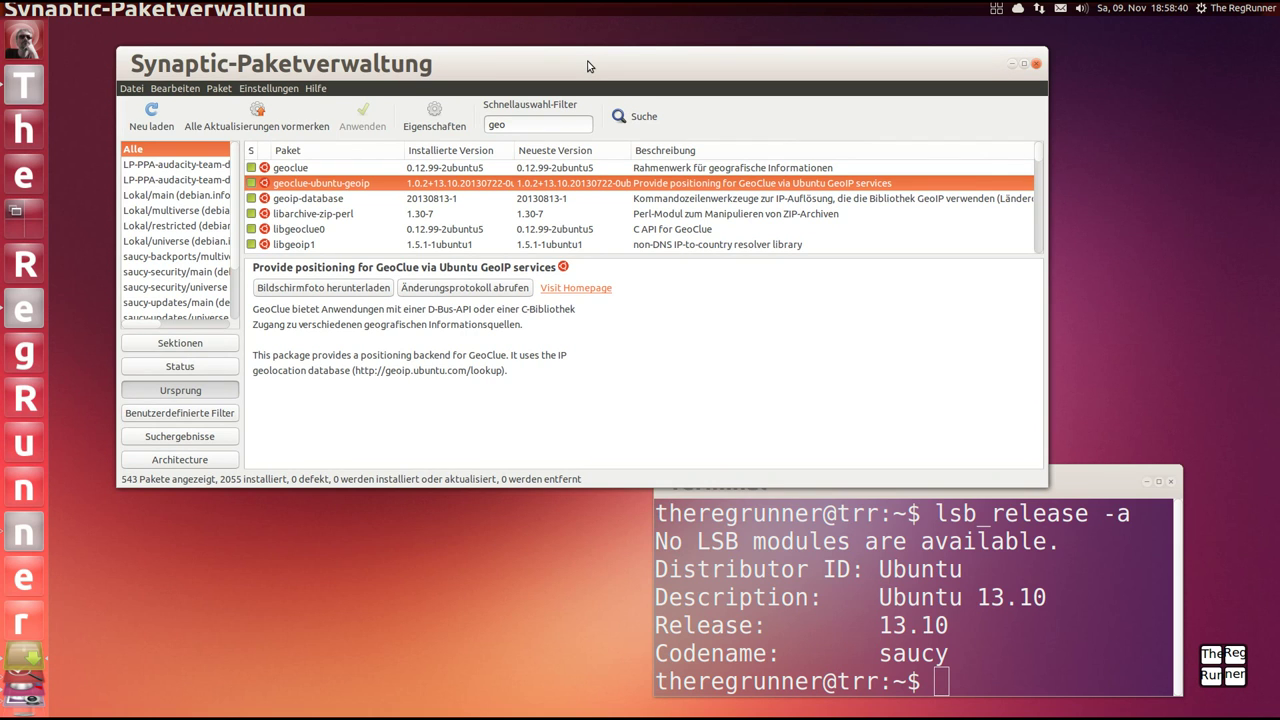
- Open the properties of the geoclue-ubuntu-geoip package and highlight its list of installed files
{"action": "right_click", "coordinate": [395, 183]}
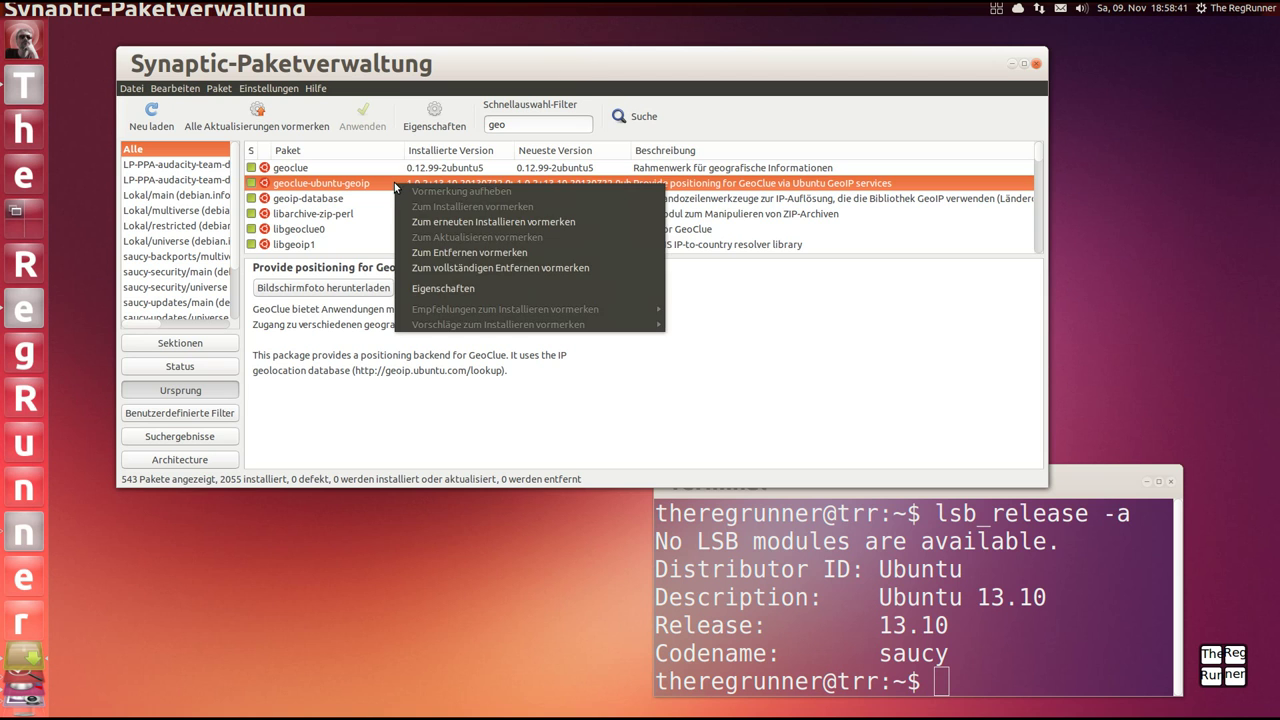
{"action": "left_click", "coordinate": [443, 289]}
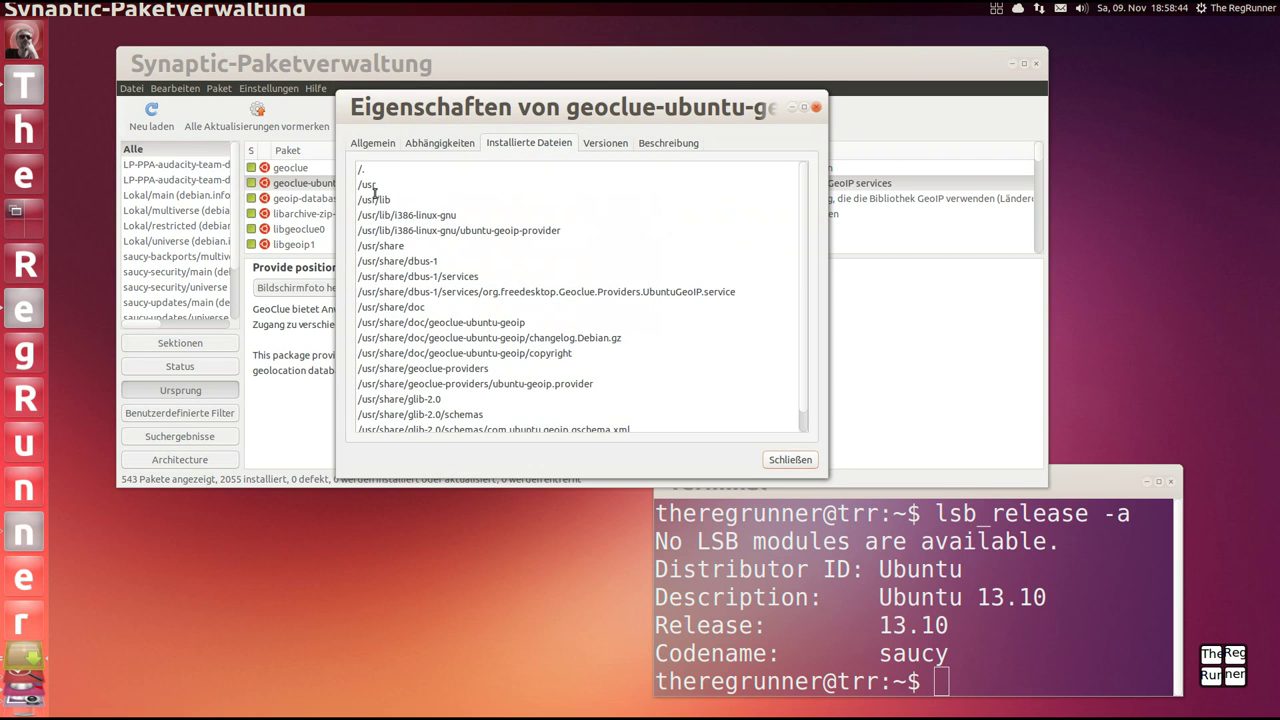
{"action": "left_click_drag", "start_coordinate": [360, 169], "coordinate": [541, 381]}
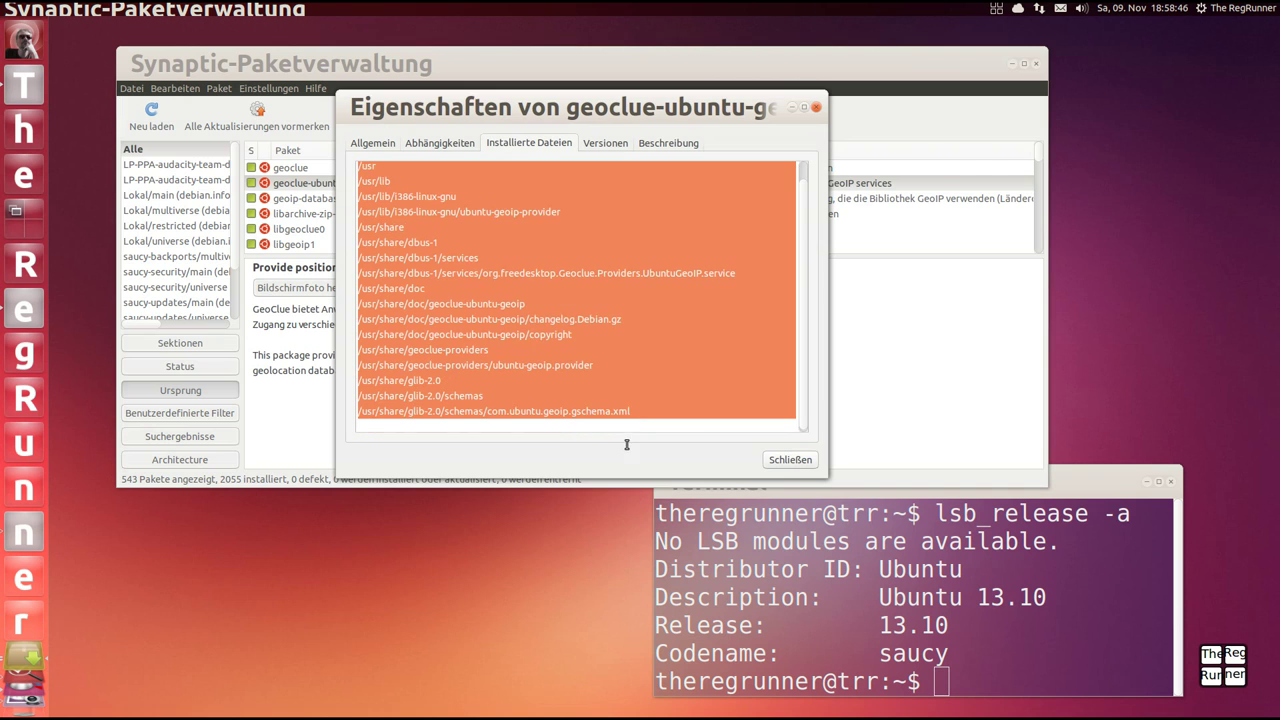
- Copy the path /usr/share/doc/geoclue-ubuntu-geoip/changelog.Debian.gz from the package's installed files list
{"action": "left_click", "coordinate": [588, 364]}
{"action": "left_click_drag", "start_coordinate": [632, 318], "coordinate": [356, 318]}
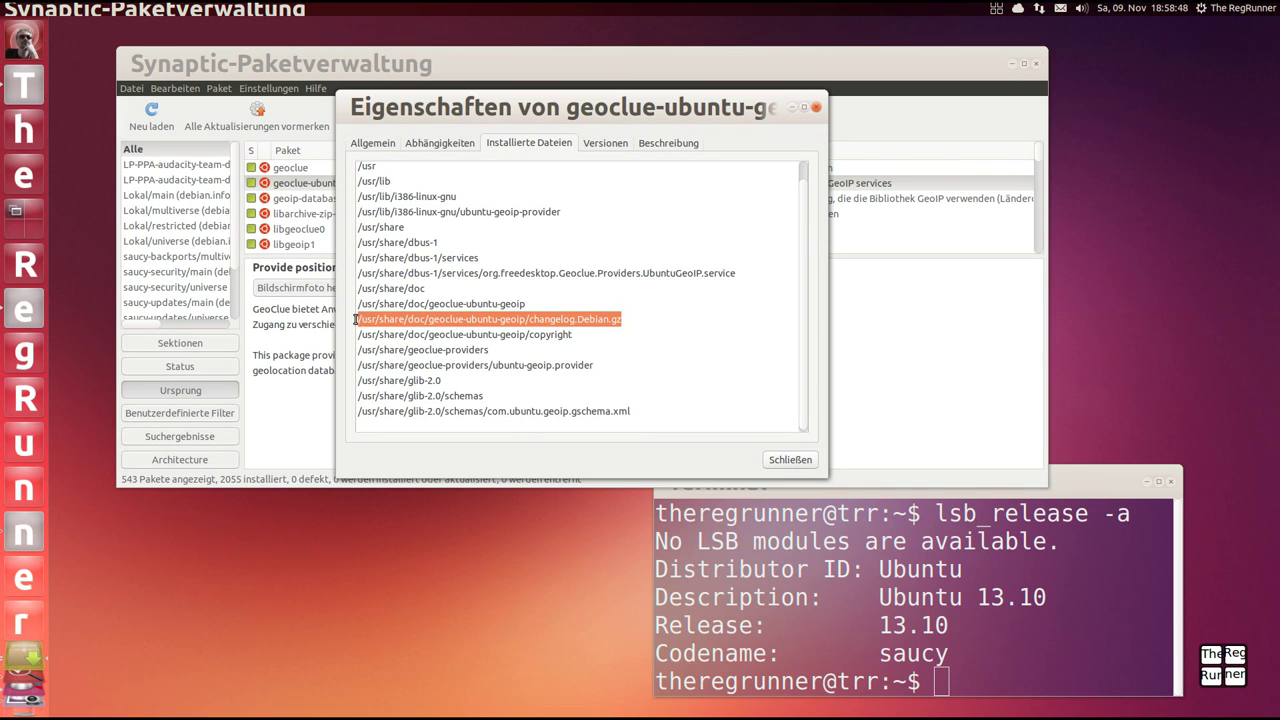
{"action": "right_click", "coordinate": [398, 320]}
{"action": "left_click", "coordinate": [474, 340]}
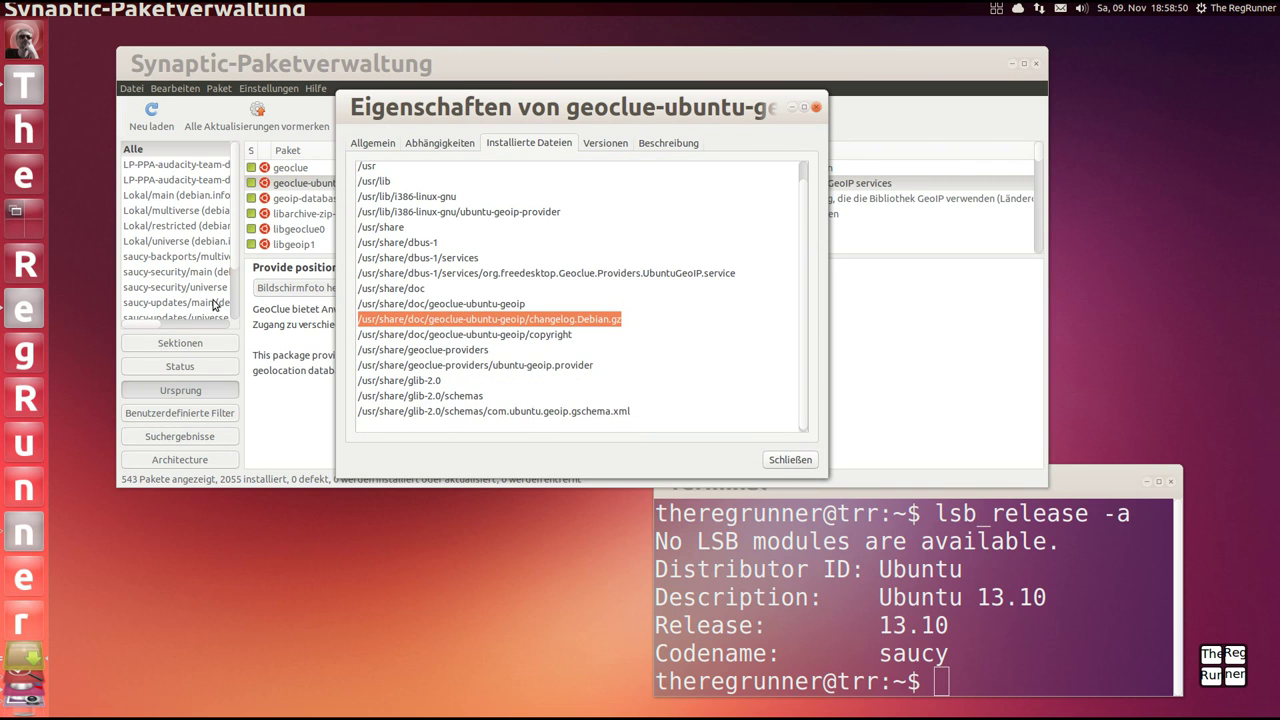
- Switch to gedit, try to open the copied changelog path, and close the document that gets loaded
{"action": "left_click", "coordinate": [20, 312]}
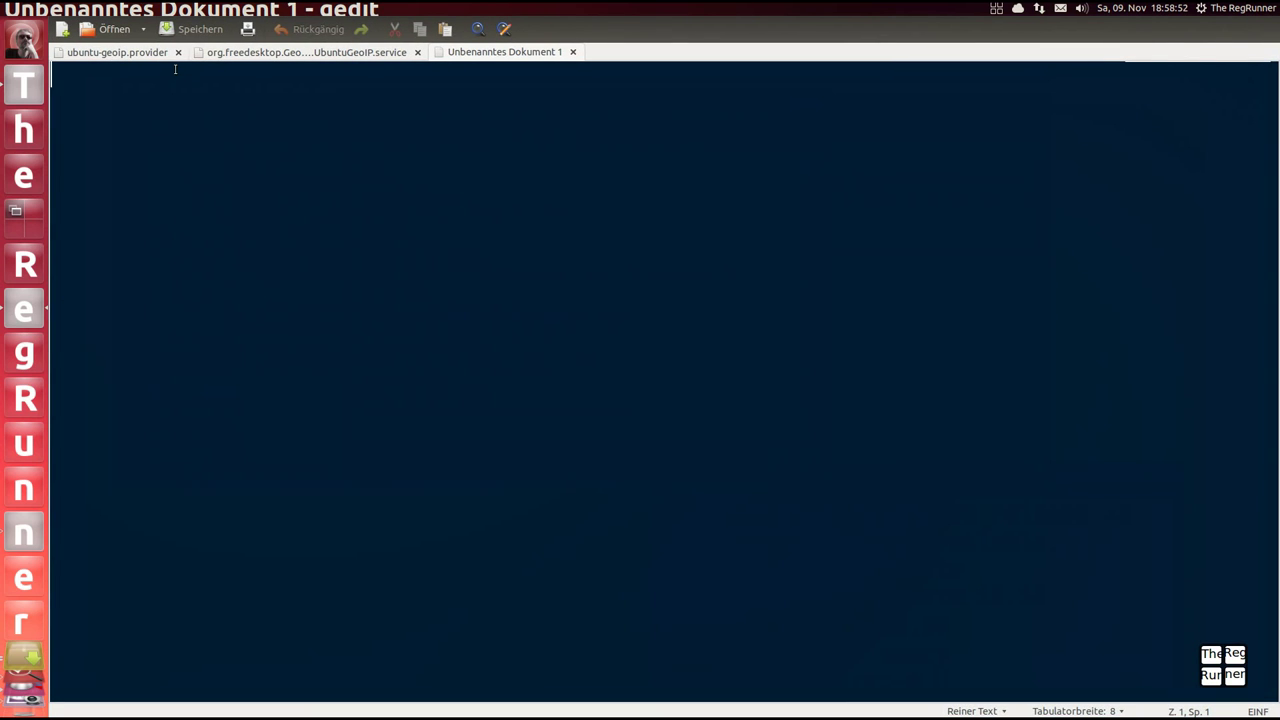
{"action": "left_click", "coordinate": [110, 29]}
{"action": "right_click", "coordinate": [455, 238]}
{"action": "left_click", "coordinate": [504, 271]}
{"action": "key", "text": "Return"}
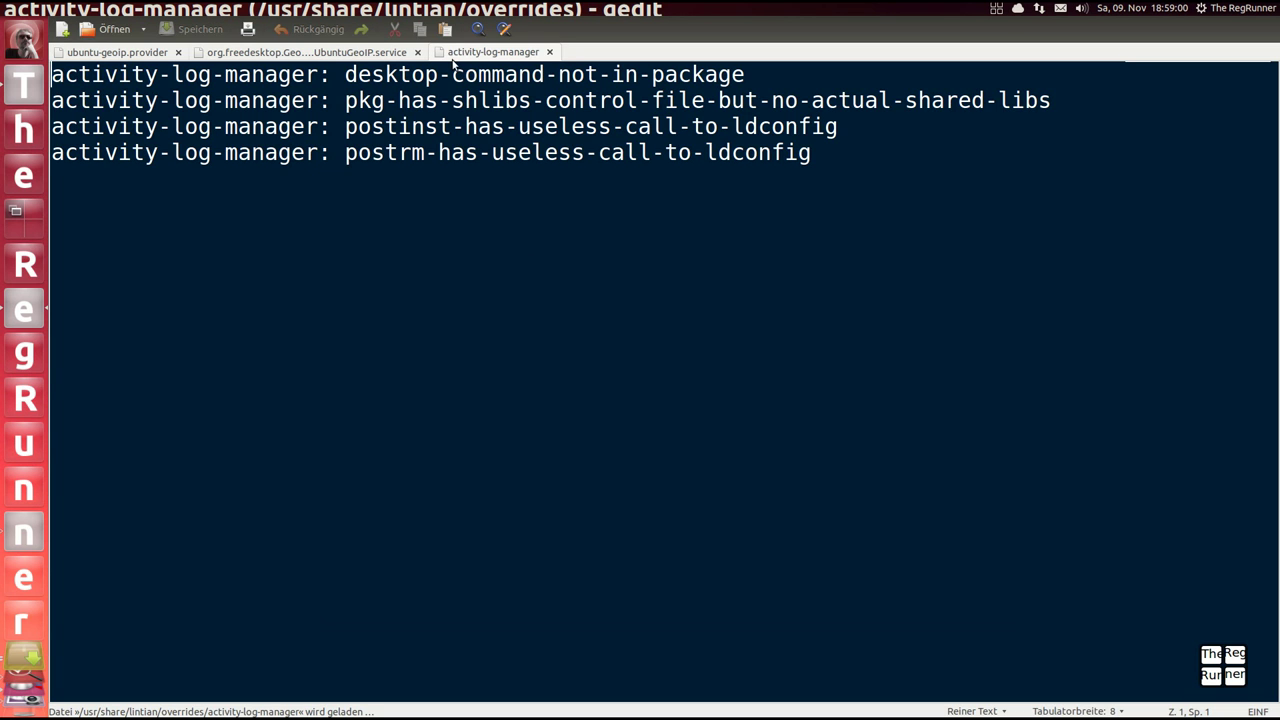
{"action": "left_click", "coordinate": [549, 52]}
- Highlight the Name and Exec lines in the UbuntuGeoIP.service file and clear the selection
{"action": "left_click", "coordinate": [281, 79]}
{"action": "left_click_drag", "start_coordinate": [718, 127], "coordinate": [294, 71]}
{"action": "left_click", "coordinate": [158, 74]}
{"action": "left_click", "coordinate": [294, 71]}
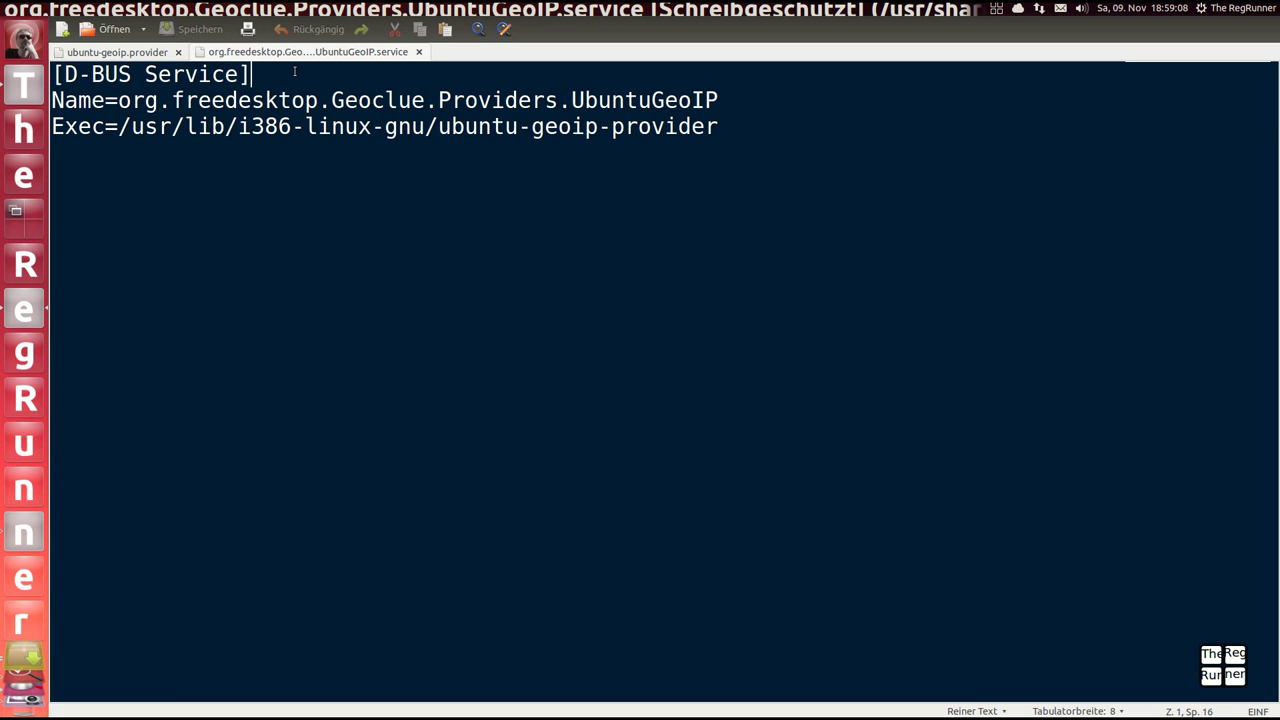
- Switch to the ubuntu-geoip.provider file and highlight its Accuracy=Locality line
{"action": "left_click", "coordinate": [101, 53]}
{"action": "left_click_drag", "start_coordinate": [289, 229], "coordinate": [48, 230]}
{"action": "left_click", "coordinate": [308, 234]}
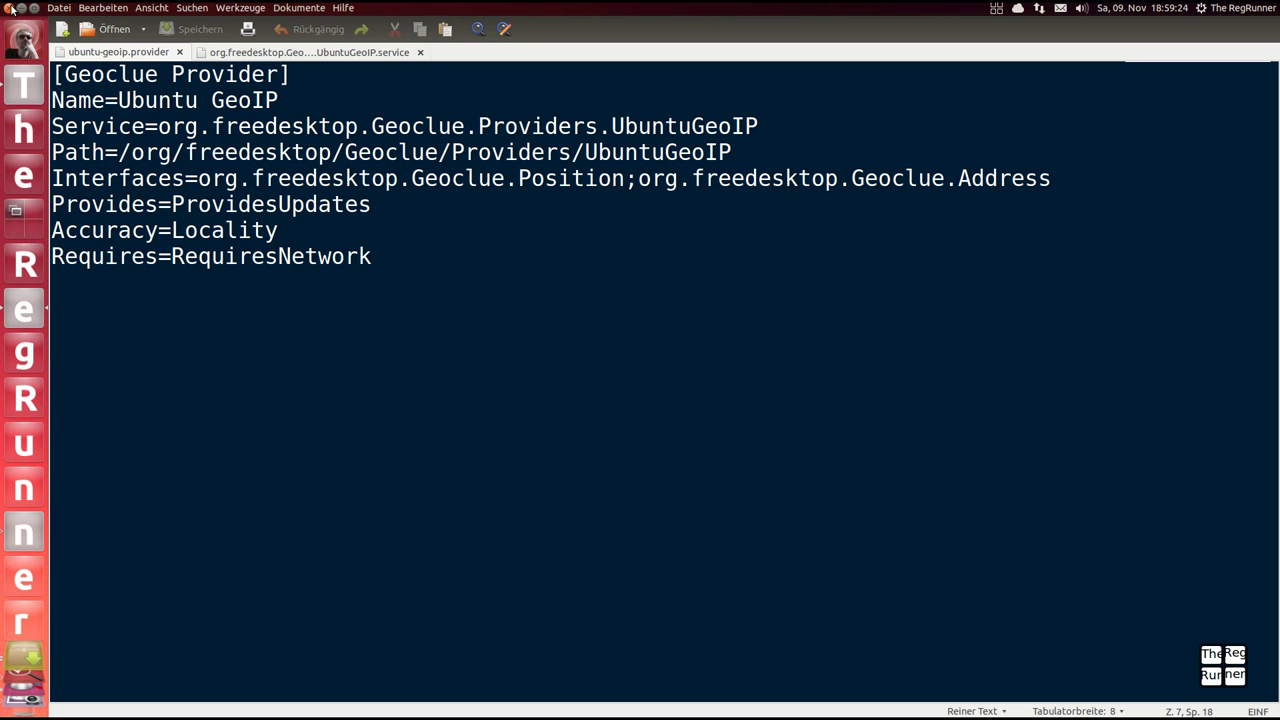
- Close gedit and the package properties dialog, and move the Synaptic window slightly down
{"action": "left_click", "coordinate": [10, 8]}
{"action": "left_click", "coordinate": [790, 460]}
{"action": "left_click_drag", "start_coordinate": [541, 63], "coordinate": [549, 82]}
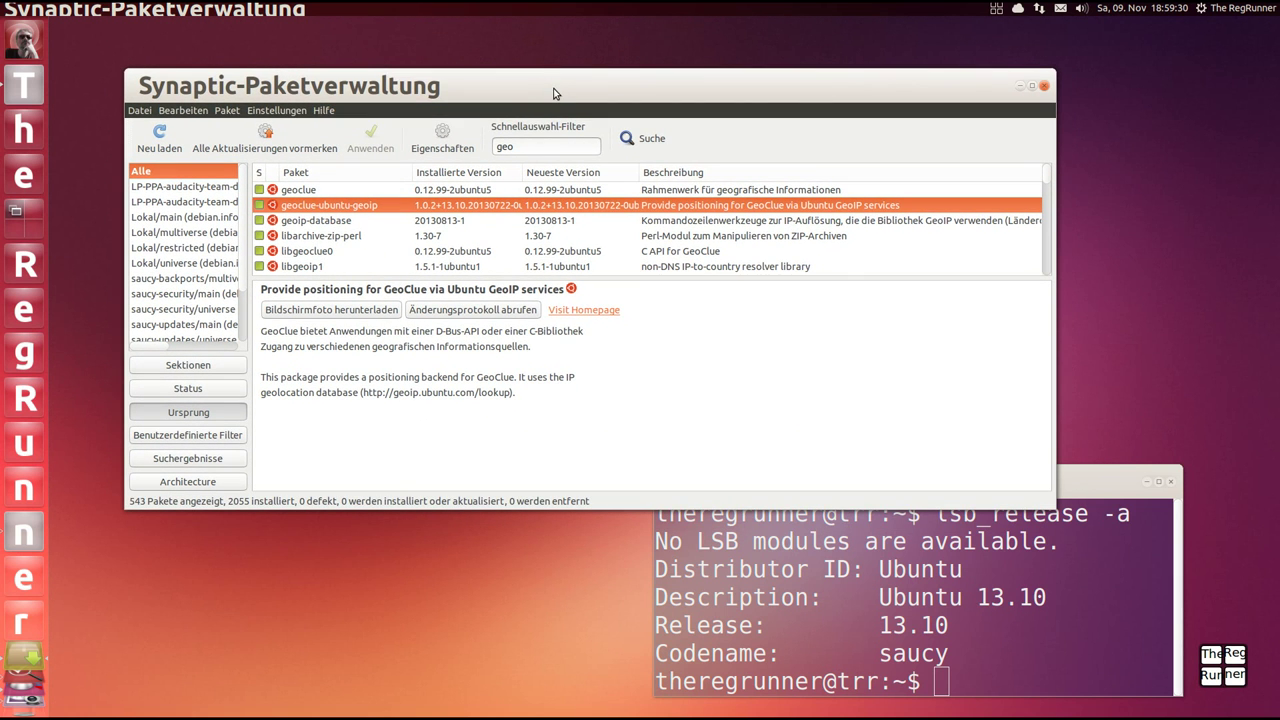
- Switch to the workspace with Launchpad's geoclue source package page and highlight the geoclue-gpsd and geoclue-gsmloc entries
{"action": "left_click", "coordinate": [17, 214]}
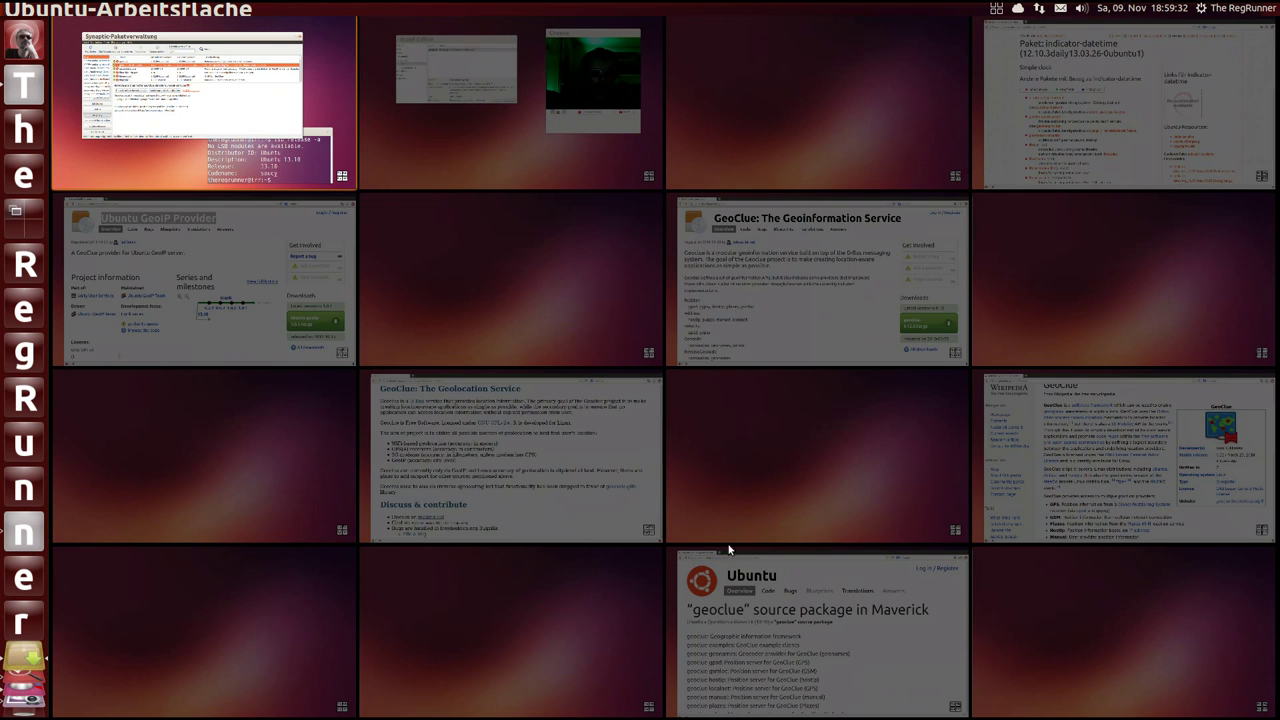
{"action": "left_click", "coordinate": [940, 694]}
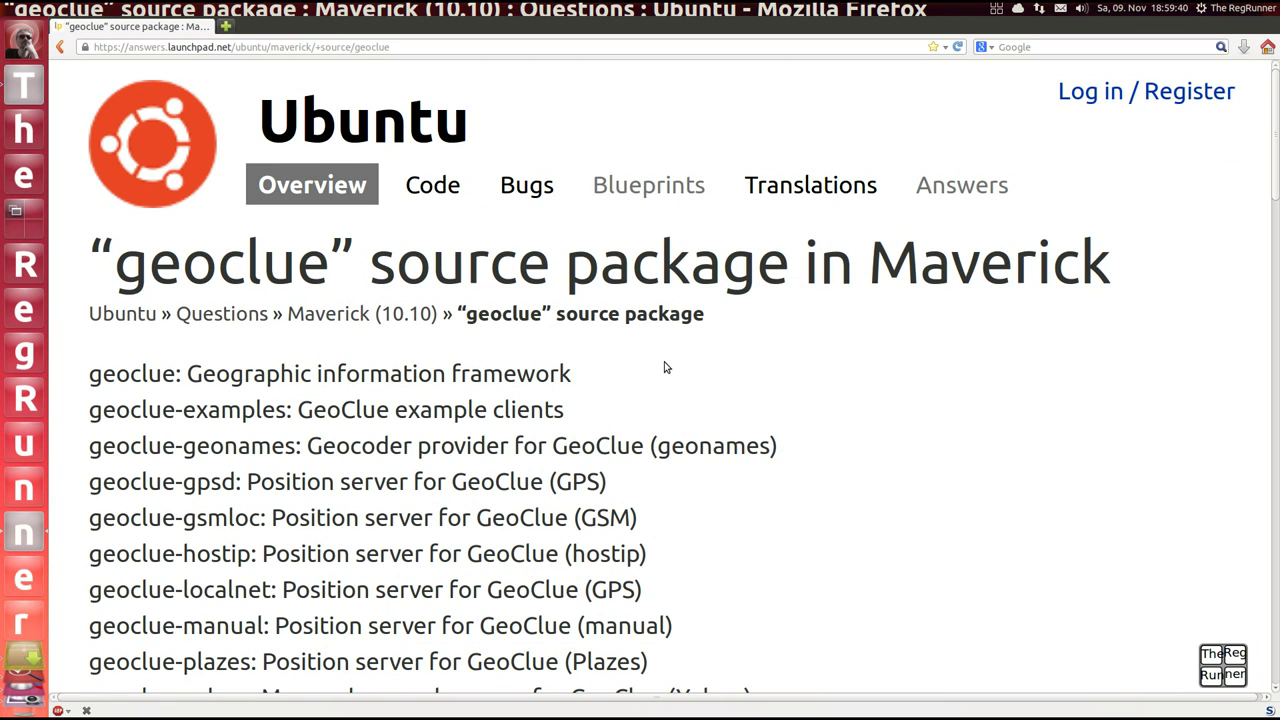
{"action": "left_click_drag", "start_coordinate": [603, 481], "coordinate": [559, 481]}
{"action": "left_click", "coordinate": [659, 497]}
{"action": "left_click_drag", "start_coordinate": [652, 529], "coordinate": [94, 486]}
{"action": "left_click", "coordinate": [645, 507]}
- On the Ubuntu GeoIP Provider page, open milestone 0.0.1, highlight its release date, and return to the project overview
{"action": "left_click", "coordinate": [33, 213]}
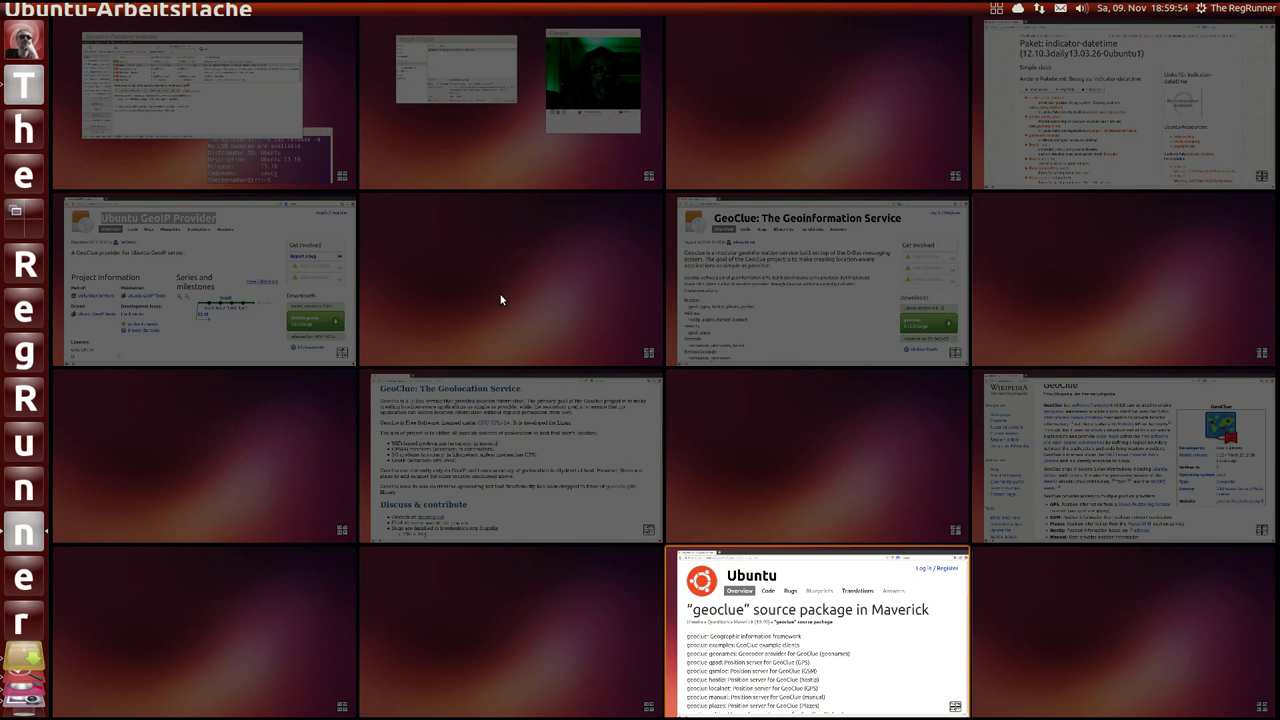
{"action": "left_click", "coordinate": [273, 256]}
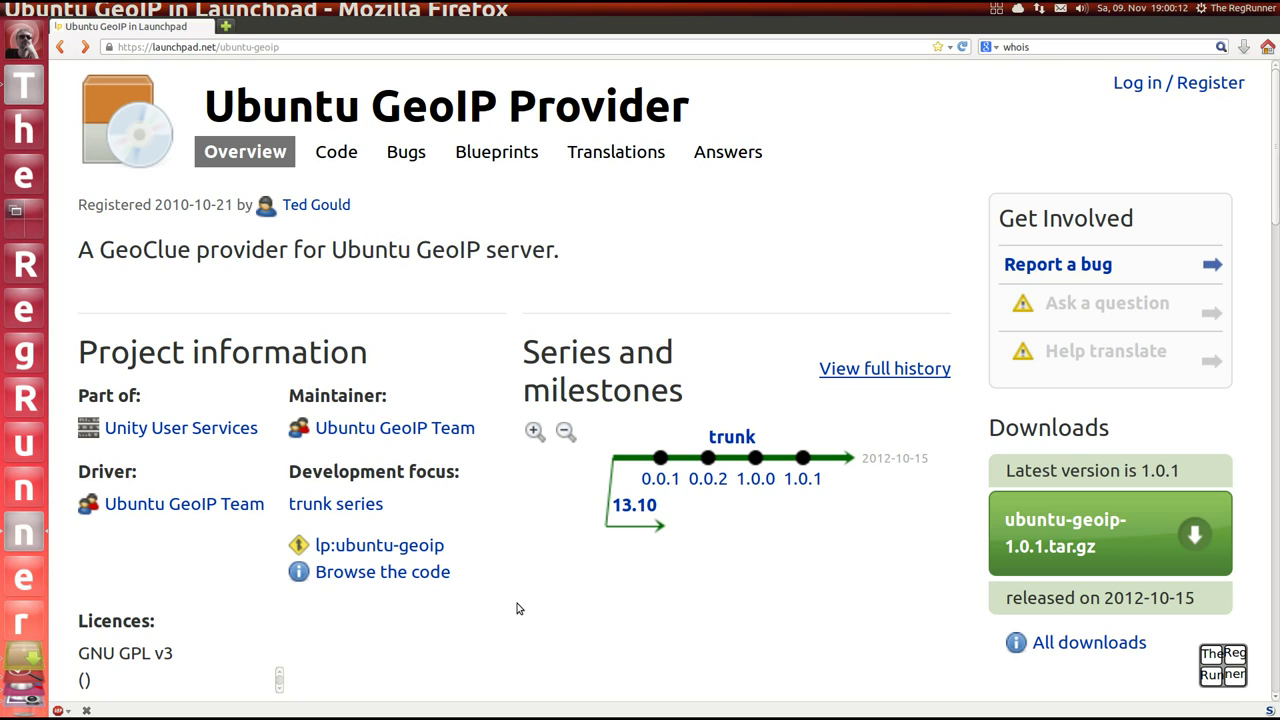
{"action": "left_click", "coordinate": [659, 480]}
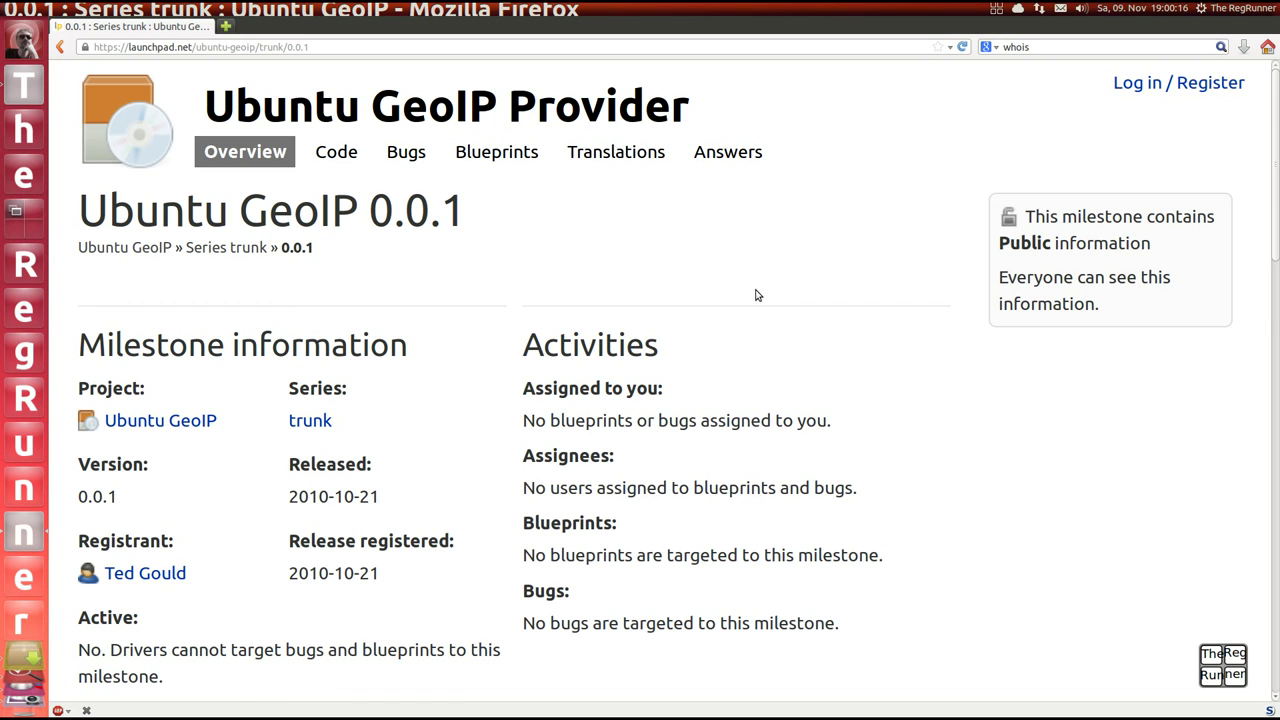
{"action": "left_click_drag", "start_coordinate": [382, 494], "coordinate": [284, 472]}
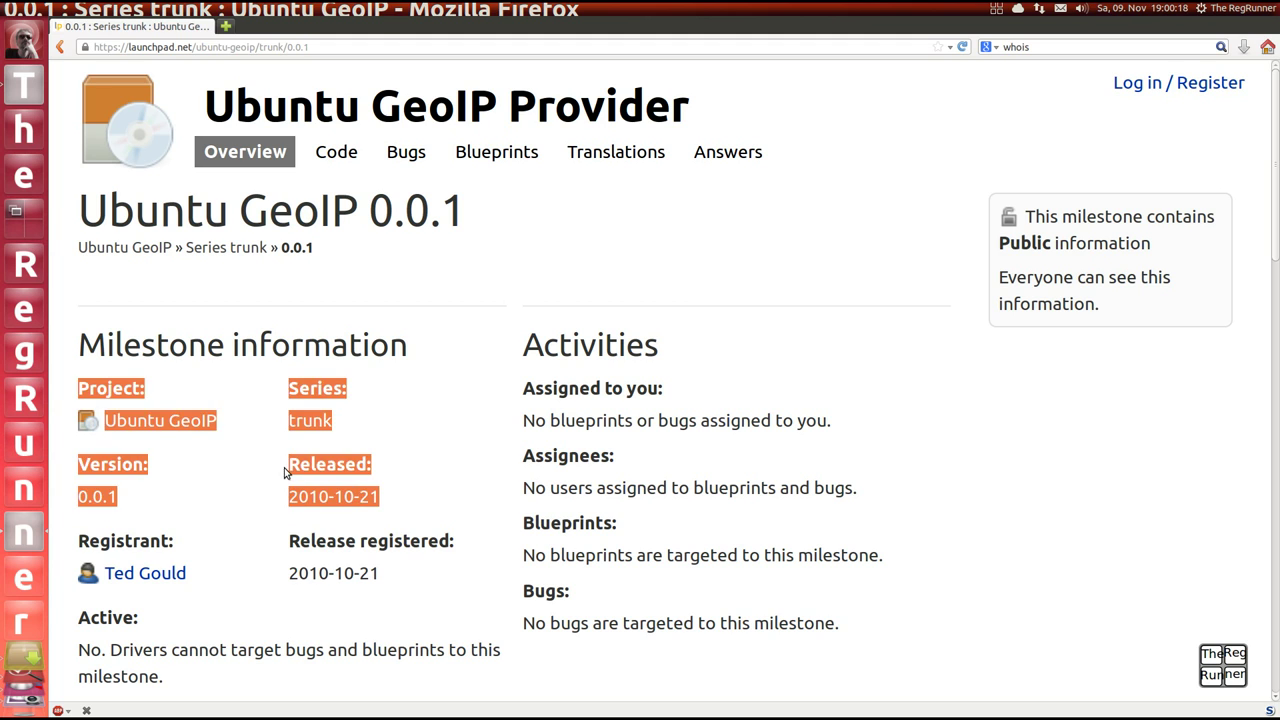
{"action": "left_click", "coordinate": [459, 465]}
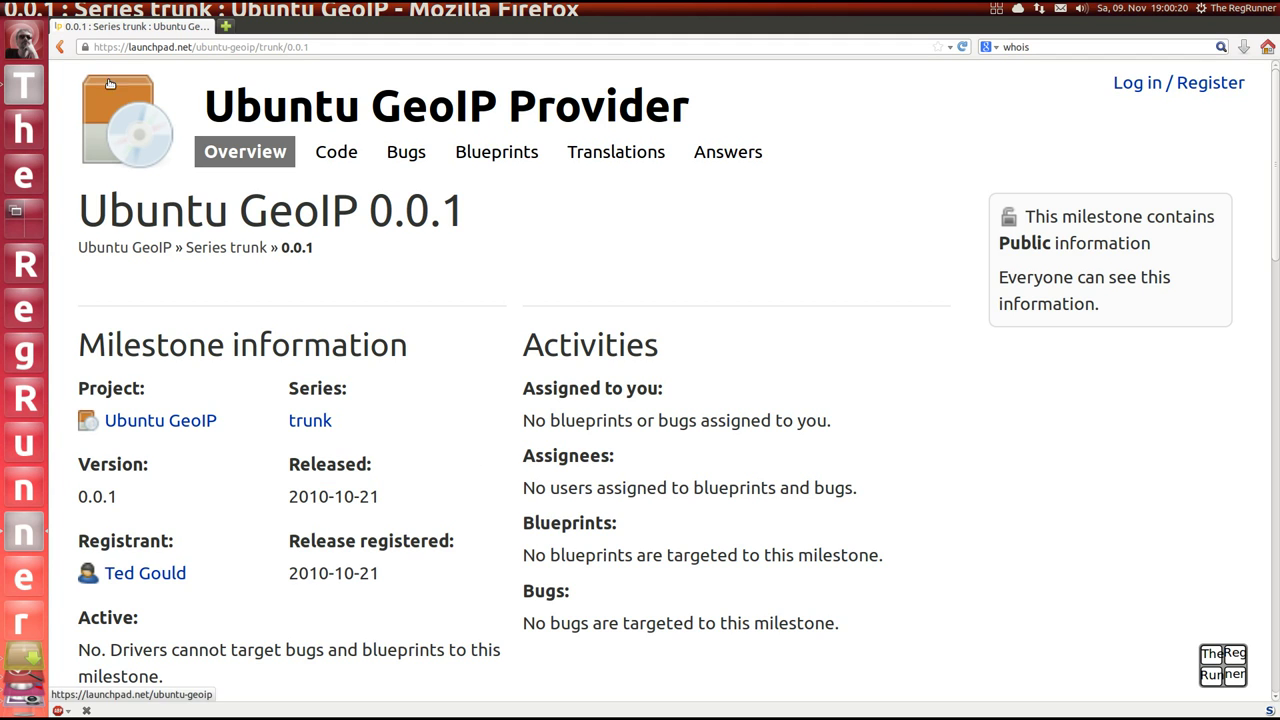
{"action": "left_click", "coordinate": [59, 47]}
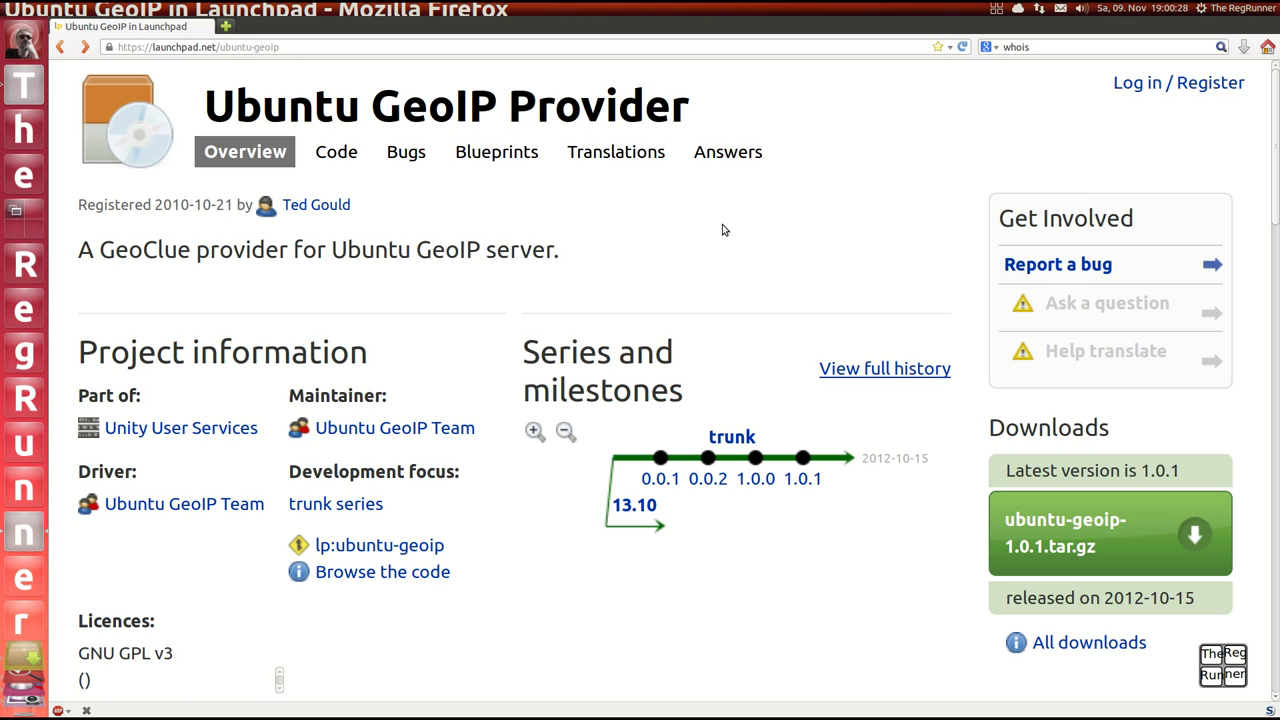
- Switch to the workspace with the indicator-datetime package page and highlight the package name in its heading
{"action": "mouse_move", "coordinate": [62, 12]}
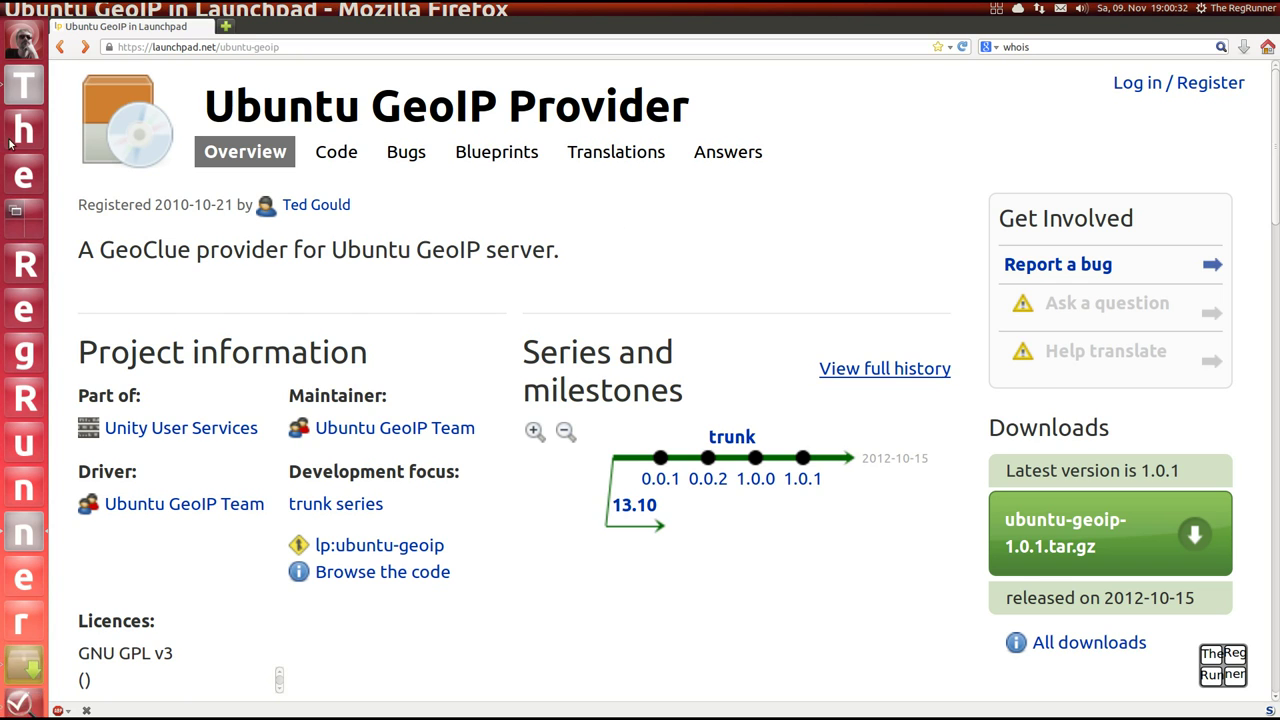
{"action": "left_click", "coordinate": [16, 212]}
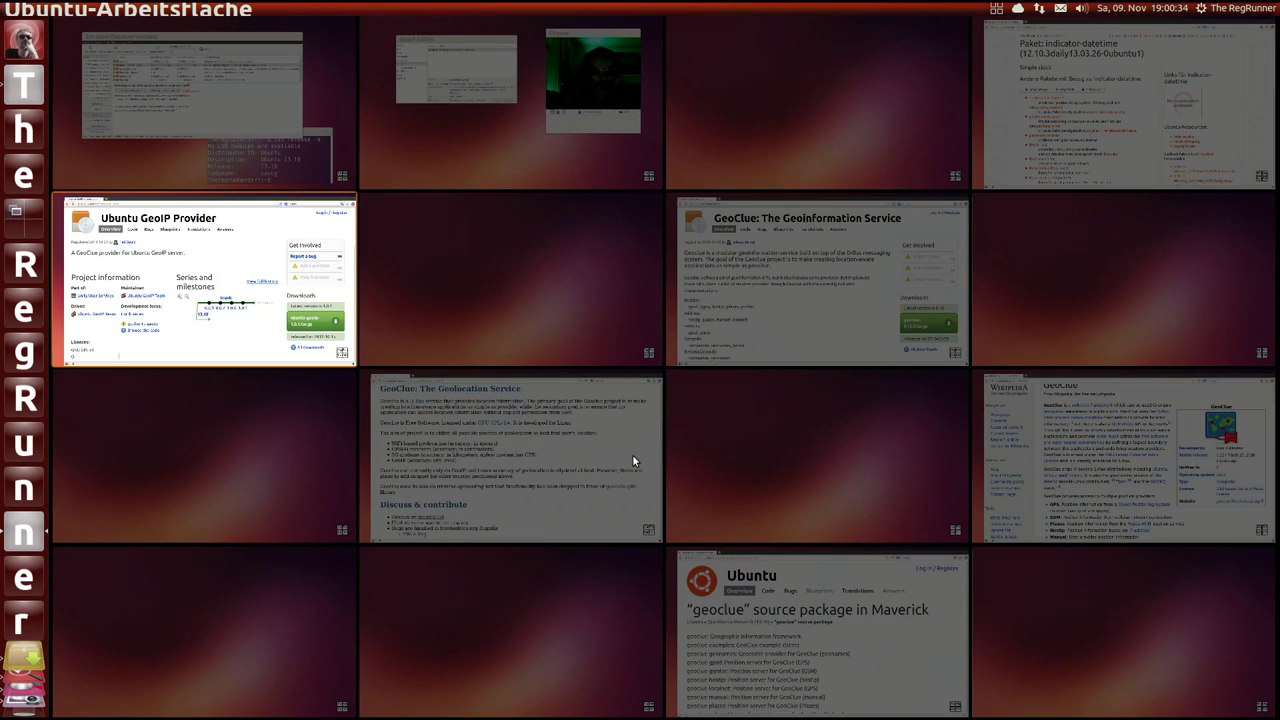
{"action": "left_click", "coordinate": [1190, 101]}
{"action": "left_click_drag", "start_coordinate": [614, 118], "coordinate": [310, 114]}
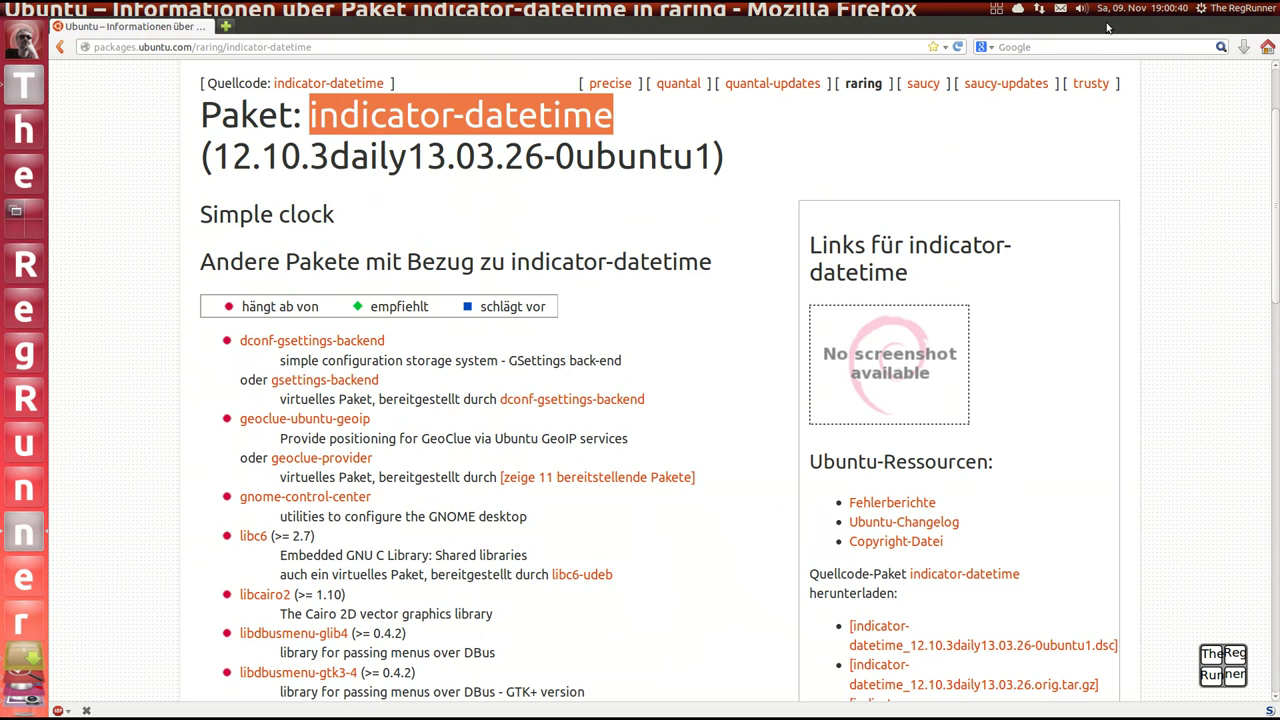
- Open the system's date and time settings from the desktop clock
{"action": "left_click", "coordinate": [1136, 10]}
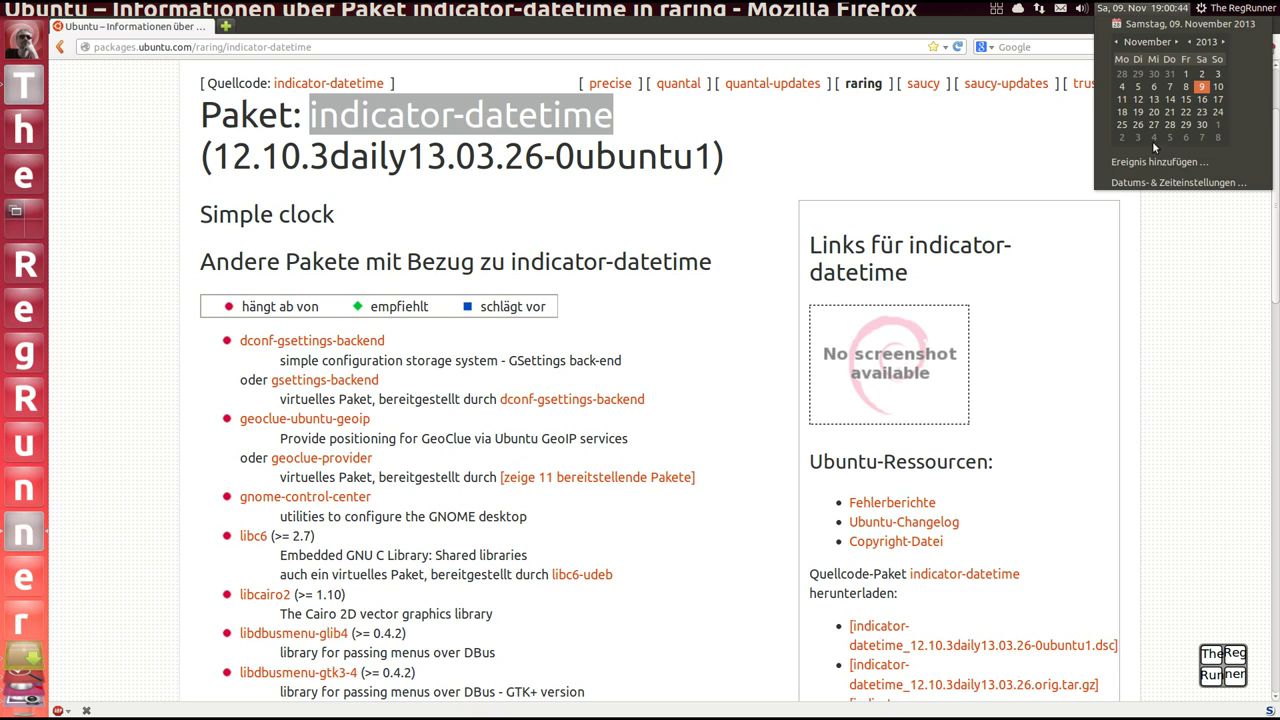
{"action": "left_click", "coordinate": [1205, 184]}
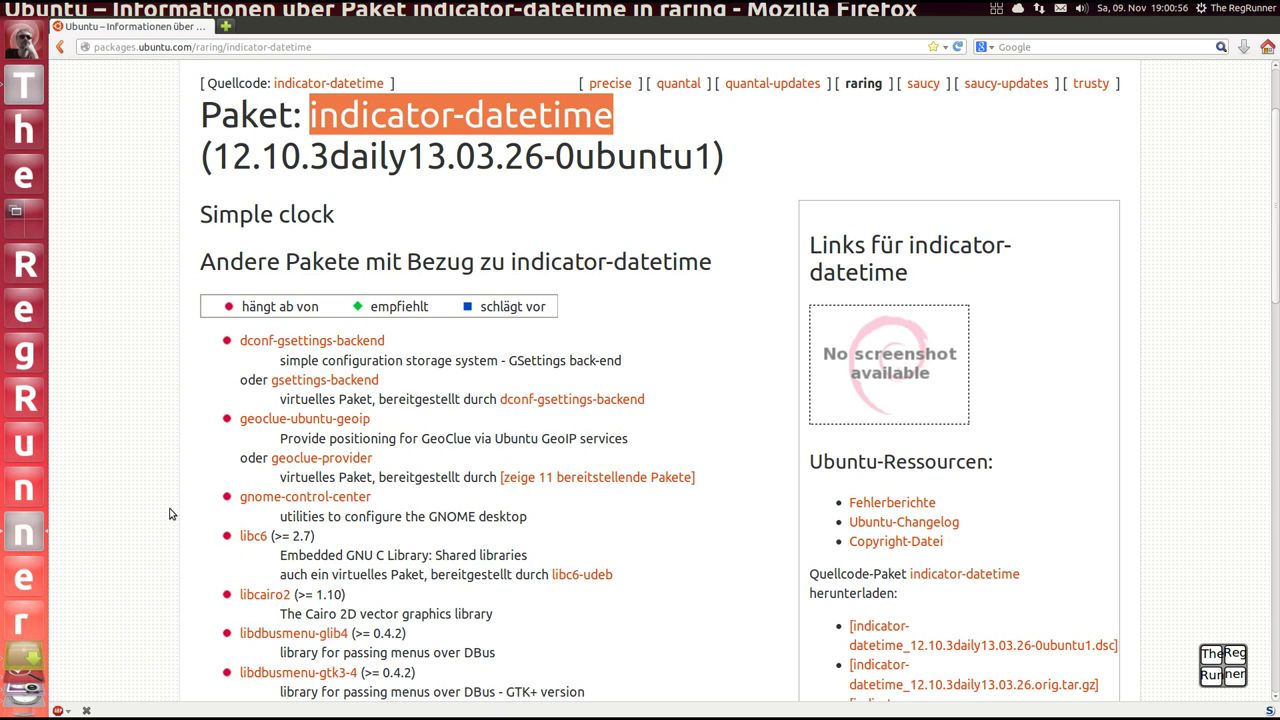
- Enlarge the indicator-datetime page, review its related packages, and highlight the package name in the related packages heading
{"action": "key", "text": "ctrl+plus"}
{"action": "key", "text": "ctrl+plus"}
{"action": "scroll", "coordinate": [520, 362], "scroll_direction": "down", "scroll_amount": 4}
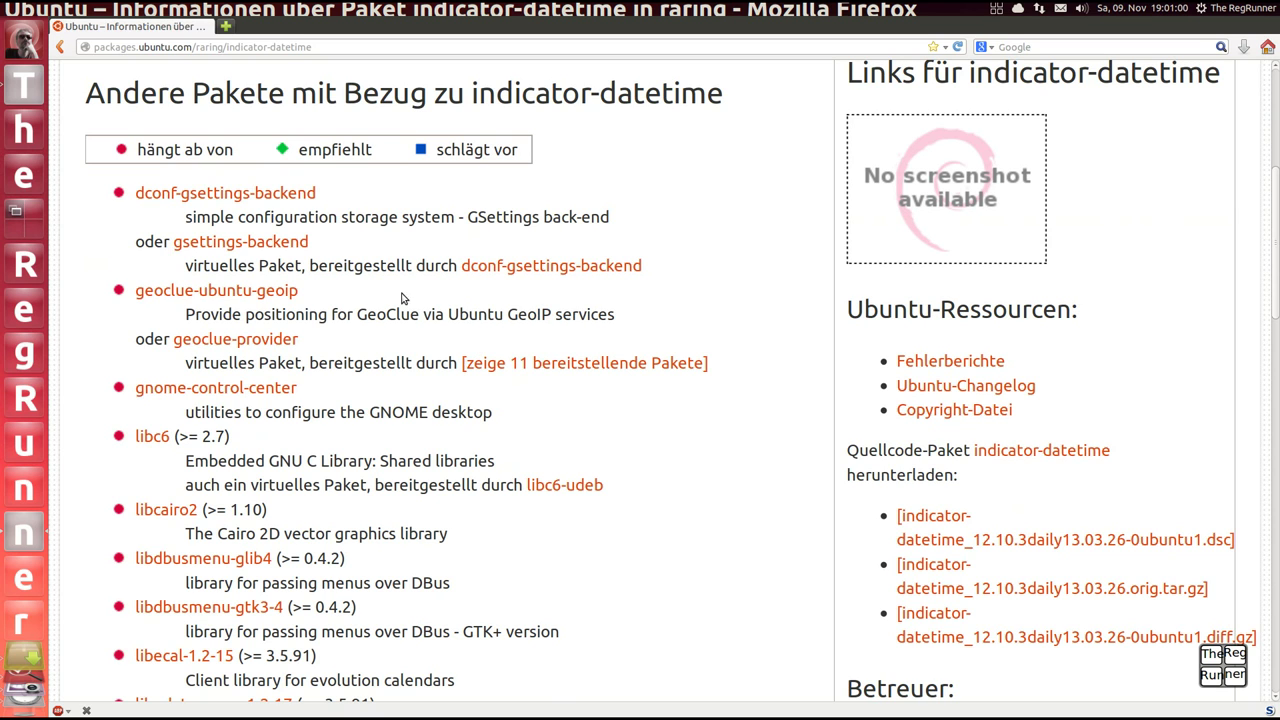
{"action": "scroll", "coordinate": [427, 292], "scroll_direction": "up", "scroll_amount": 3}
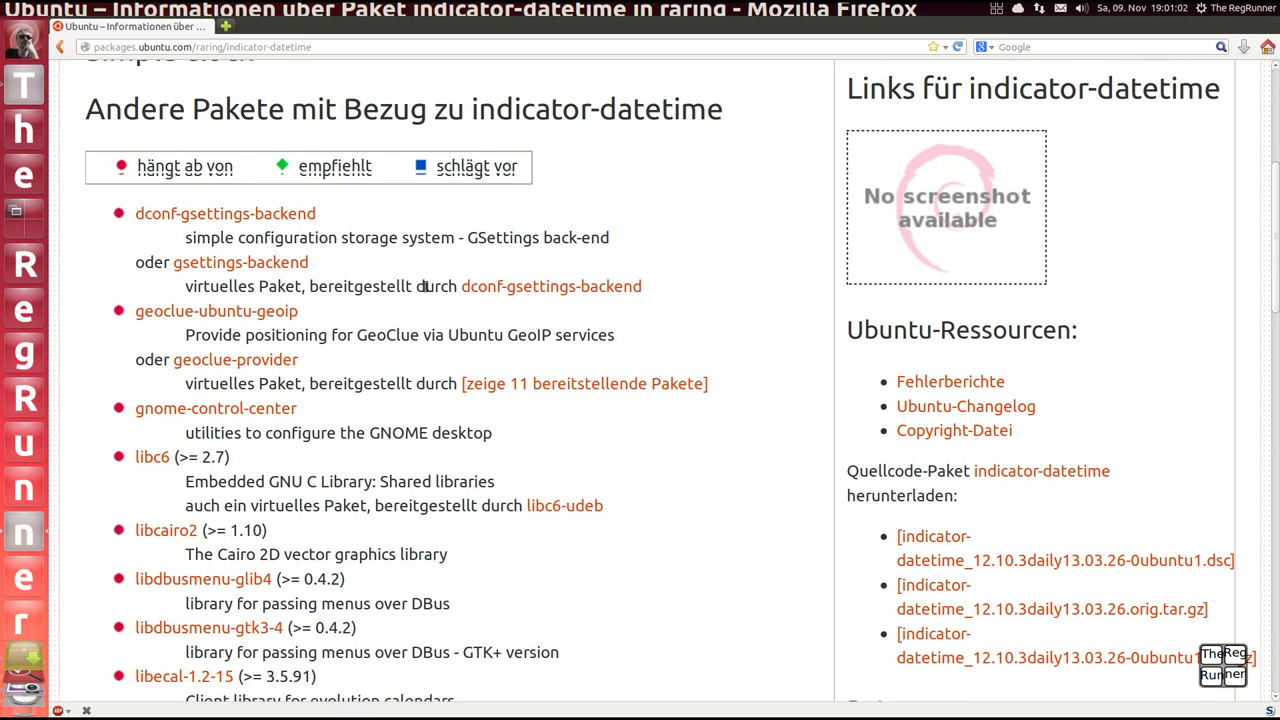
{"action": "left_click_drag", "start_coordinate": [726, 240], "coordinate": [472, 240]}
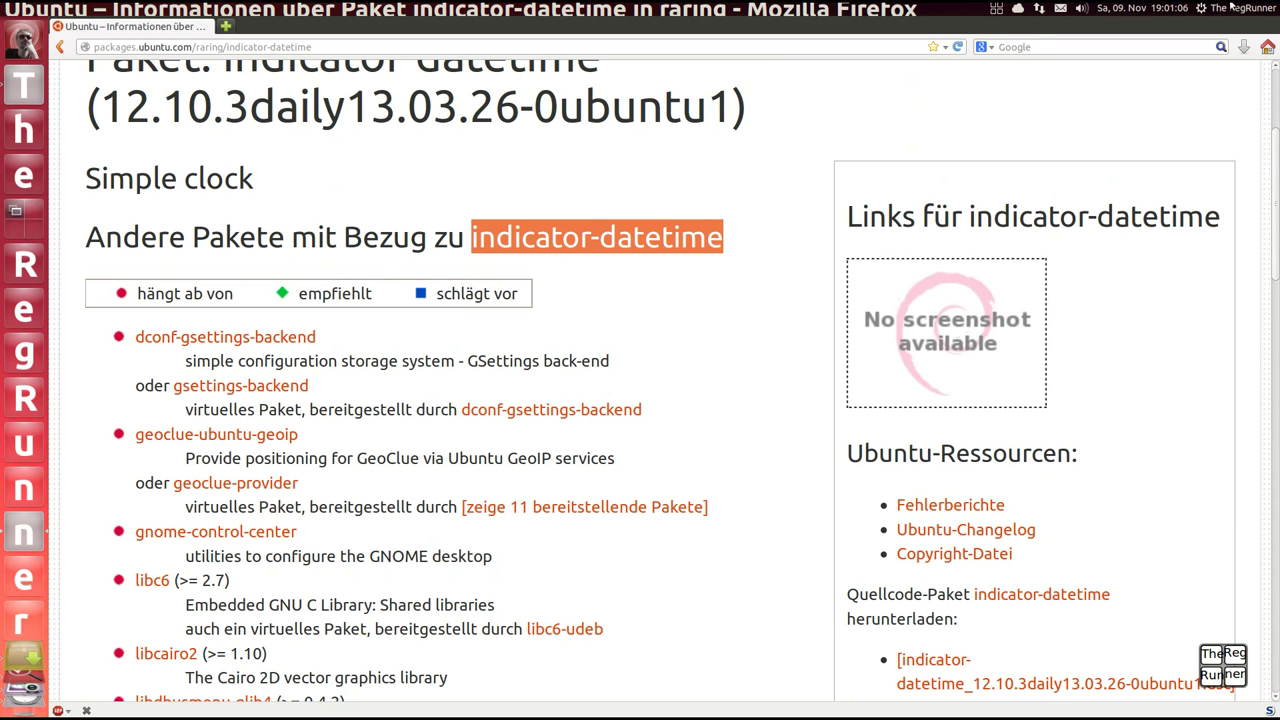
{"action": "left_click", "coordinate": [721, 239]}
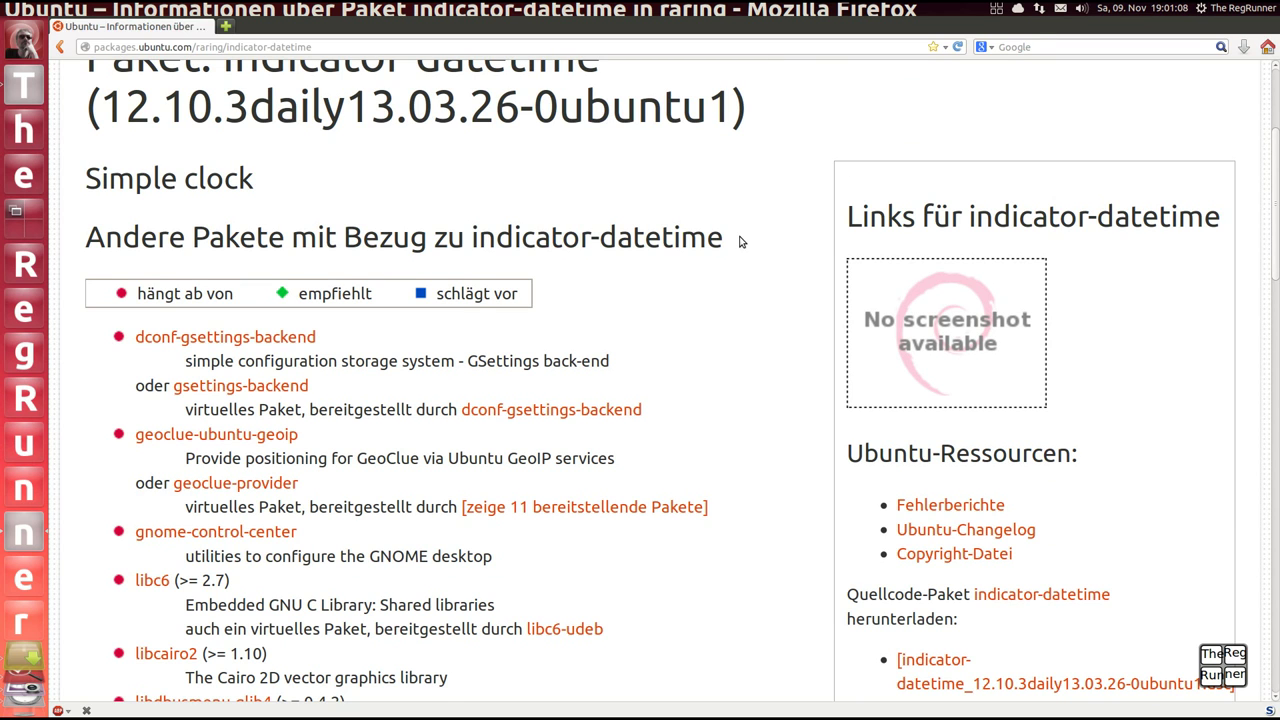
{"action": "scroll", "coordinate": [740, 241], "scroll_direction": "up", "scroll_amount": 1}
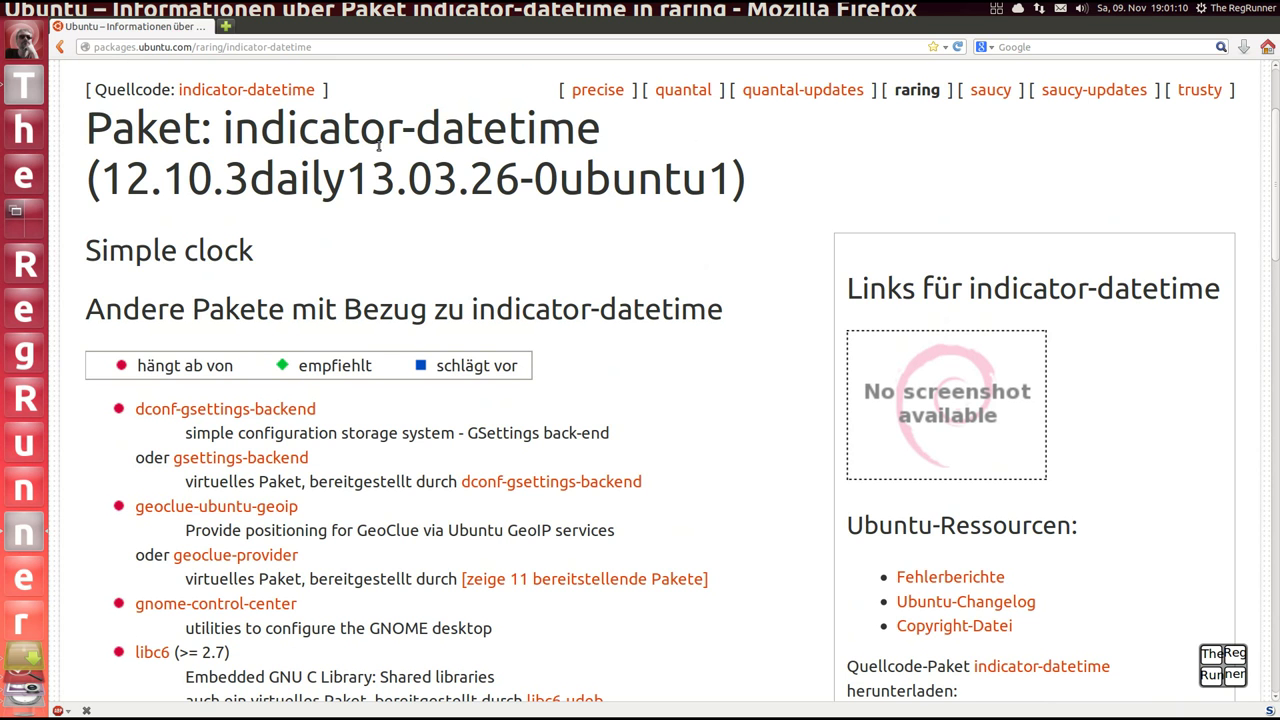
- Switch to the first workspace, move the Zeit und Datum window down to view its location setting, and close it
{"action": "key", "text": "super+s"}
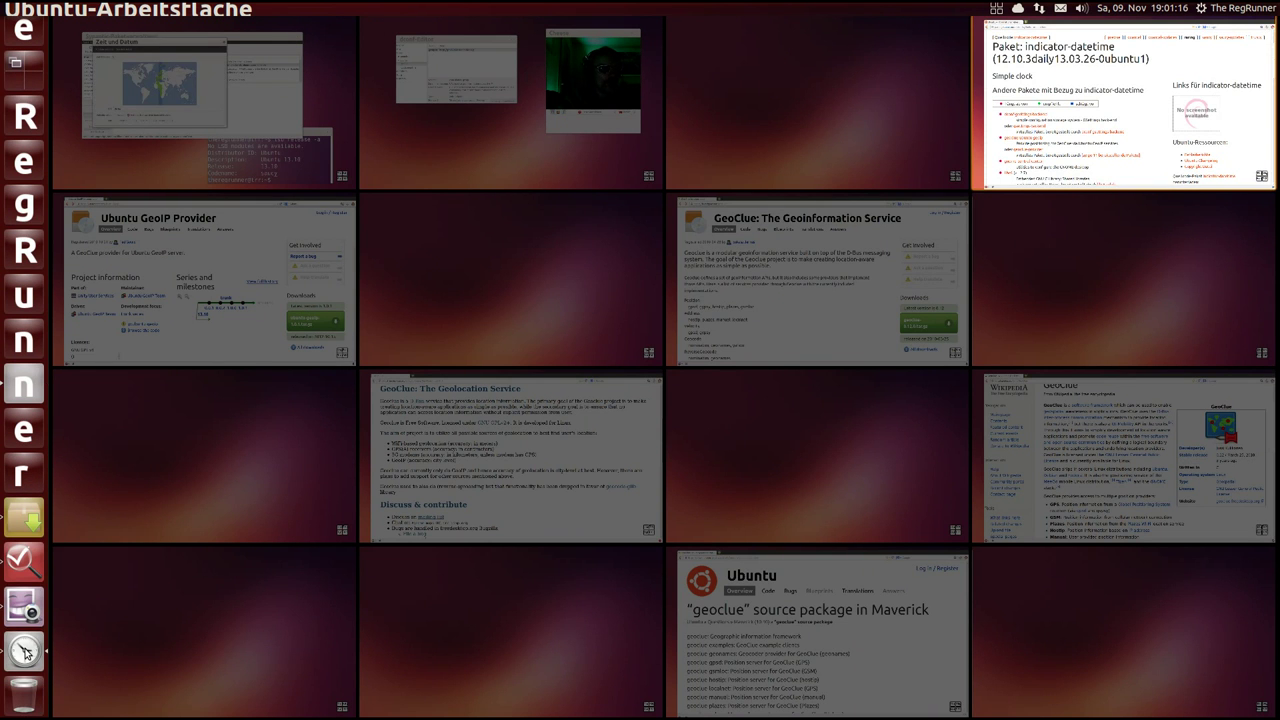
{"action": "left_click", "coordinate": [148, 115]}
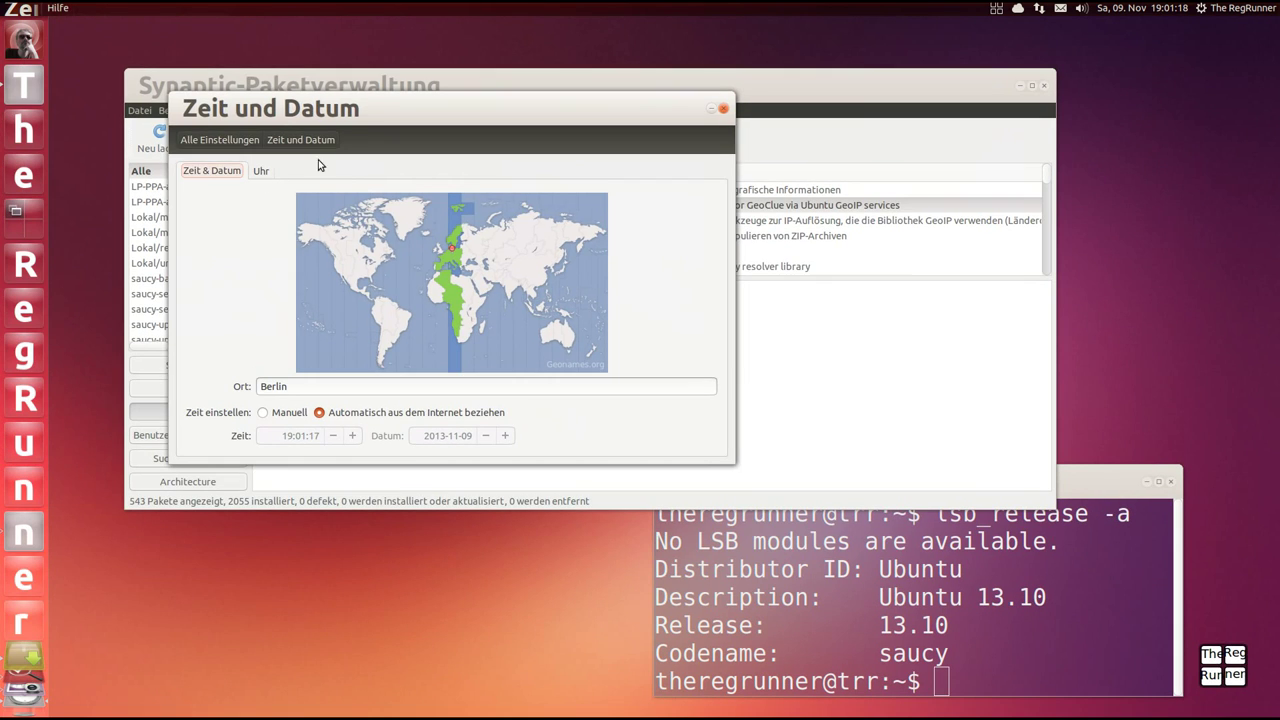
{"action": "left_click_drag", "start_coordinate": [380, 193], "coordinate": [402, 251]}
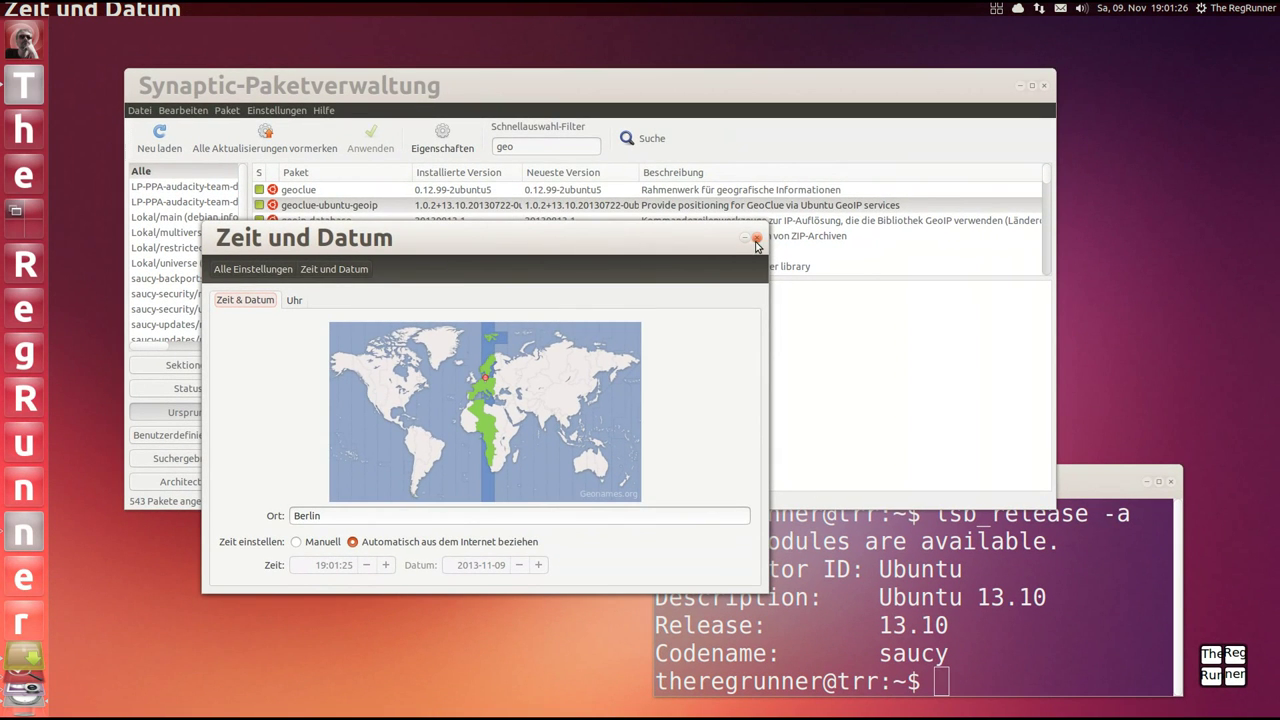
{"action": "left_click", "coordinate": [772, 229]}
- Move the Synaptic window up and view the descriptions of geoclue, geoclue-ubuntu-geoip, geoip-database, libgeoclue0 and libgeoip1
{"action": "left_click_drag", "start_coordinate": [673, 80], "coordinate": [676, 50]}
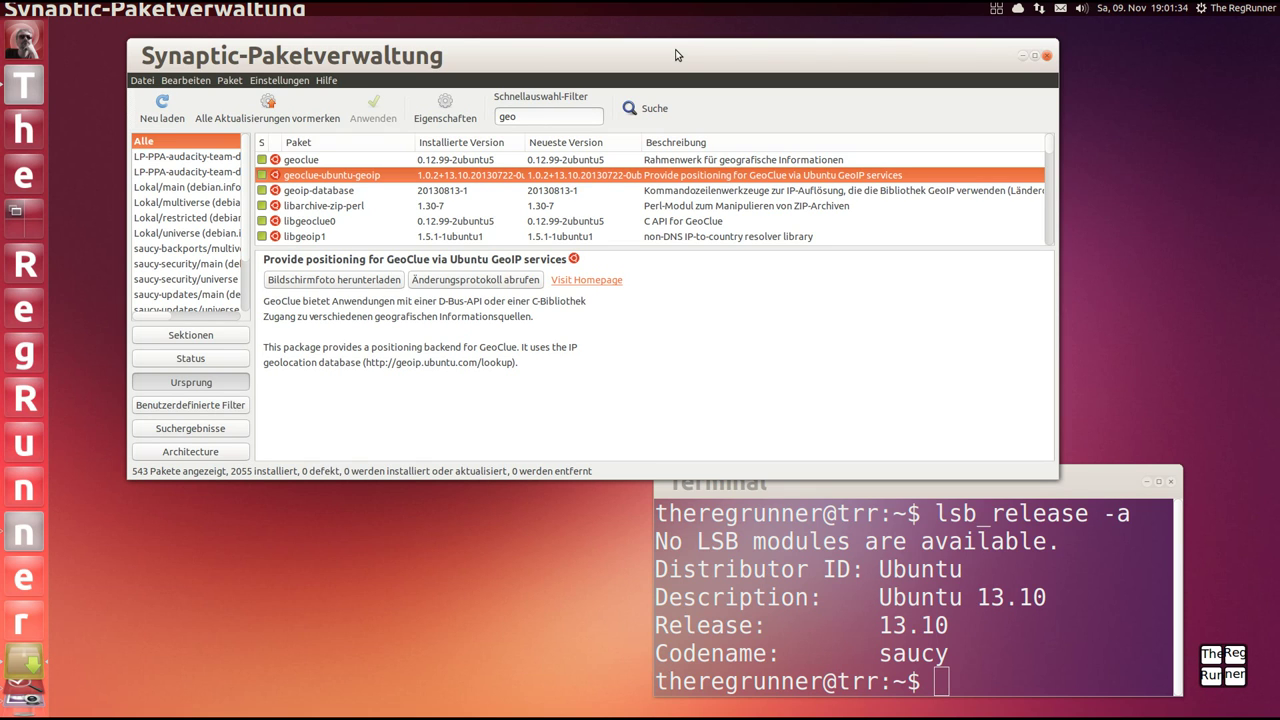
{"action": "left_click", "coordinate": [312, 163]}
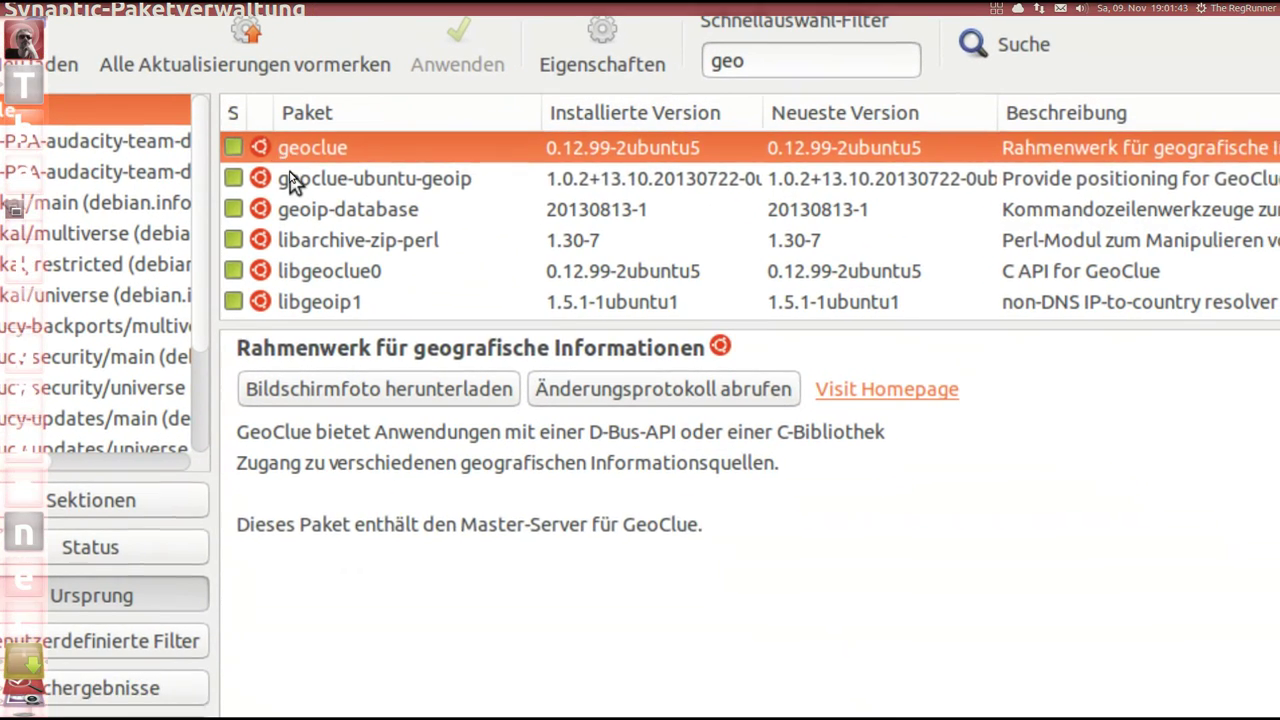
{"action": "left_click", "coordinate": [313, 229]}
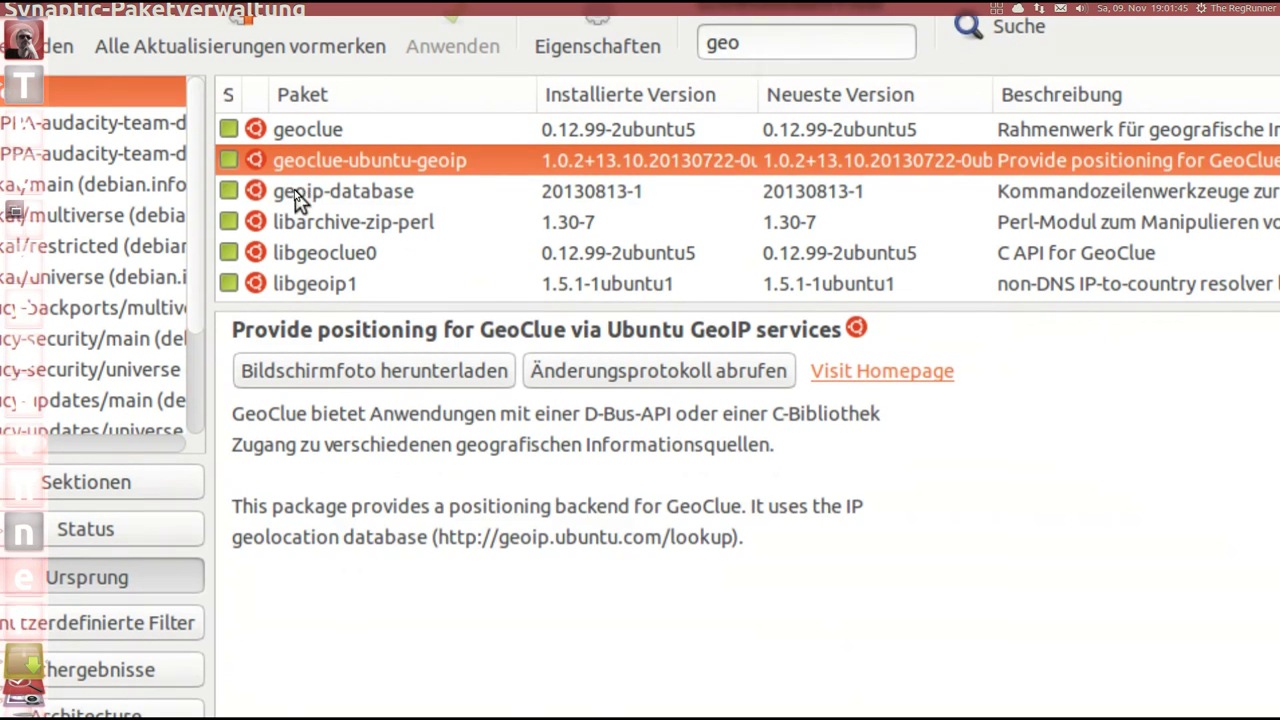
{"action": "left_click", "coordinate": [303, 213]}
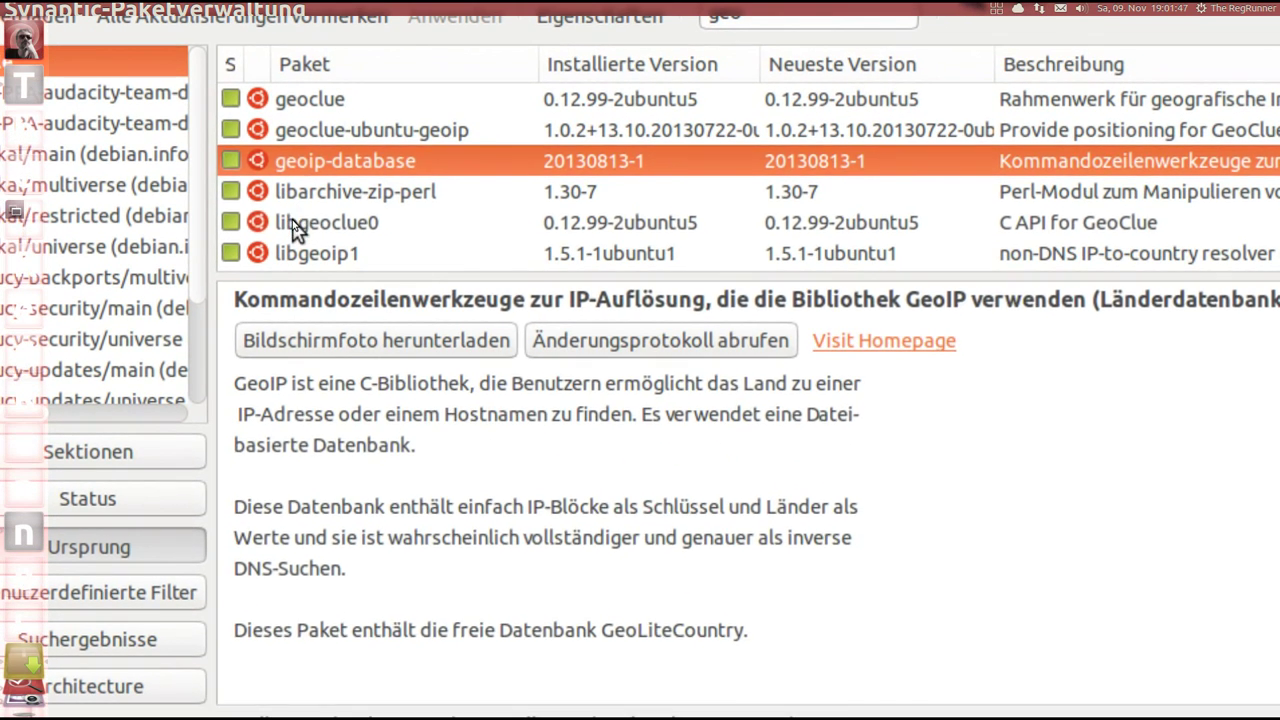
{"action": "left_click", "coordinate": [295, 255]}
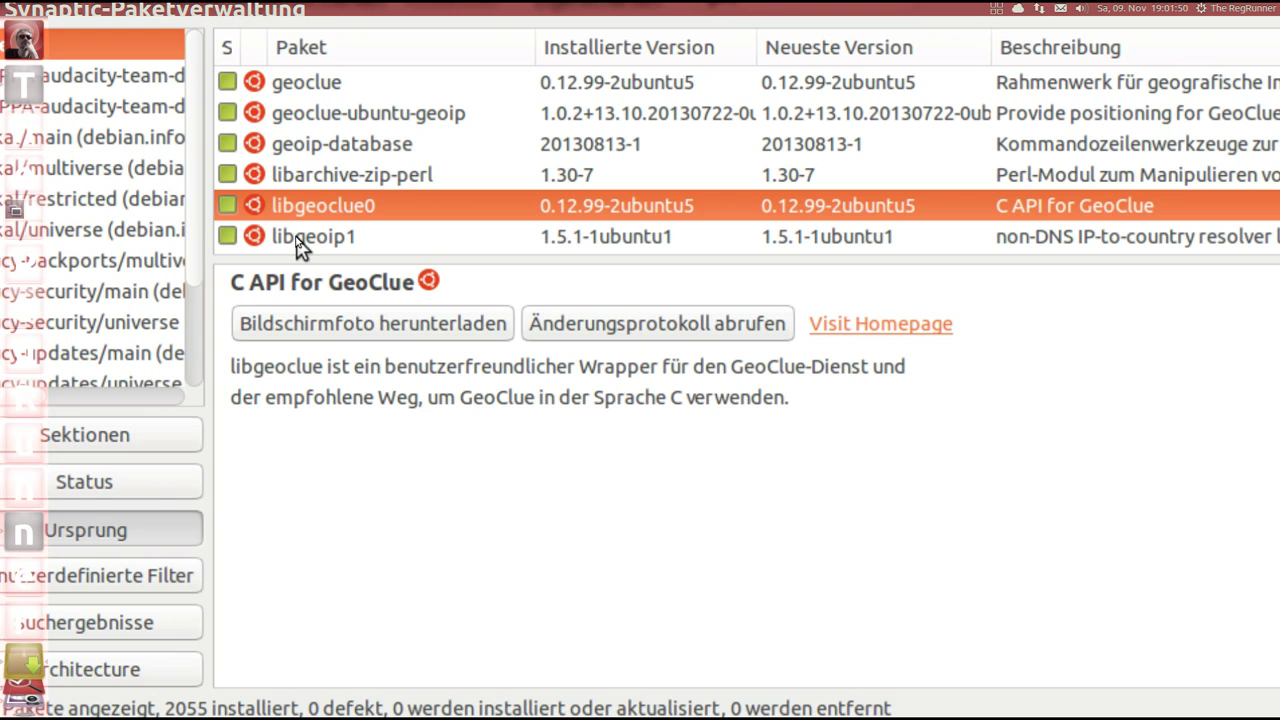
{"action": "left_click", "coordinate": [298, 240]}
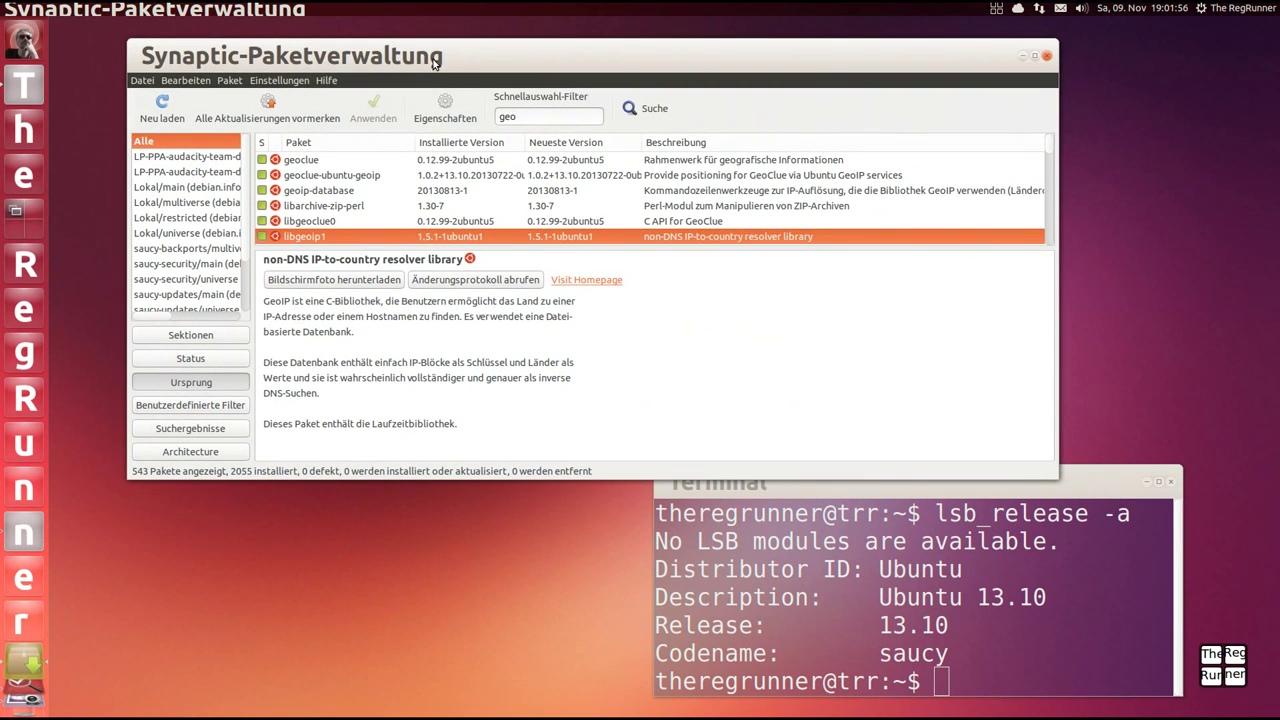
- Shift the Synaptic window slightly aside and open the desktop clock's calendar
{"action": "left_click_drag", "start_coordinate": [434, 63], "coordinate": [413, 64]}
{"action": "left_click", "coordinate": [1133, 9]}
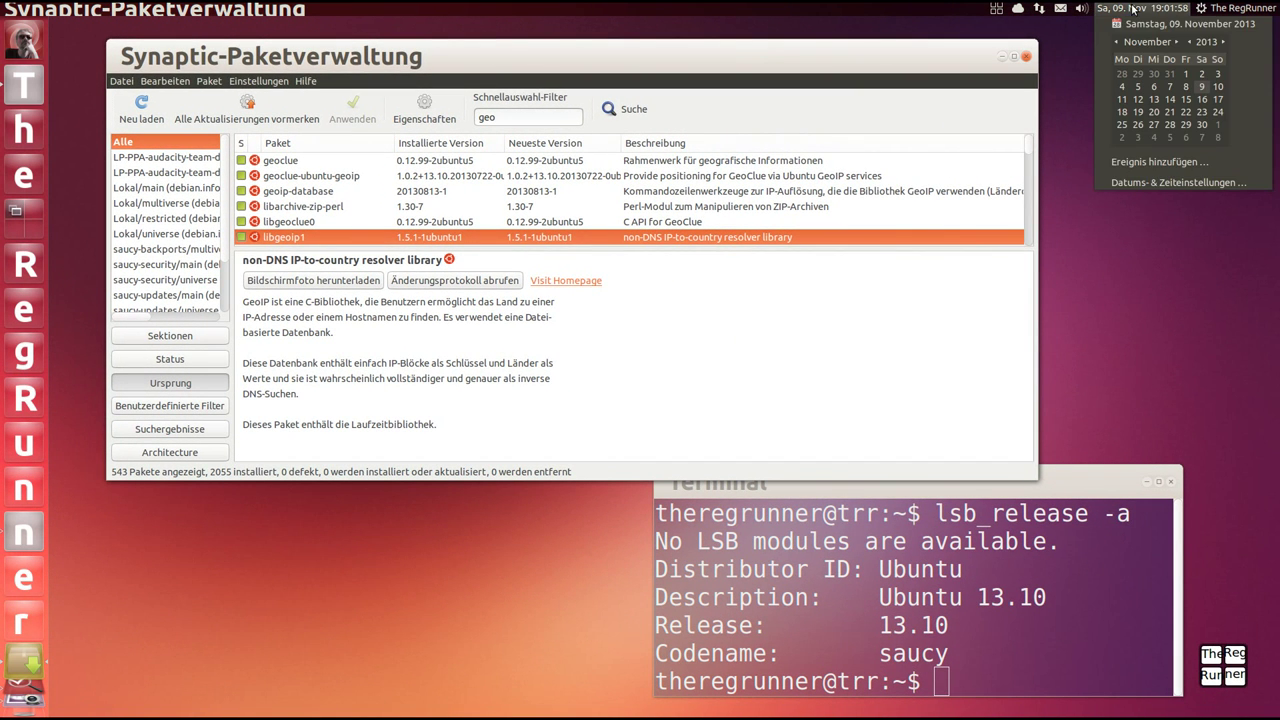
- Close the calendar and minimize Synaptic, and shift the dconf-Editor window down on the second workspace
{"action": "left_click", "coordinate": [755, 63]}
{"action": "left_click", "coordinate": [1003, 58]}
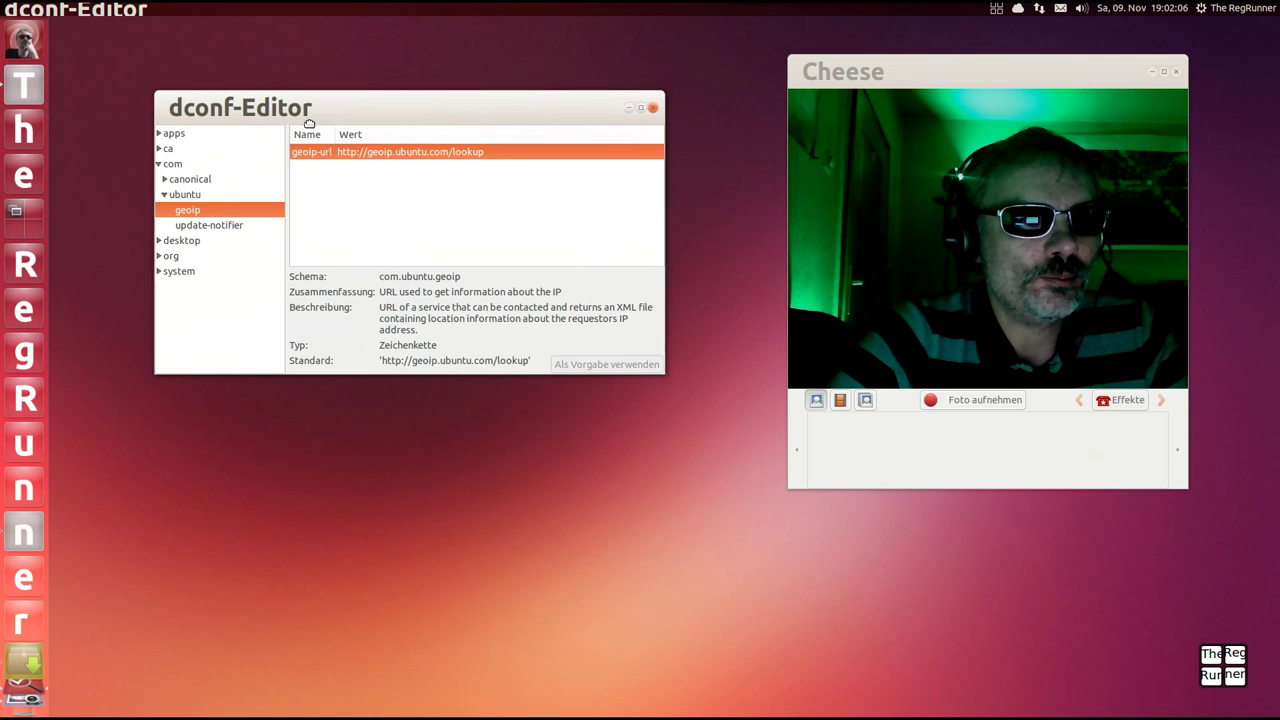
{"action": "left_click_drag", "start_coordinate": [309, 123], "coordinate": [316, 149]}
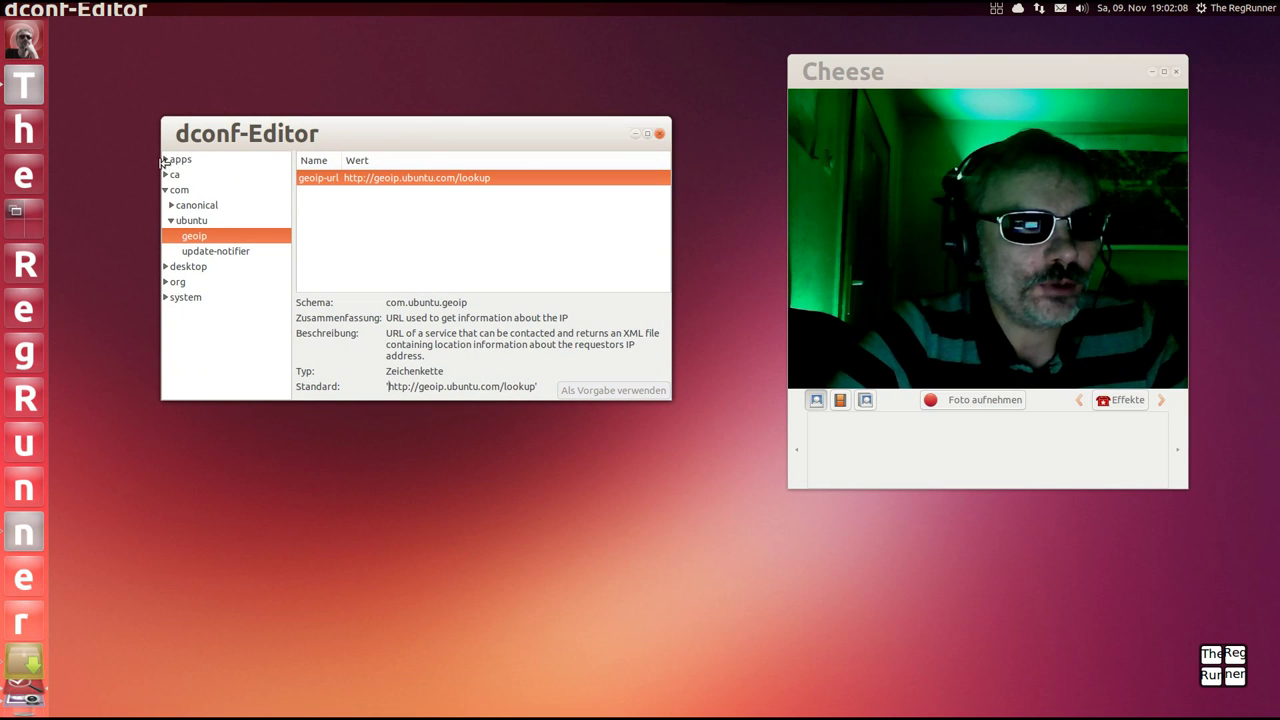
{"action": "left_click_drag", "start_coordinate": [249, 136], "coordinate": [247, 149]}
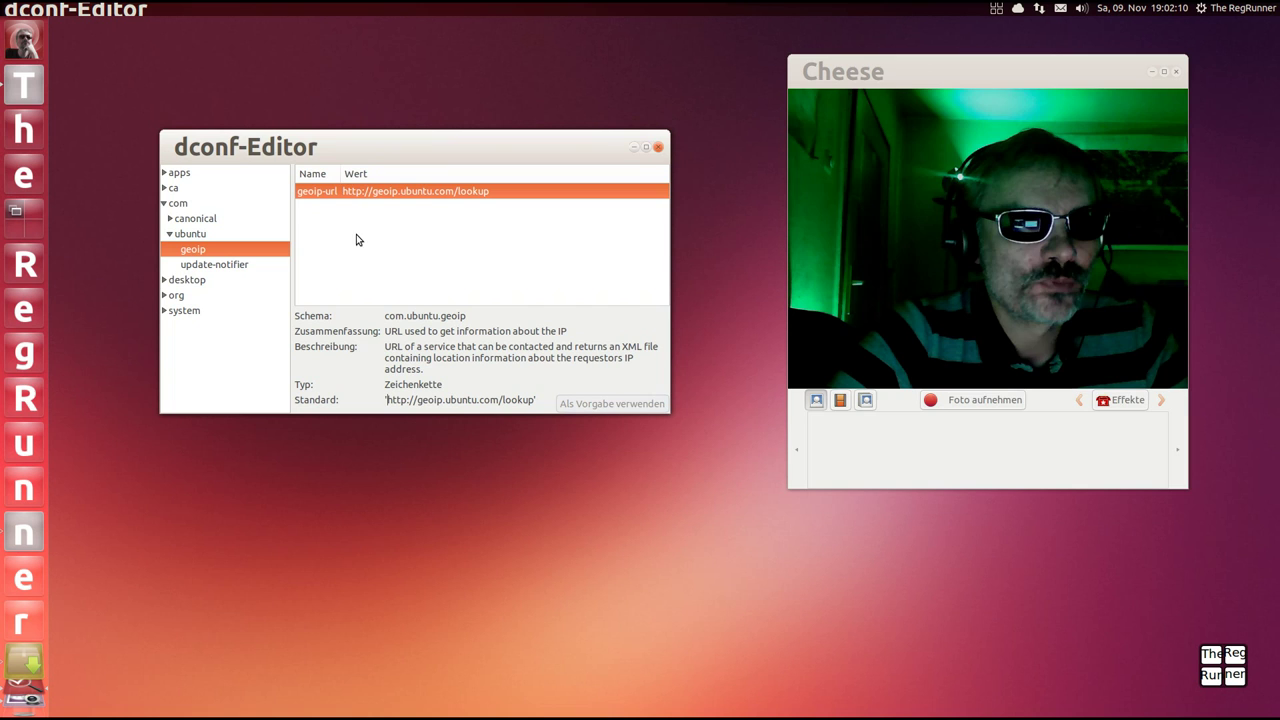
- Open the geoip-url value in dconf-Editor, highlight the whole URL, and leave the field without changing it
{"action": "left_click", "coordinate": [427, 192]}
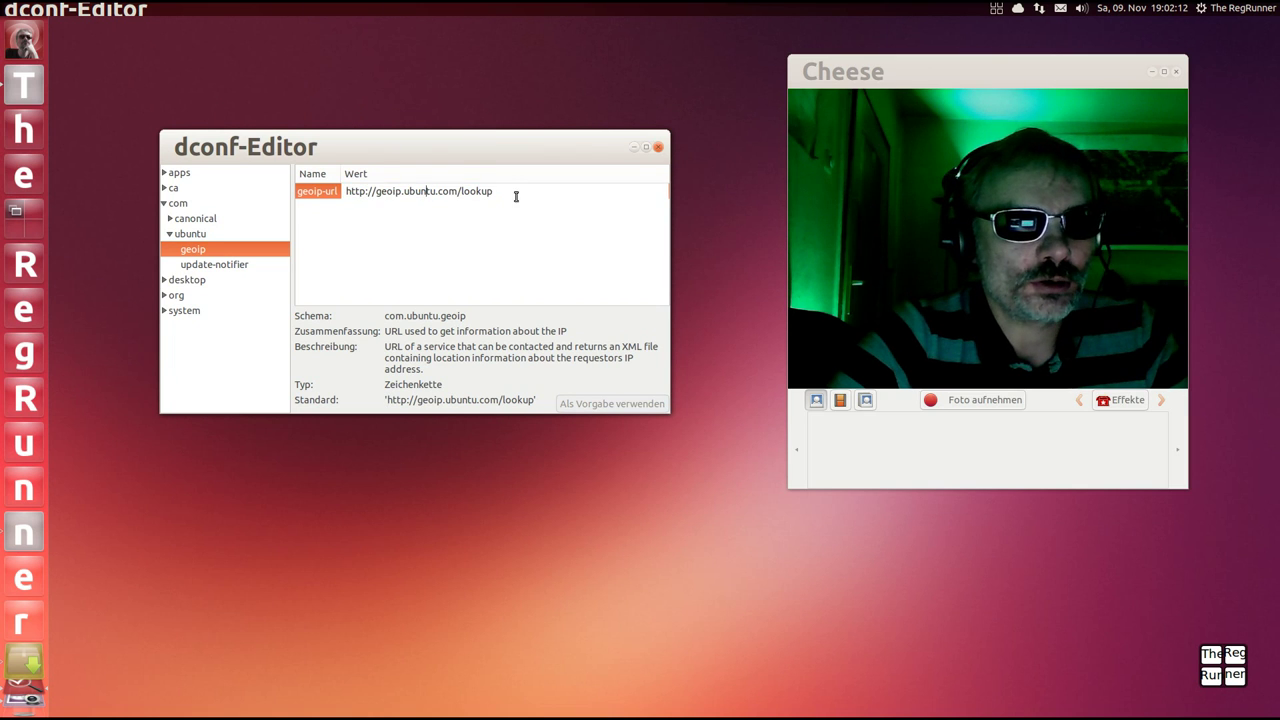
{"action": "left_click_drag", "start_coordinate": [500, 191], "coordinate": [344, 192]}
{"action": "key", "text": "Return"}
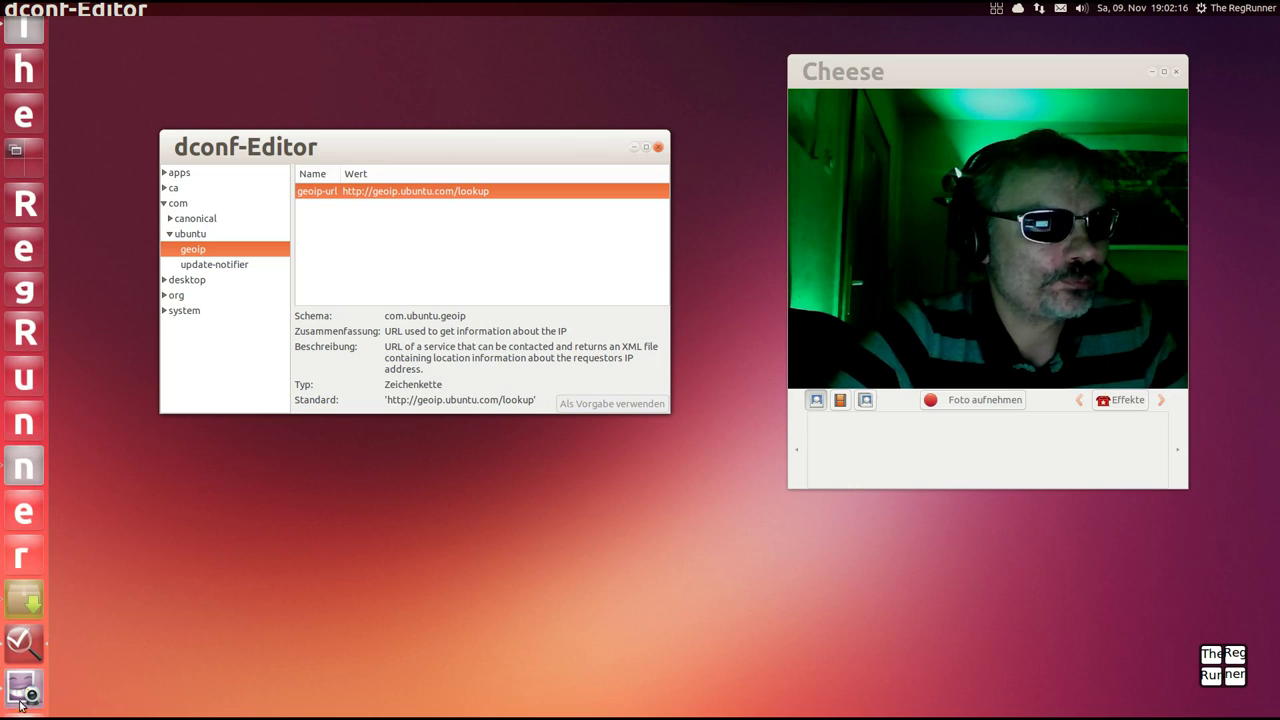
- Switch to the freedesktop.org GeoClue page and highlight the project's primary goal, including "location-aware" and "simple as possible"
{"action": "left_click", "coordinate": [26, 150]}
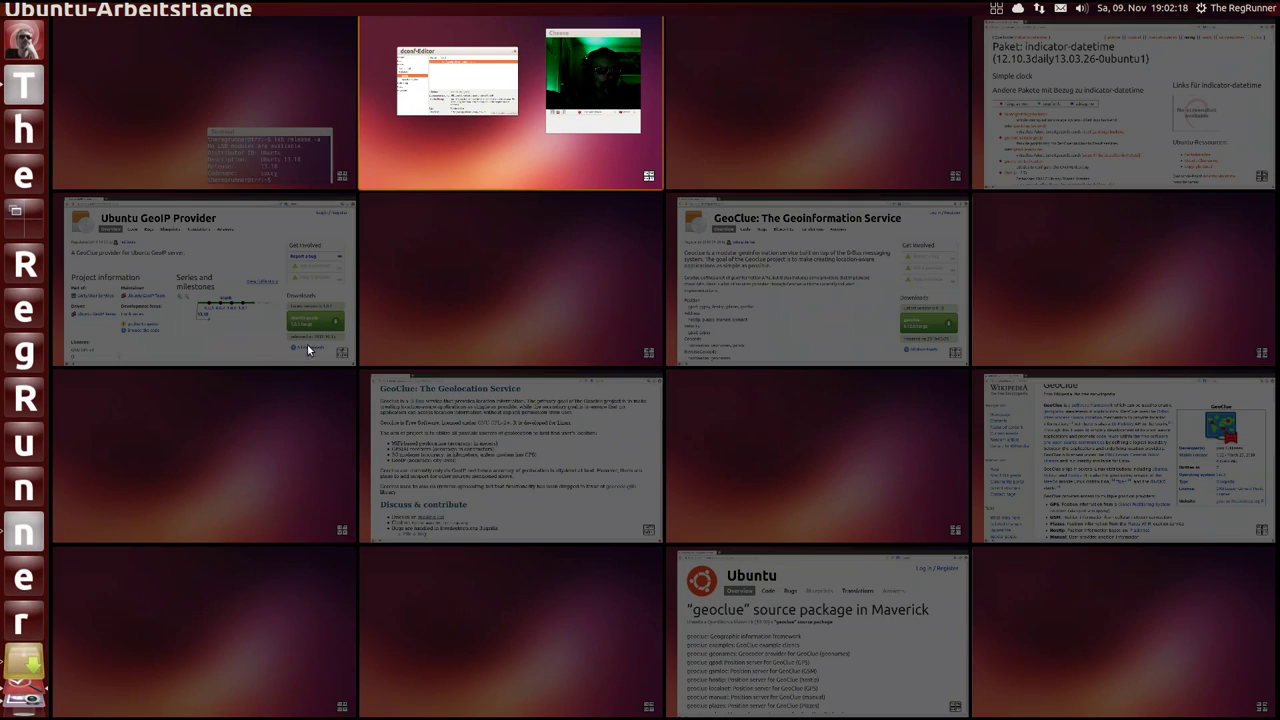
{"action": "left_click", "coordinate": [576, 467]}
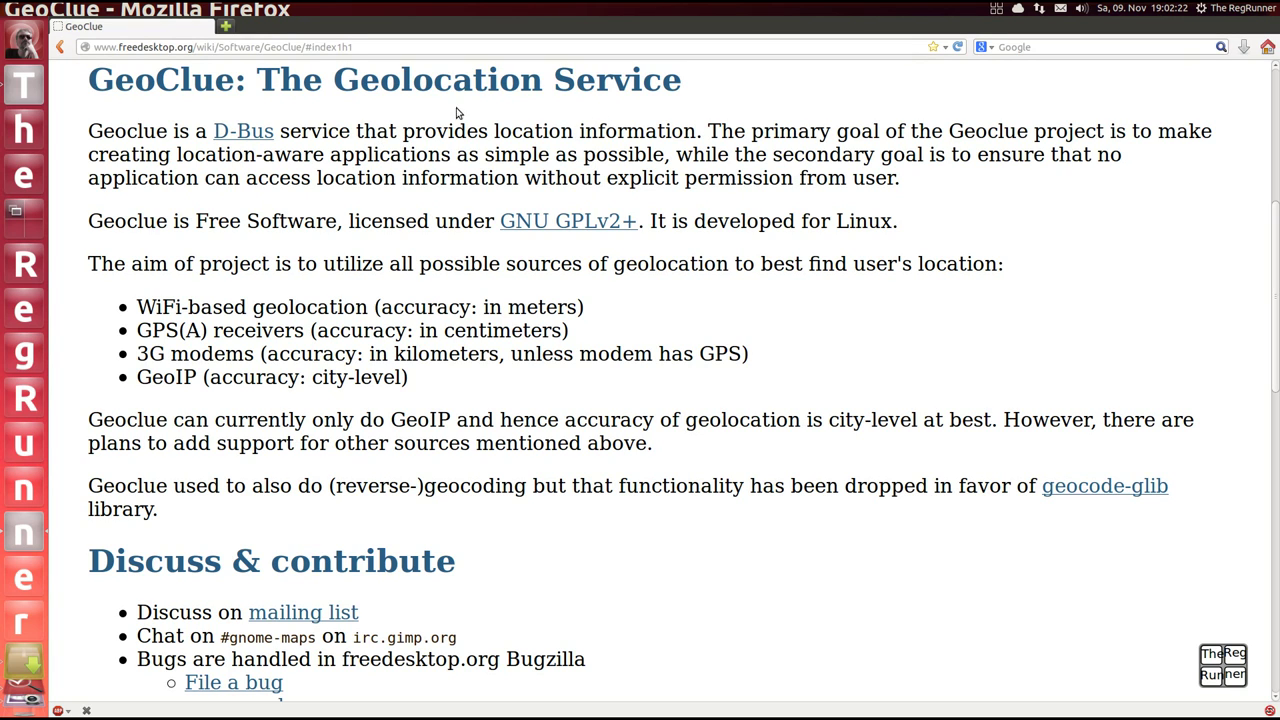
{"action": "left_click_drag", "start_coordinate": [709, 129], "coordinate": [1010, 181]}
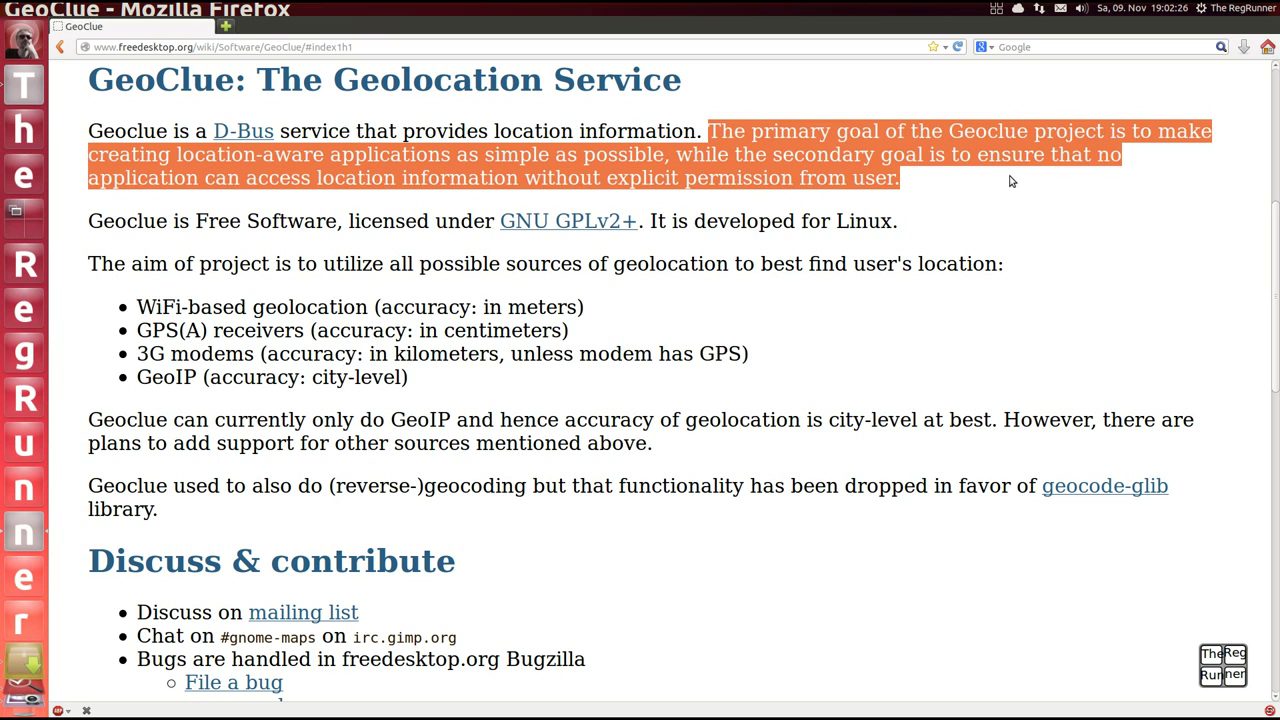
{"action": "left_click", "coordinate": [861, 157]}
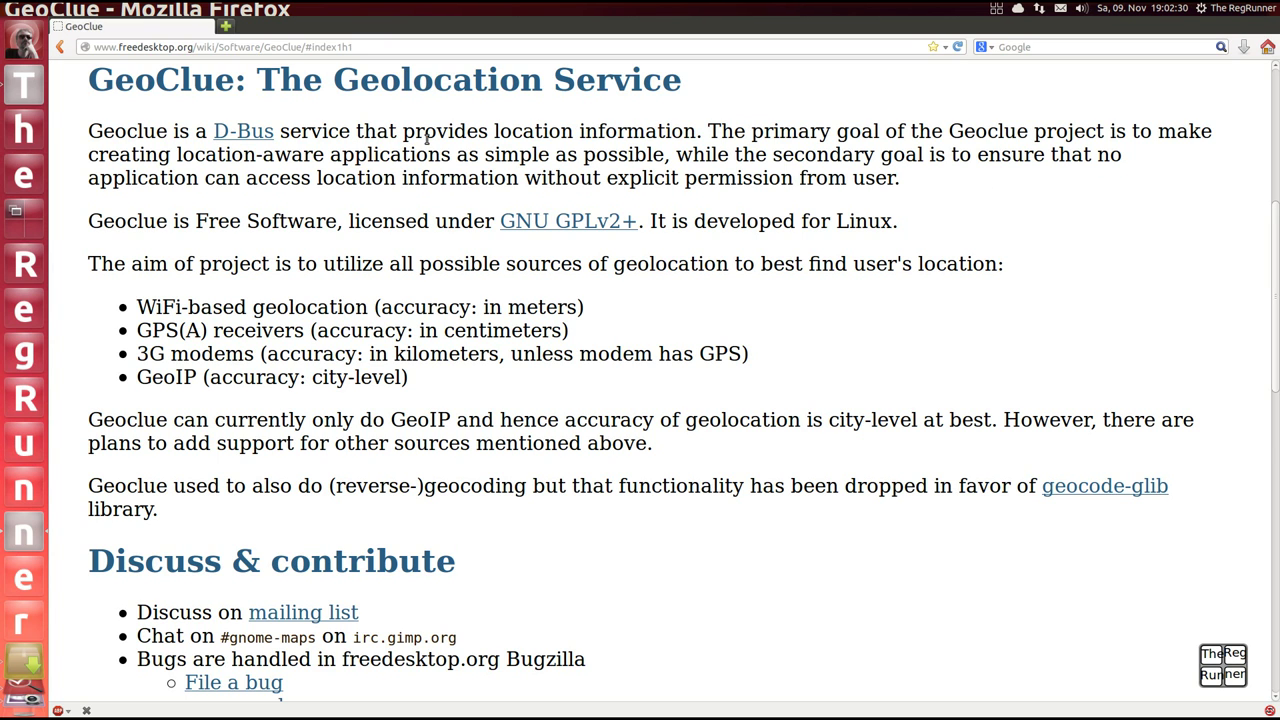
{"action": "left_click_drag", "start_coordinate": [172, 154], "coordinate": [331, 160]}
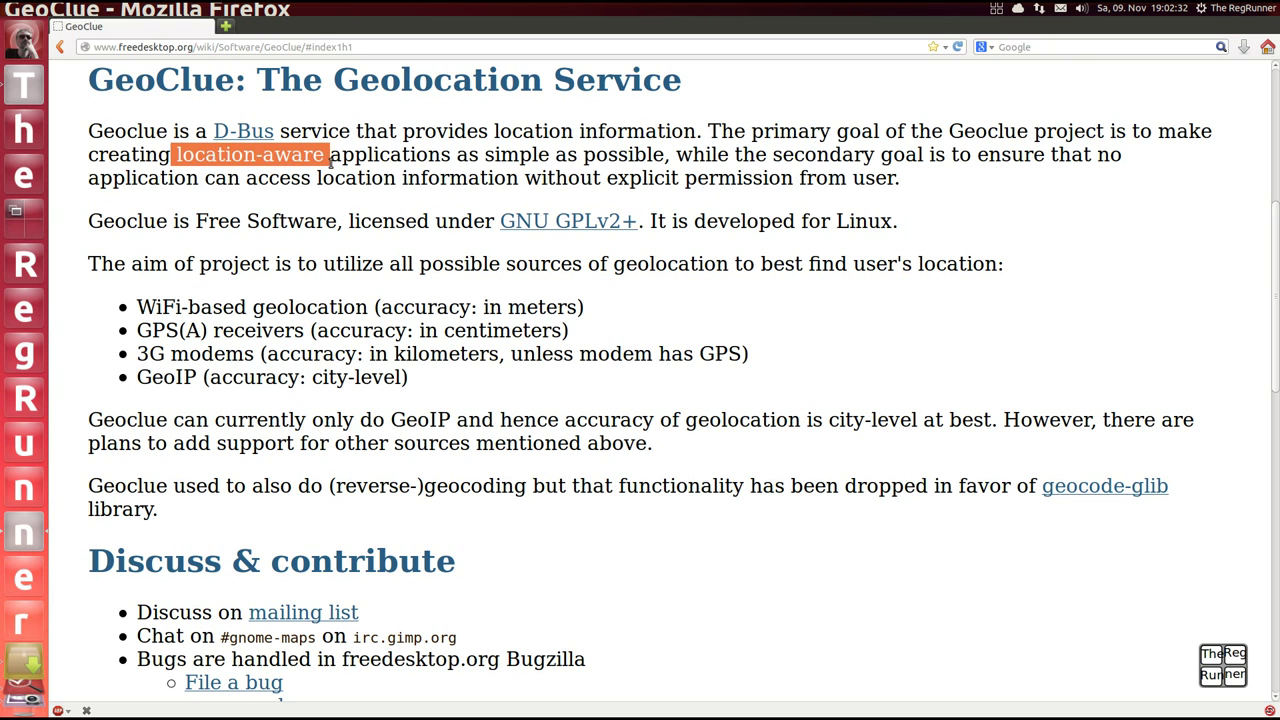
{"action": "left_click_drag", "start_coordinate": [485, 156], "coordinate": [664, 155]}
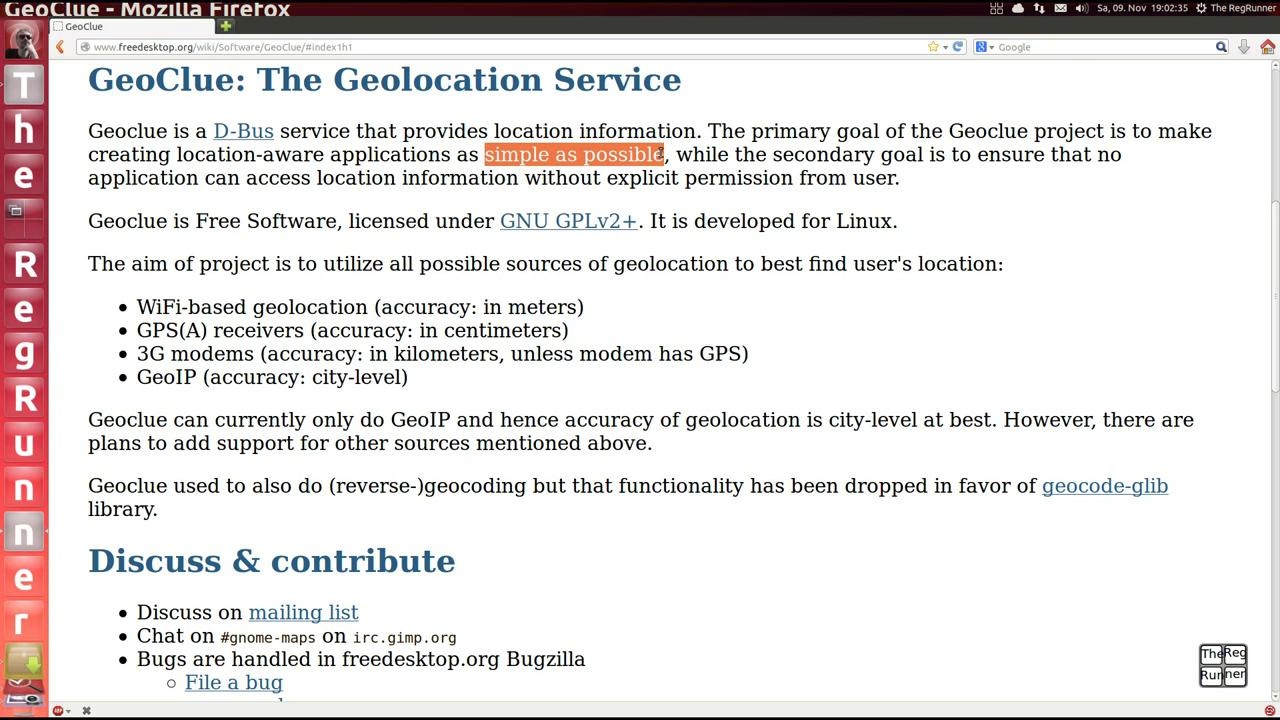
{"action": "left_click", "coordinate": [463, 158]}
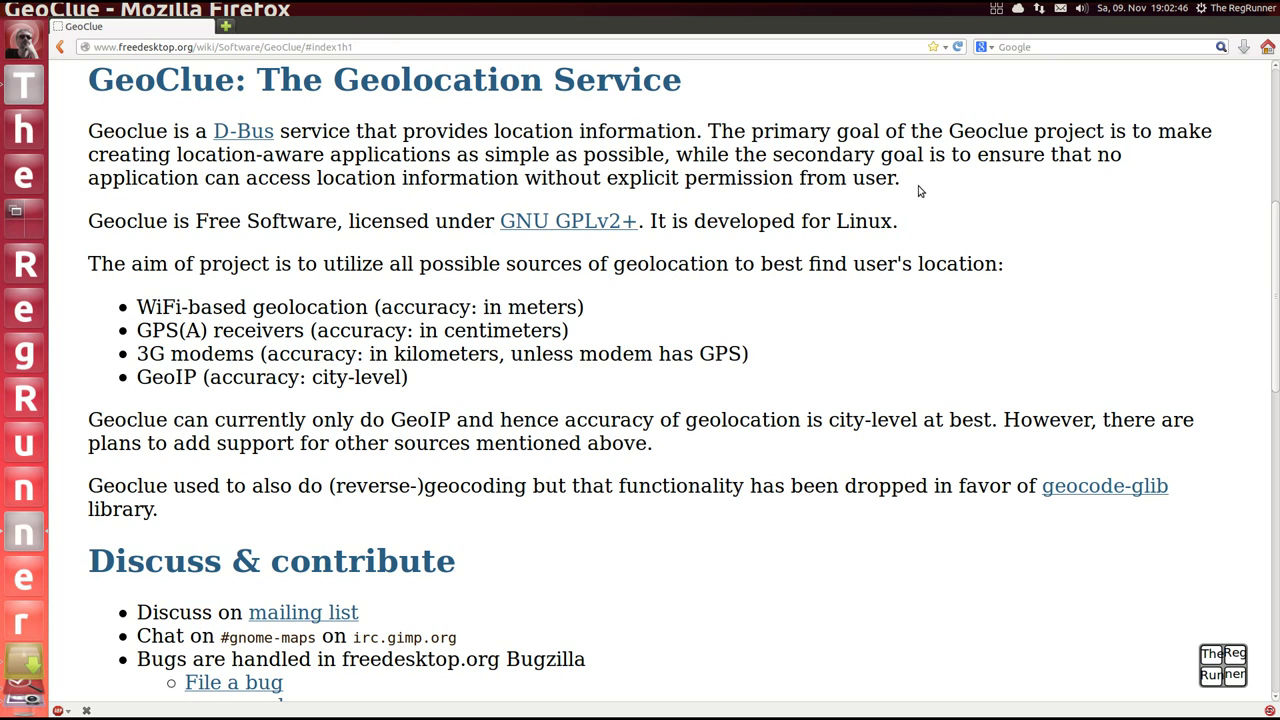
- Highlight the WiFi-based geolocation, GPS(A) receivers and GeoIP entries one after another in the list of geolocation sources
{"action": "left_click_drag", "start_coordinate": [138, 330], "coordinate": [194, 308]}
{"action": "left_click", "coordinate": [143, 305]}
{"action": "left_click", "coordinate": [295, 300]}
{"action": "left_click_drag", "start_coordinate": [577, 307], "coordinate": [137, 310]}
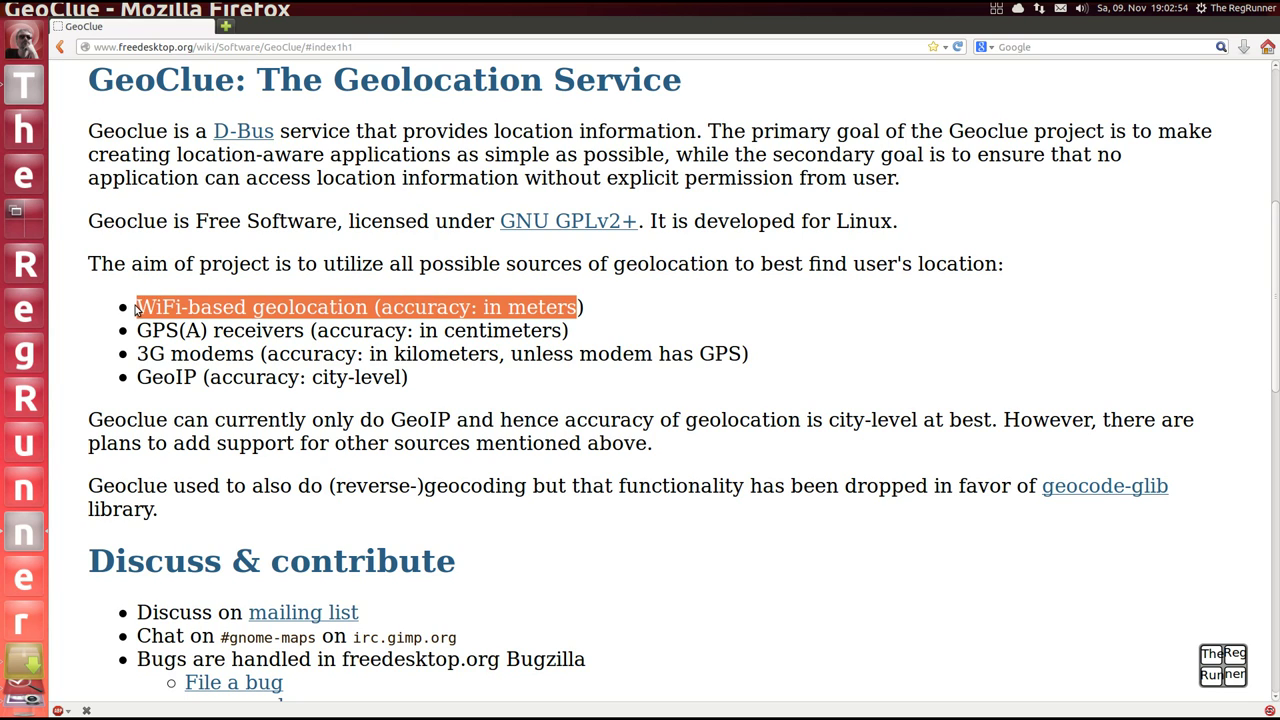
{"action": "left_click", "coordinate": [406, 296]}
{"action": "left_click_drag", "start_coordinate": [560, 331], "coordinate": [141, 338]}
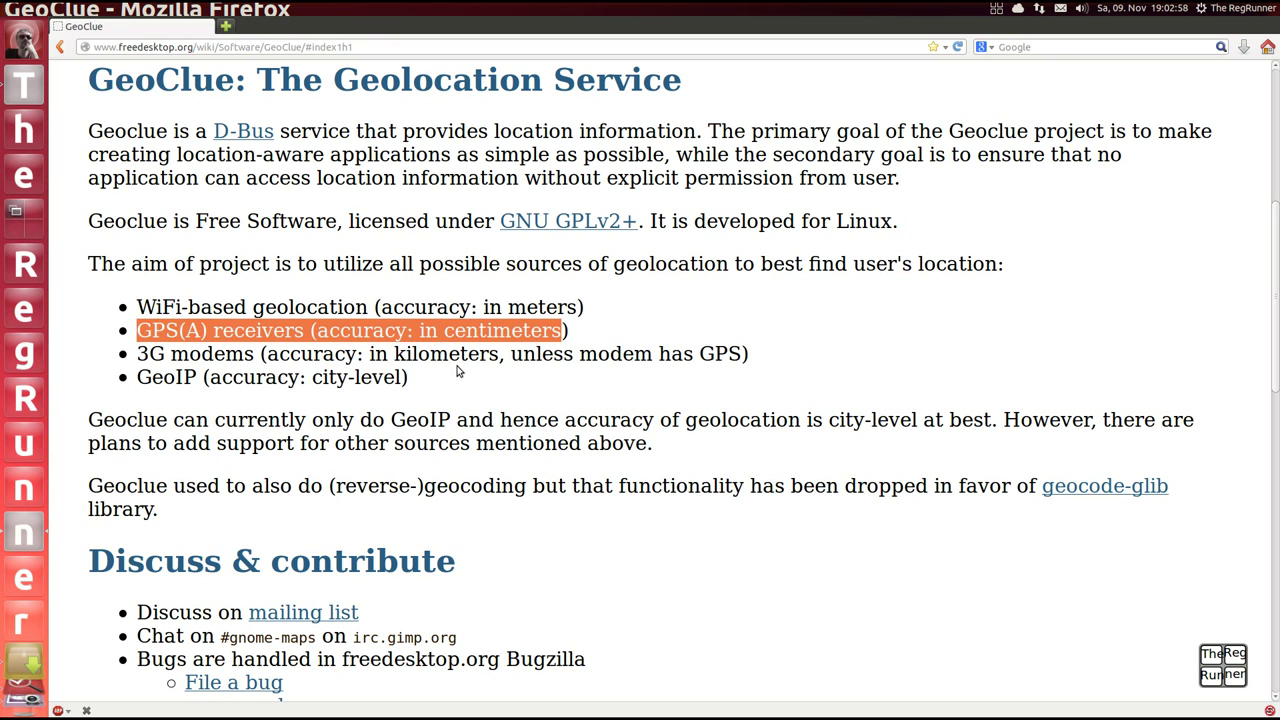
{"action": "left_click", "coordinate": [588, 332]}
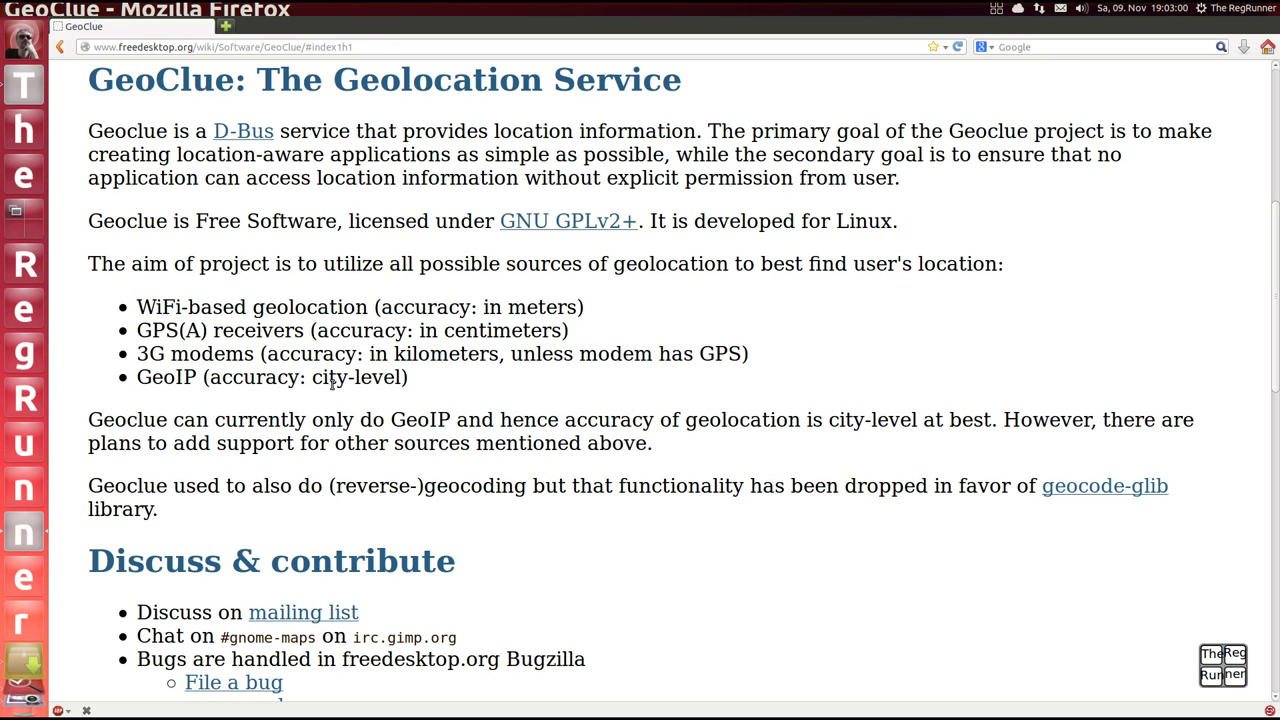
{"action": "left_click_drag", "start_coordinate": [138, 377], "coordinate": [414, 381]}
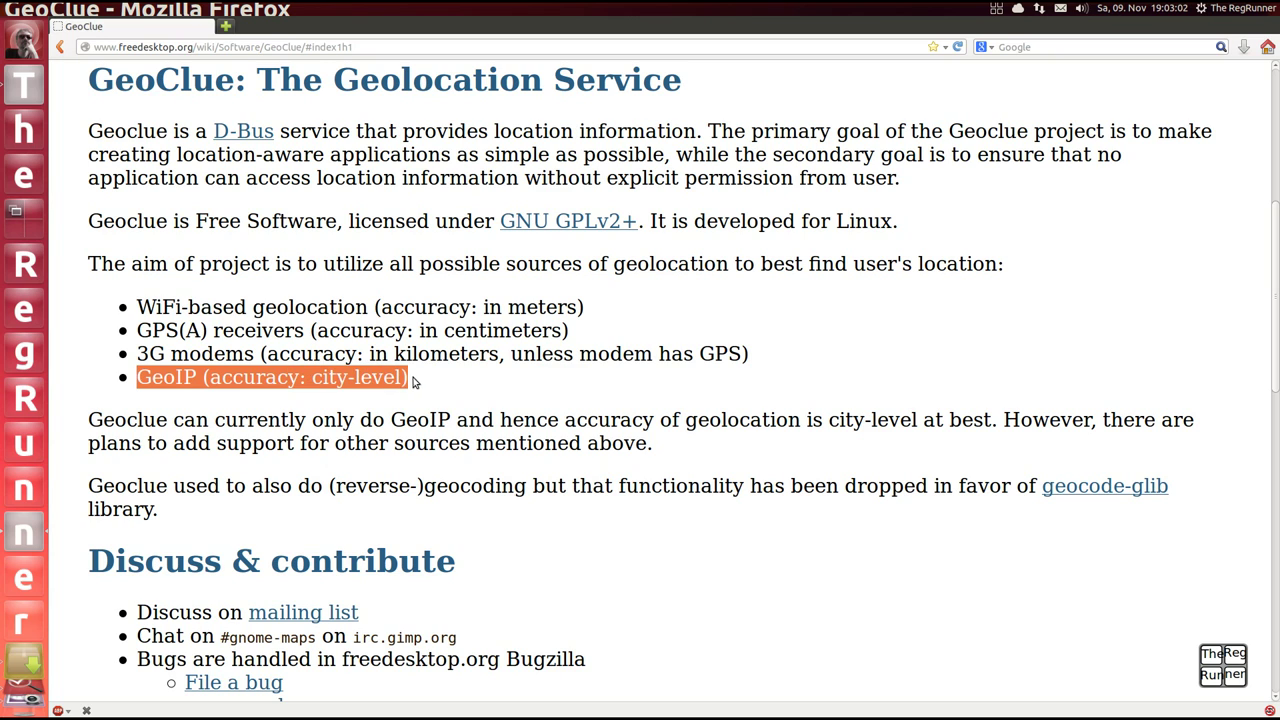
{"action": "left_click", "coordinate": [465, 386]}
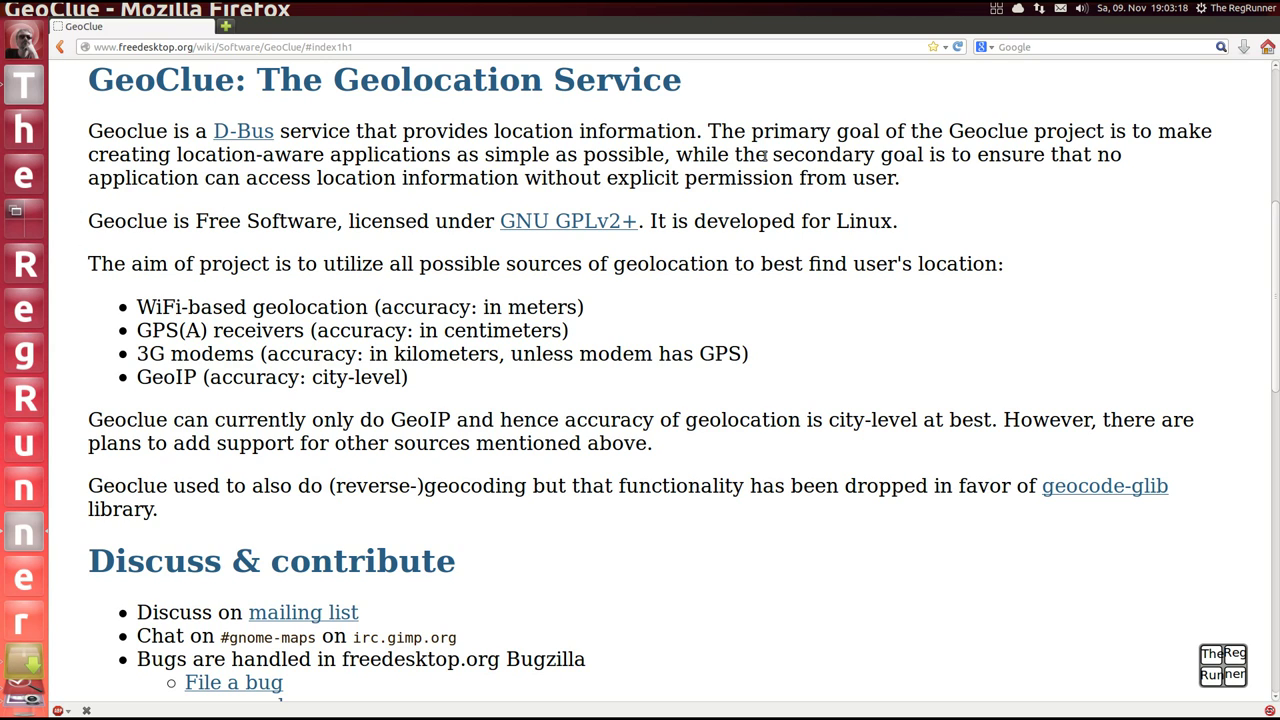
- Highlight the passage on the secondary goal and its wording about explicit permission from the user, and clear the selection
{"action": "left_click_drag", "start_coordinate": [678, 155], "coordinate": [899, 184]}
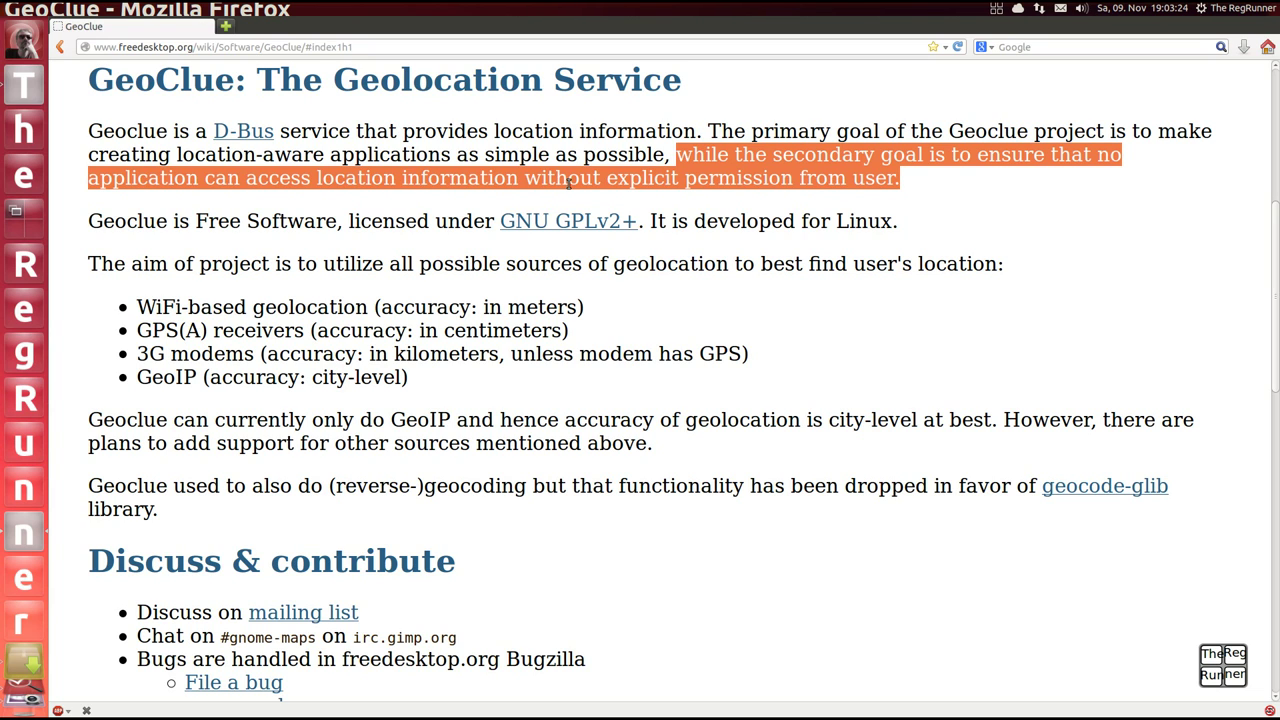
{"action": "left_click", "coordinate": [909, 184]}
{"action": "left_click_drag", "start_coordinate": [679, 154], "coordinate": [918, 202]}
{"action": "left_click", "coordinate": [648, 182]}
{"action": "left_click_drag", "start_coordinate": [606, 177], "coordinate": [912, 188]}
{"action": "left_click", "coordinate": [918, 186]}
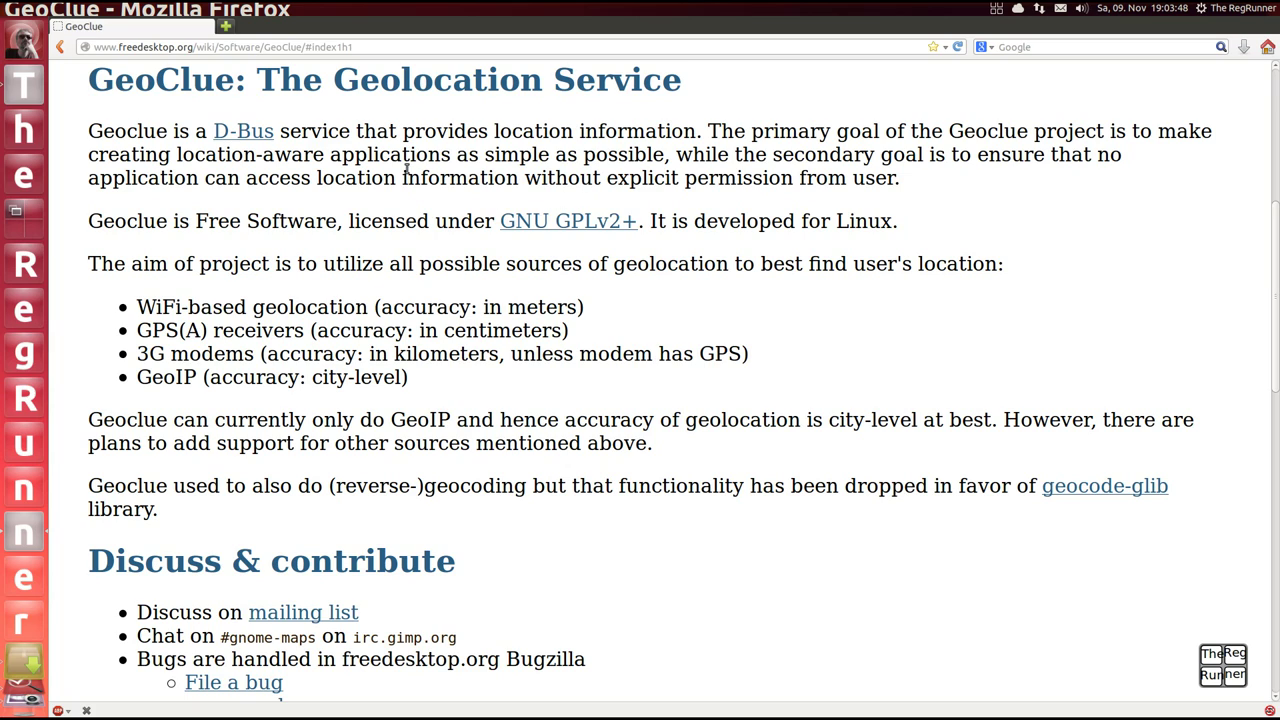
- Switch to the GeoClue Launchpad page and highlight the sentence about the goal of the project
{"action": "left_click", "coordinate": [16, 211]}
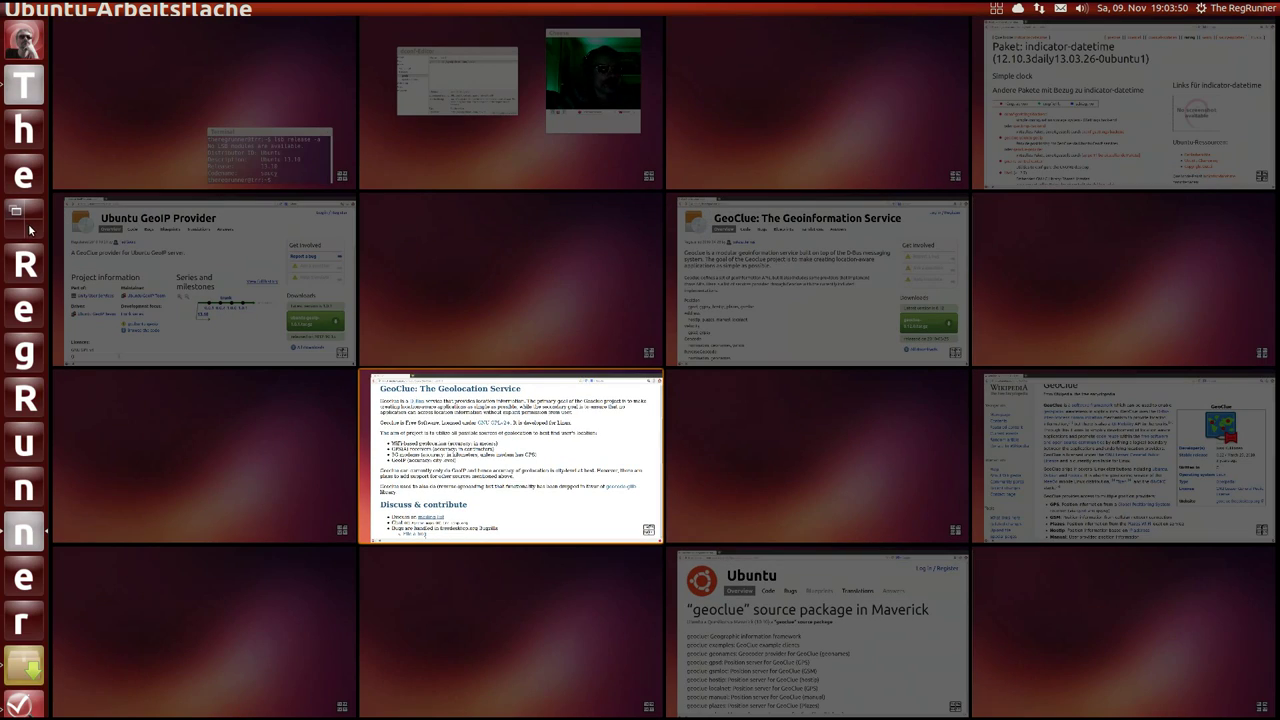
{"action": "left_click", "coordinate": [814, 317]}
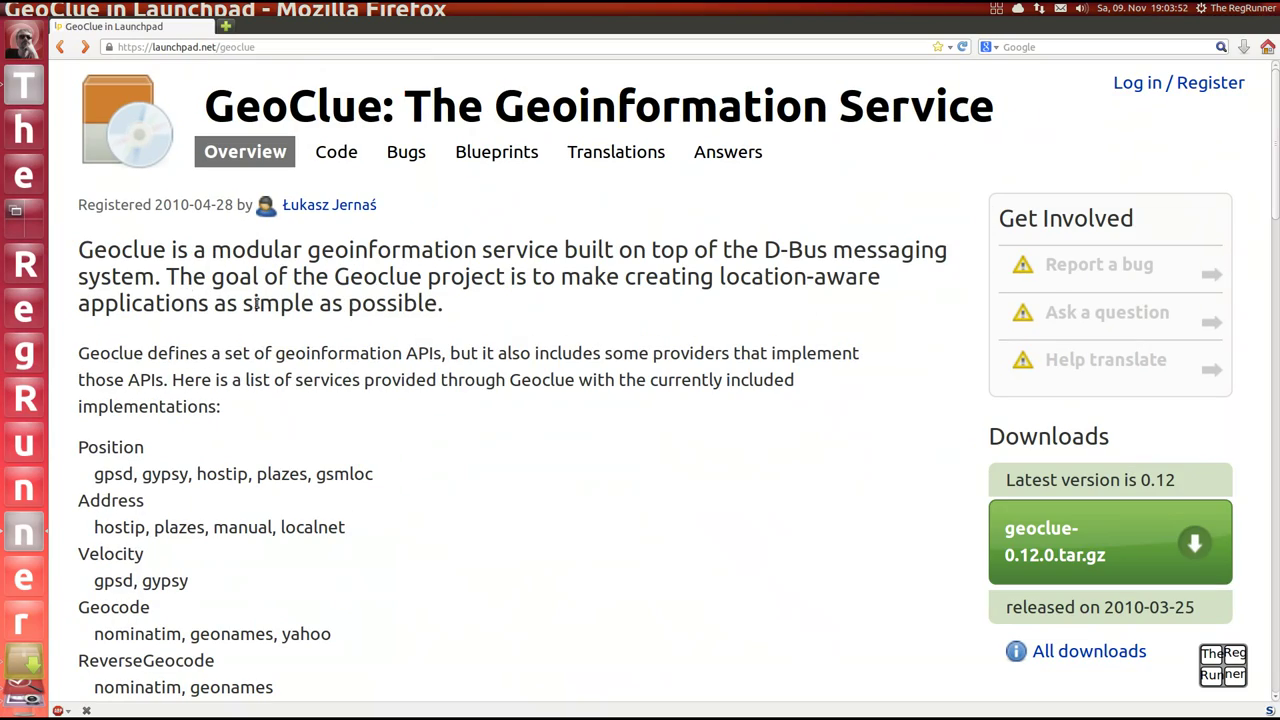
{"action": "left_click_drag", "start_coordinate": [170, 276], "coordinate": [437, 304]}
{"action": "left_click", "coordinate": [590, 312]}
{"action": "left_click_drag", "start_coordinate": [720, 272], "coordinate": [166, 276]}
{"action": "left_click", "coordinate": [478, 312]}
{"action": "left_click", "coordinate": [475, 306]}
- Switch to the Wikipedia article on GeoClue, highlight the page address, and clear the selection
{"action": "key", "text": "super+s"}
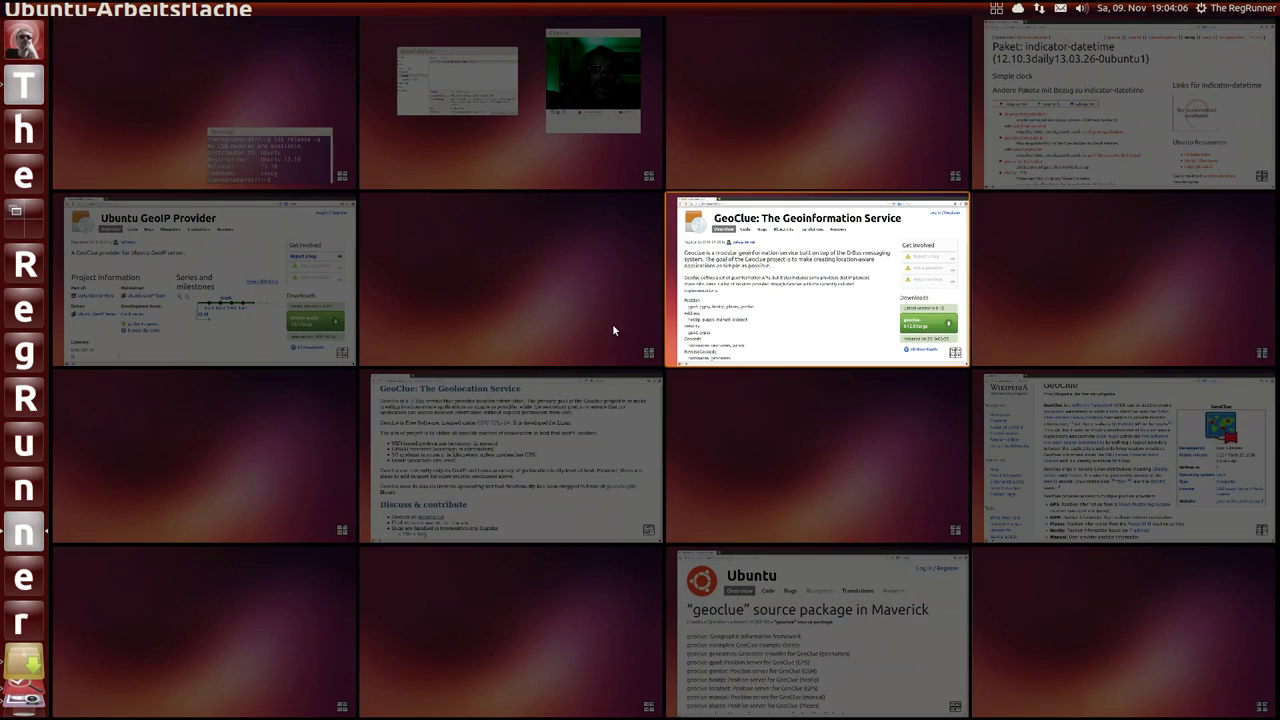
{"action": "left_click", "coordinate": [1026, 483]}
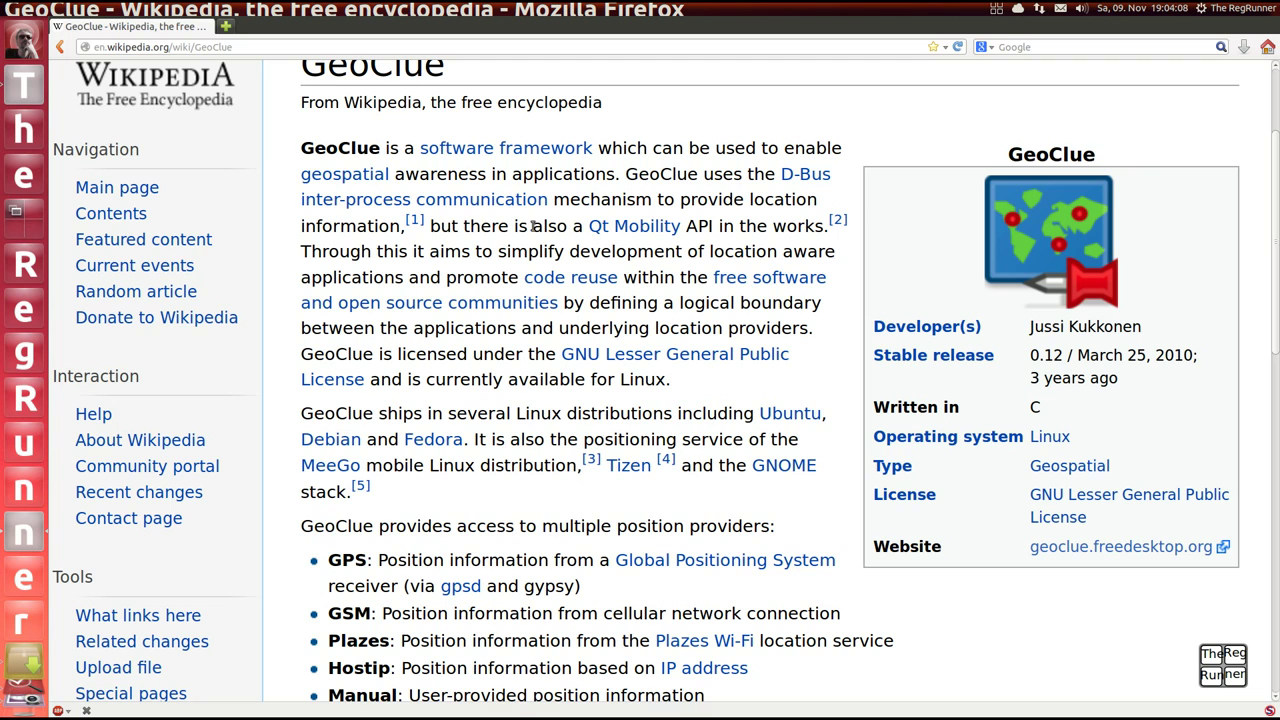
{"action": "left_click", "coordinate": [70, 47]}
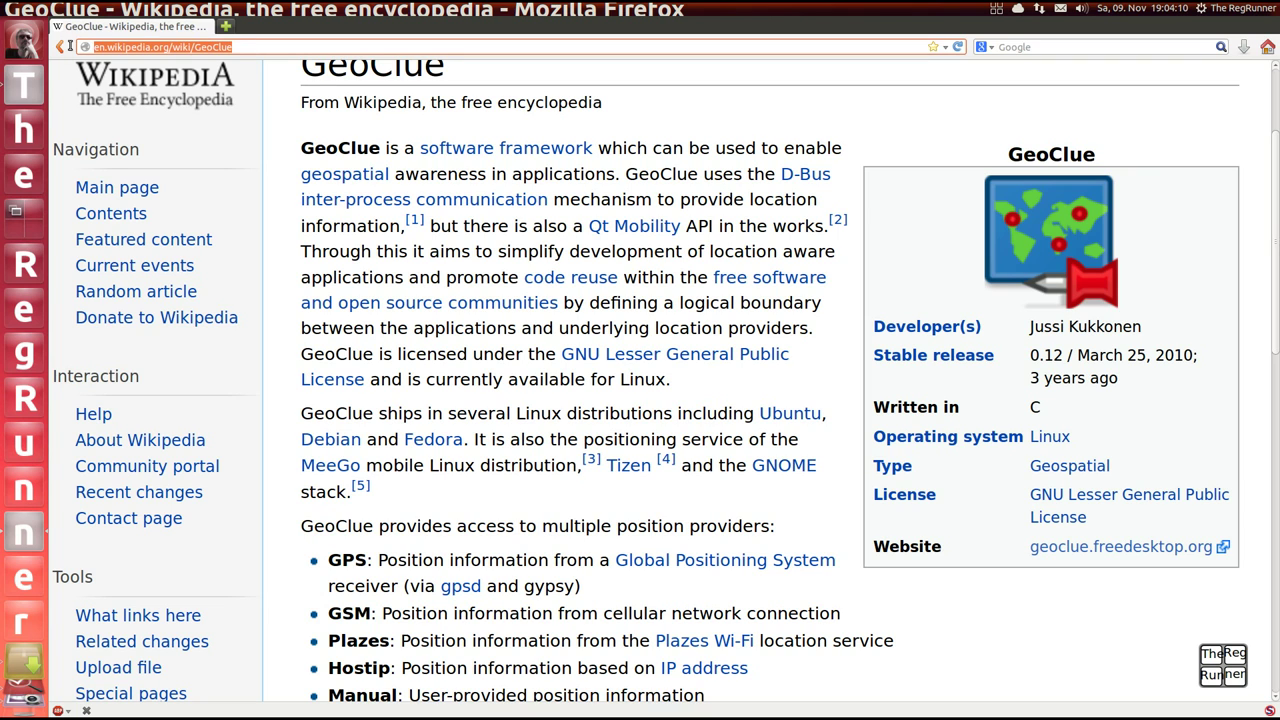
{"action": "left_click", "coordinate": [276, 46]}
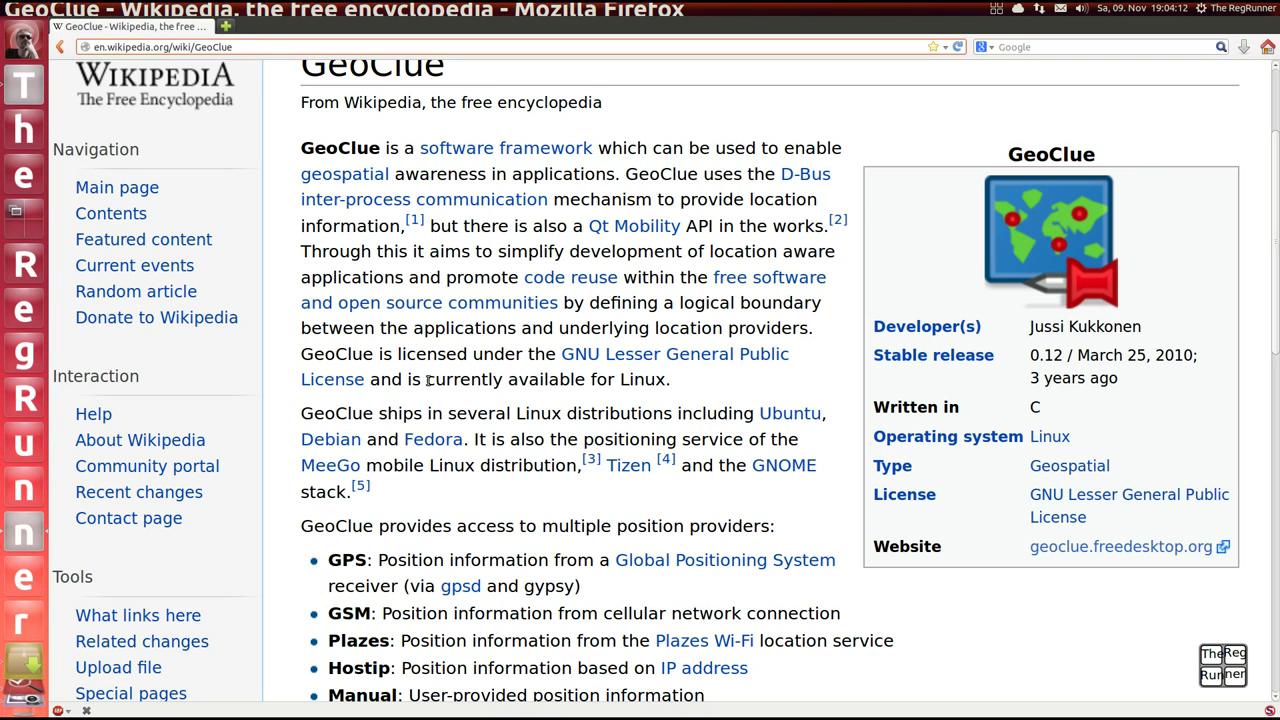
- Highlight the article's sentence on Linux distributions shipping GeoClue and the GPS entry among the position providers
{"action": "scroll", "coordinate": [276, 362], "scroll_direction": "down", "scroll_amount": 4}
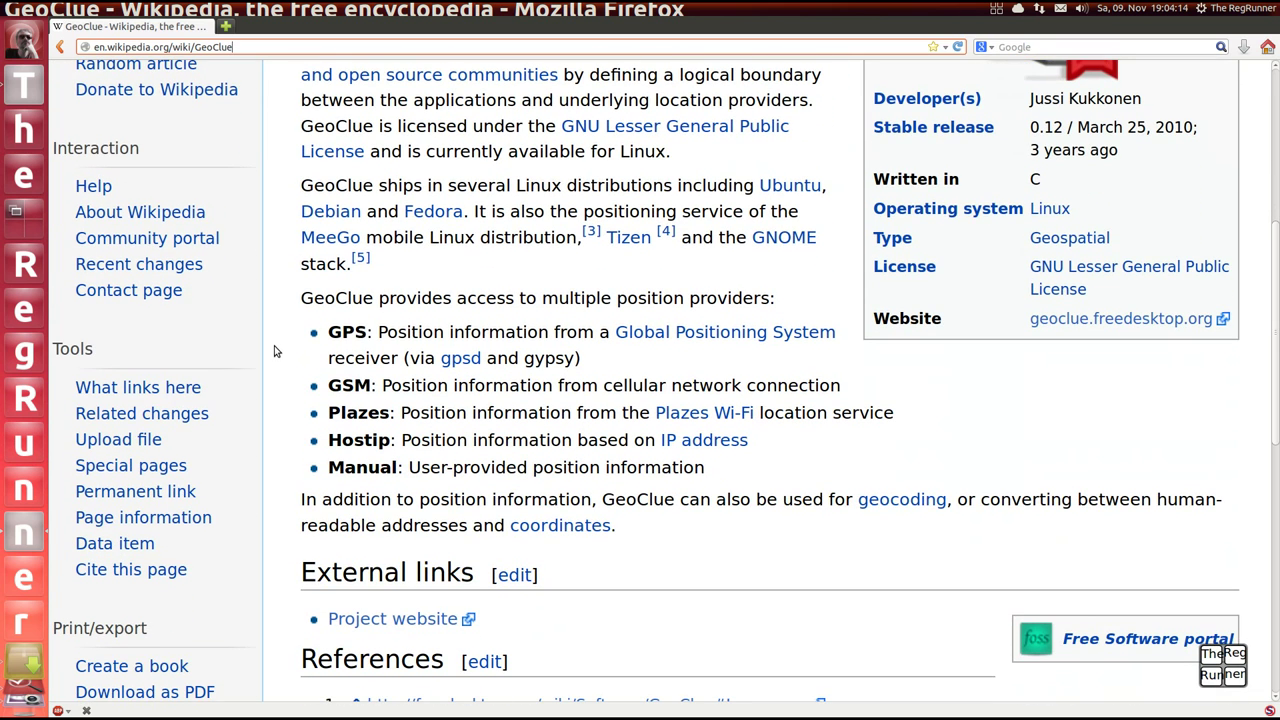
{"action": "left_click_drag", "start_coordinate": [302, 182], "coordinate": [465, 216]}
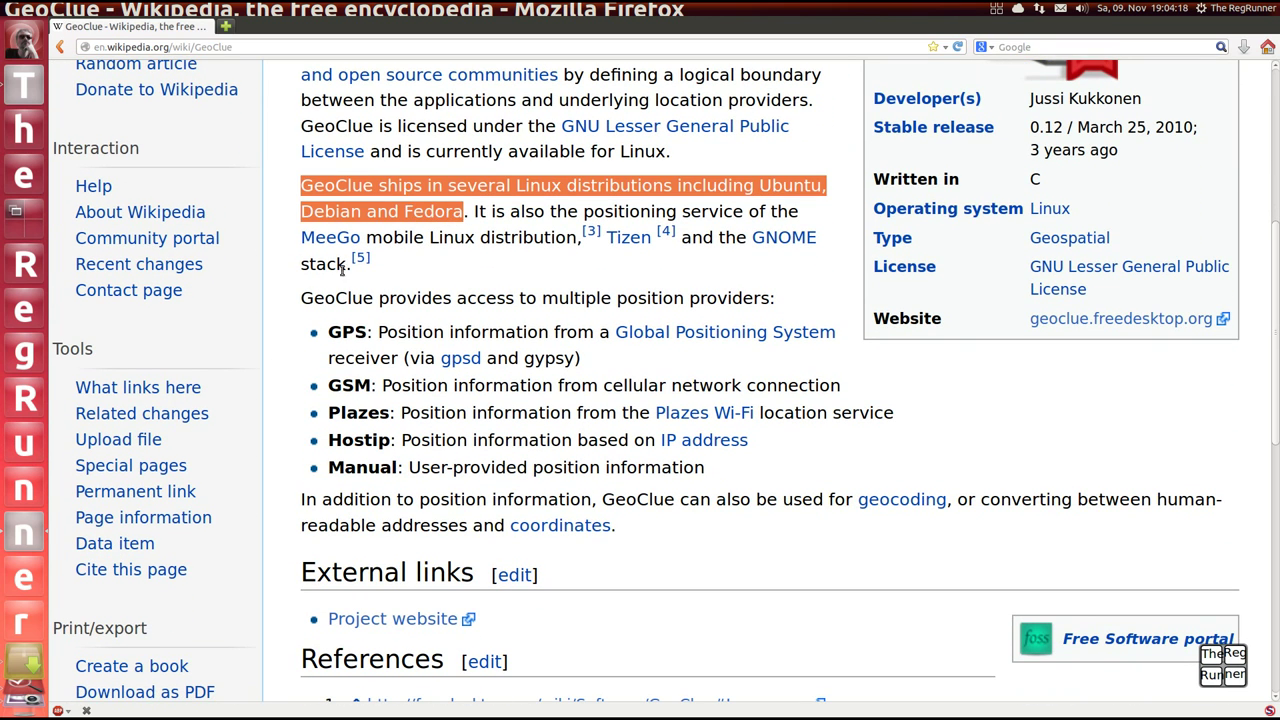
{"action": "left_click", "coordinate": [264, 268]}
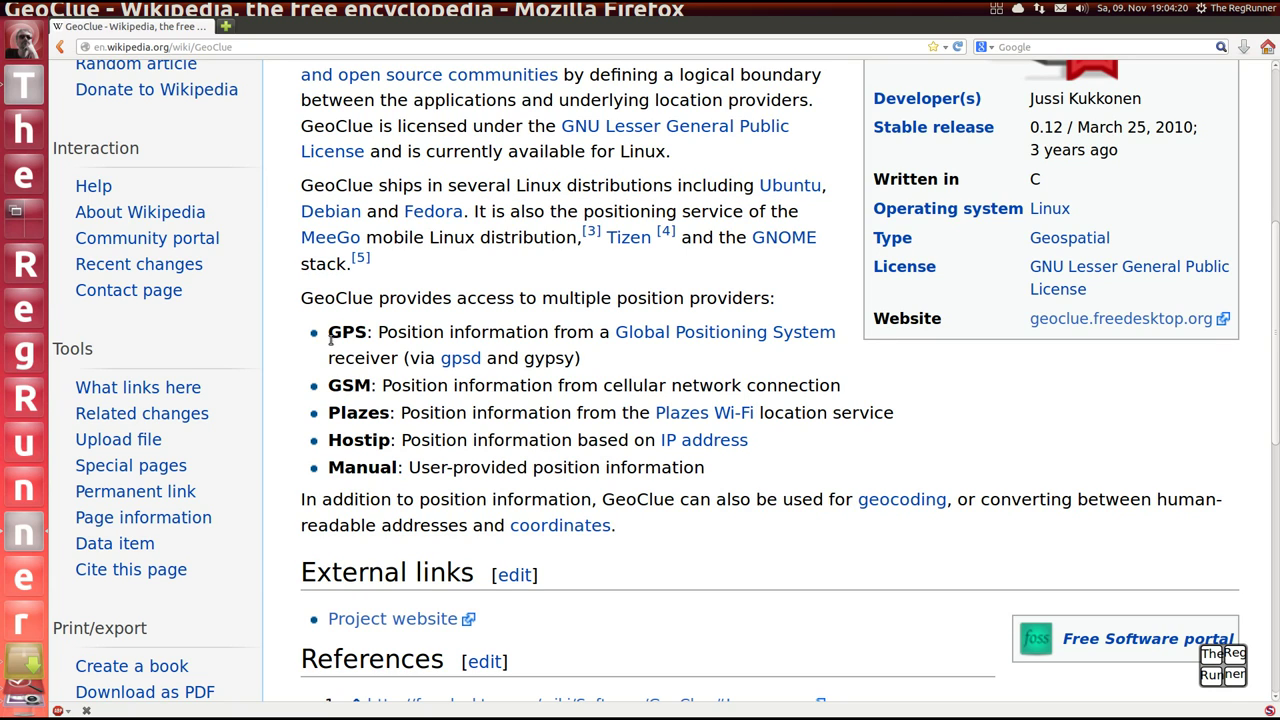
{"action": "left_click_drag", "start_coordinate": [329, 332], "coordinate": [605, 335]}
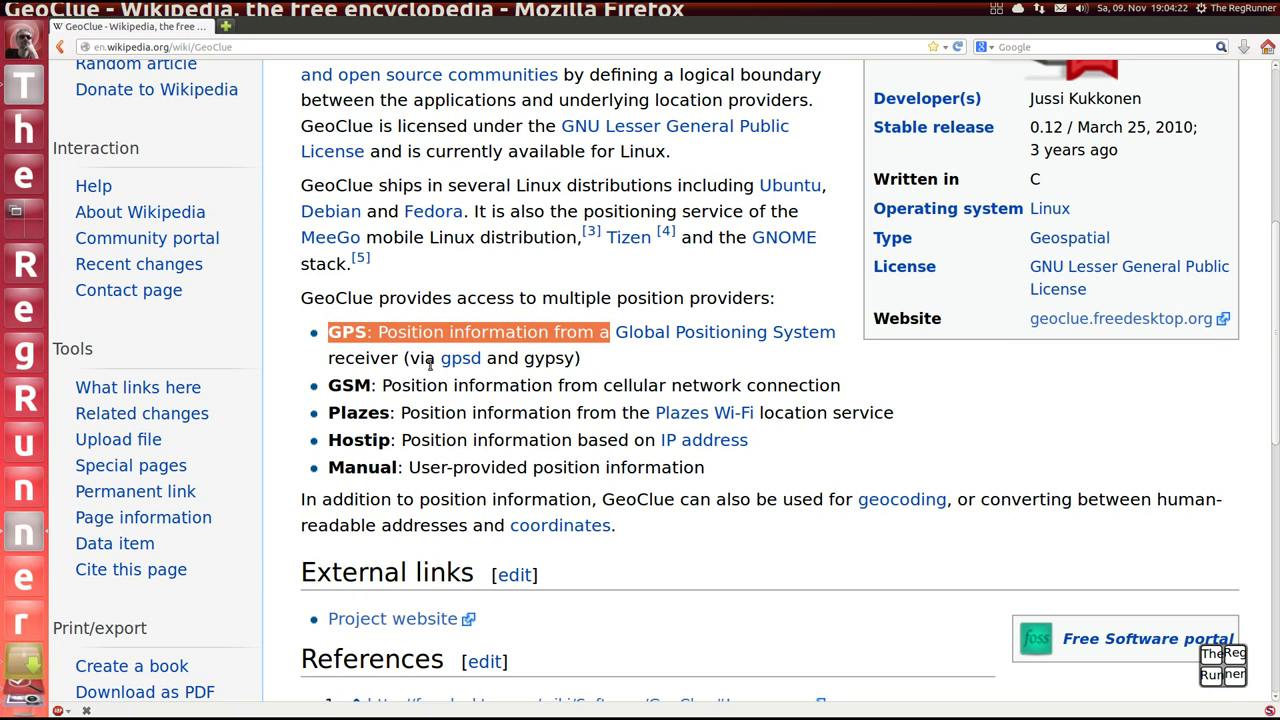
{"action": "left_click", "coordinate": [276, 372]}
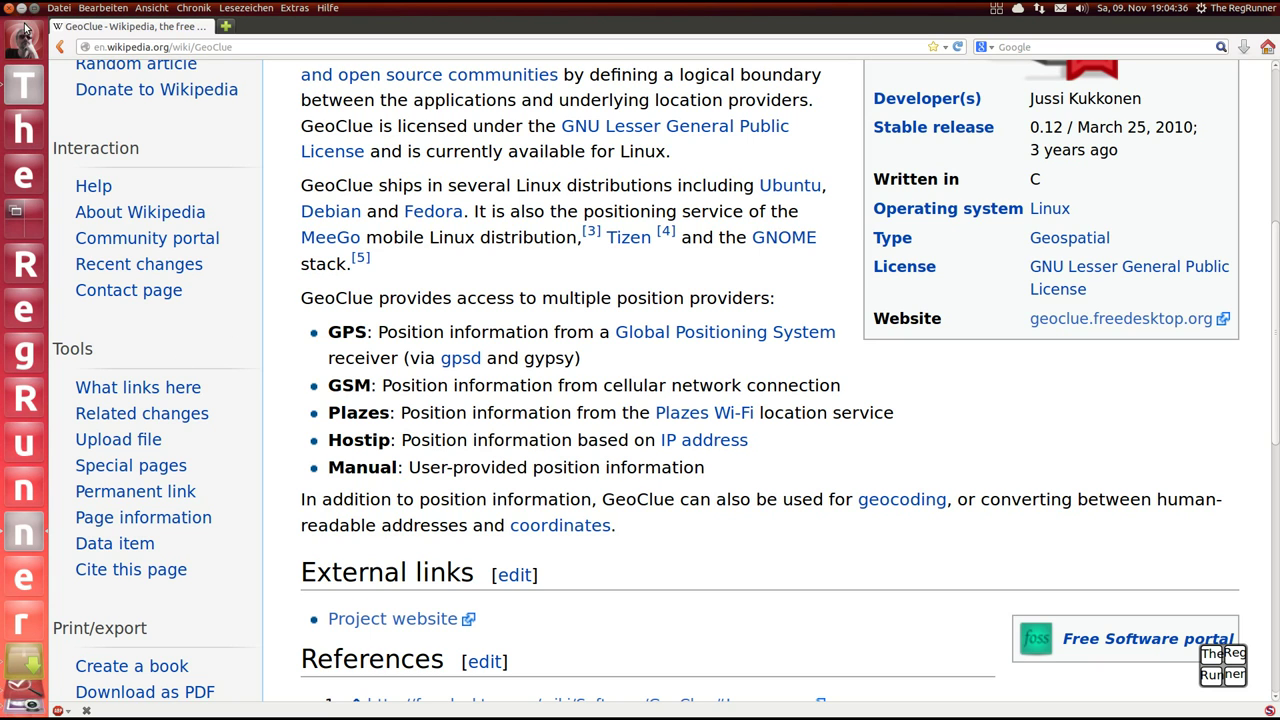
- Return to the second workspace and shift the dconf-Editor and Cheese windows slightly to rearrange them
{"action": "left_click", "coordinate": [14, 218]}
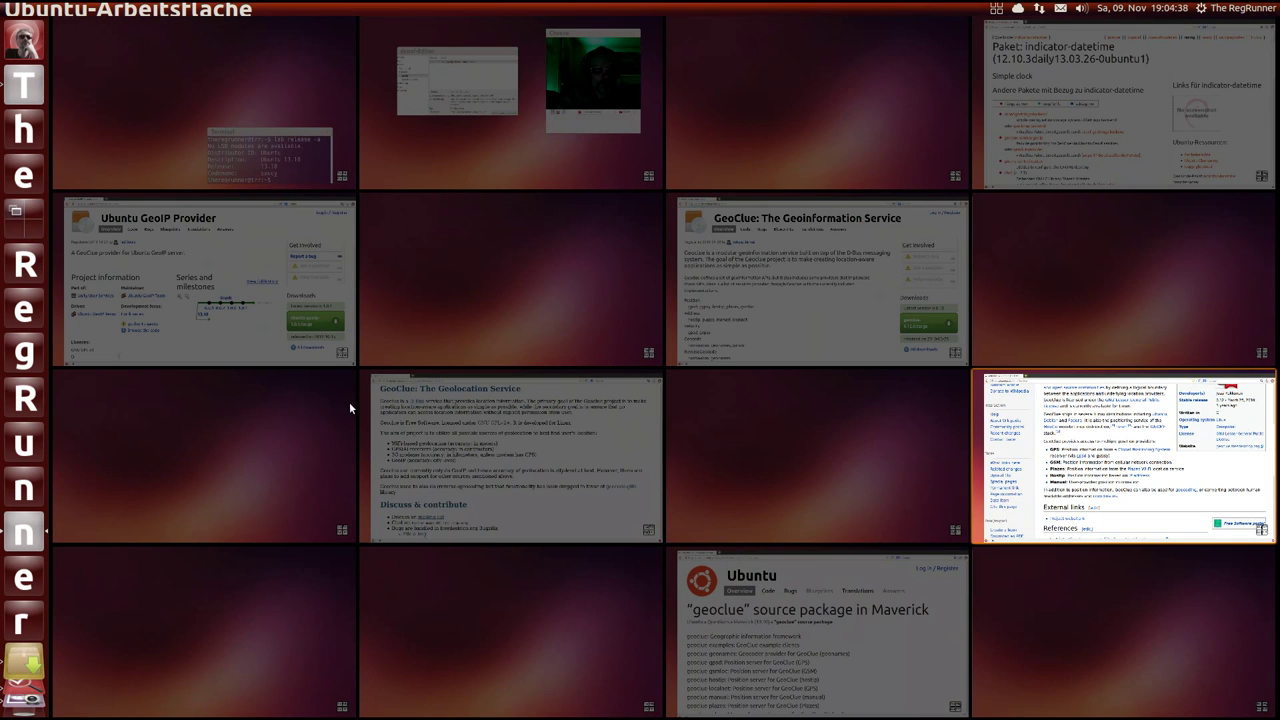
{"action": "left_click", "coordinate": [549, 154]}
{"action": "left_click_drag", "start_coordinate": [534, 143], "coordinate": [504, 145]}
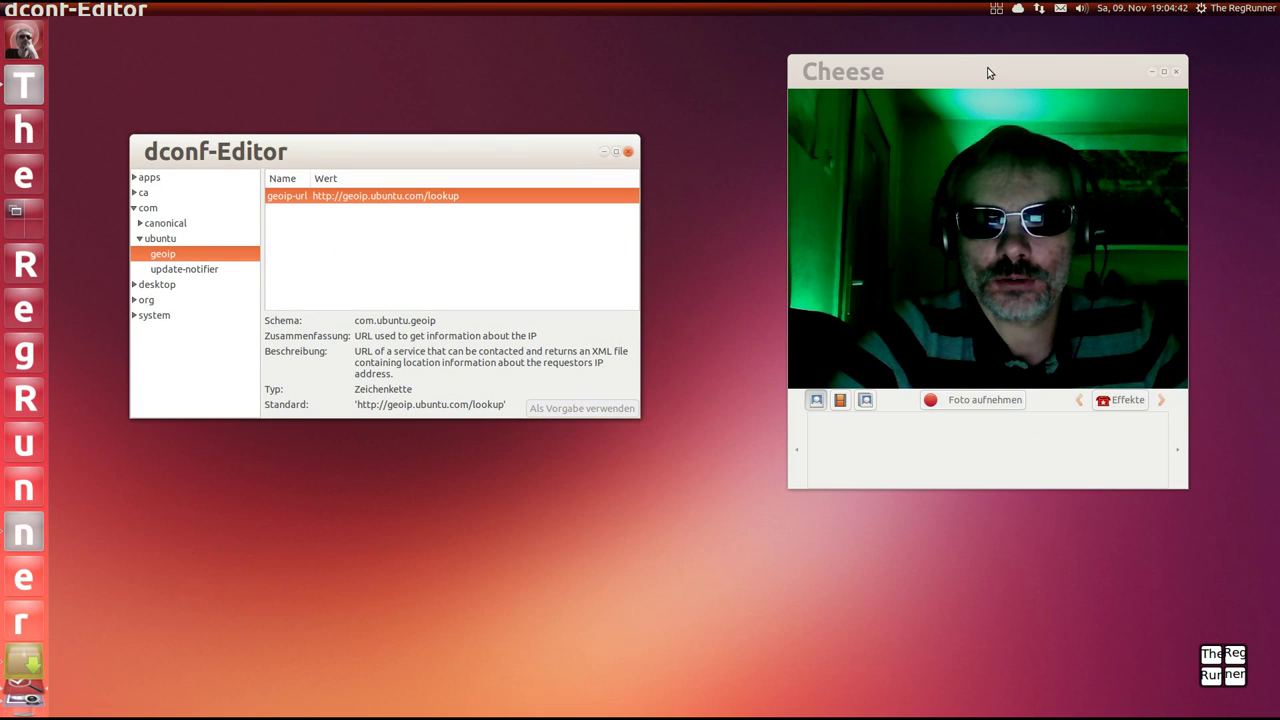
{"action": "left_click_drag", "start_coordinate": [988, 73], "coordinate": [963, 97]}
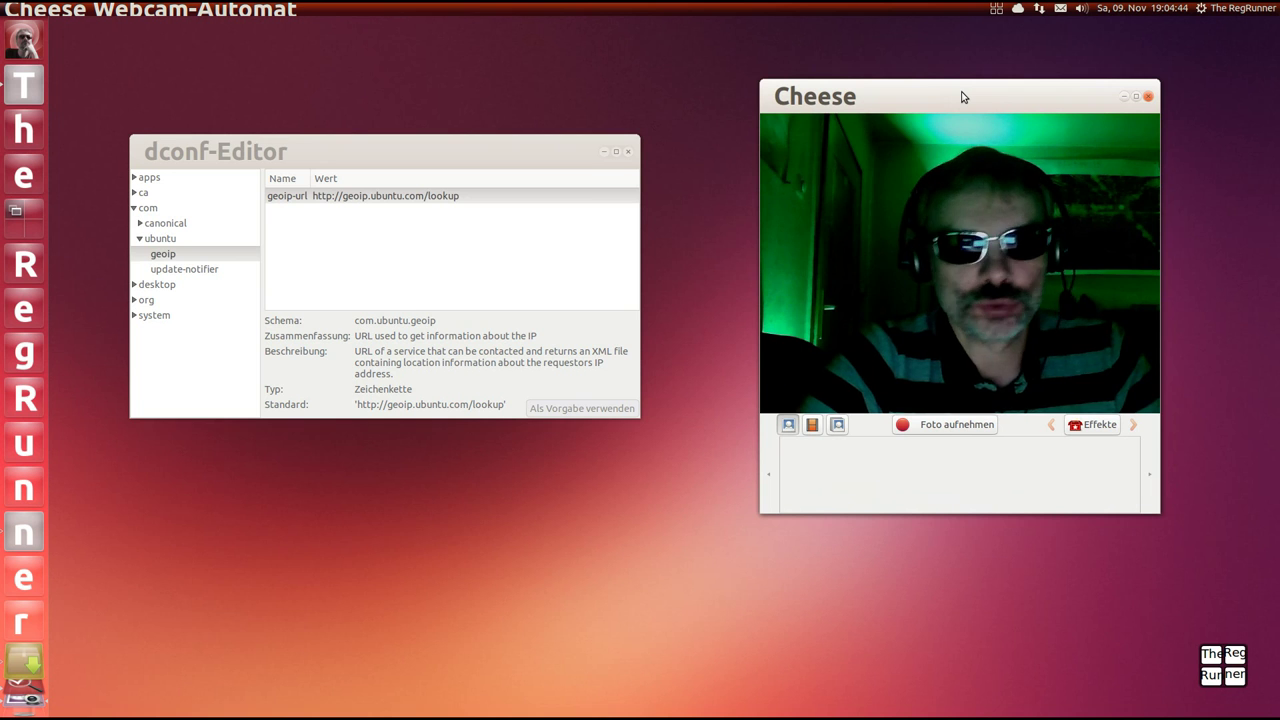
{"action": "left_click_drag", "start_coordinate": [432, 157], "coordinate": [443, 154]}
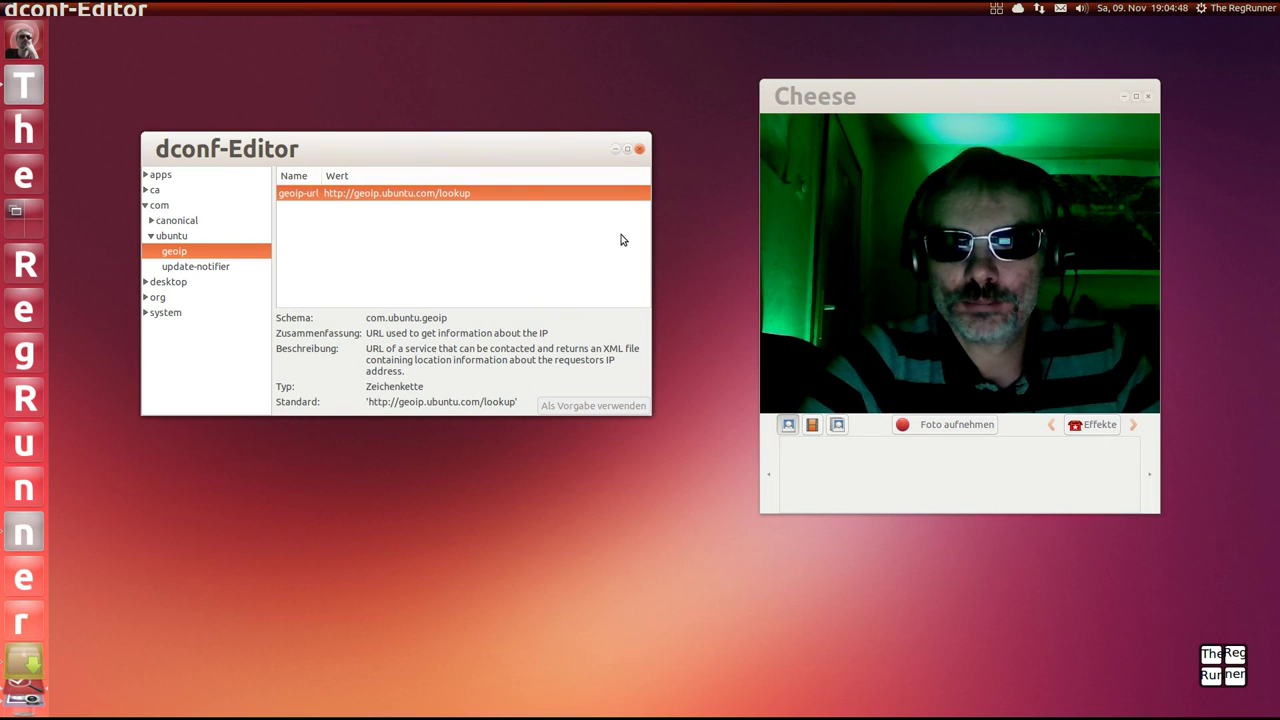
{"action": "mouse_move", "coordinate": [948, 98]}
{"action": "left_mouse_down"}
{"action": "mouse_move", "coordinate": [918, 100]}
{"action": "mouse_move", "coordinate": [938, 86]}
{"action": "left_mouse_up"}
{"action": "left_click_drag", "start_coordinate": [448, 148], "coordinate": [458, 134]}
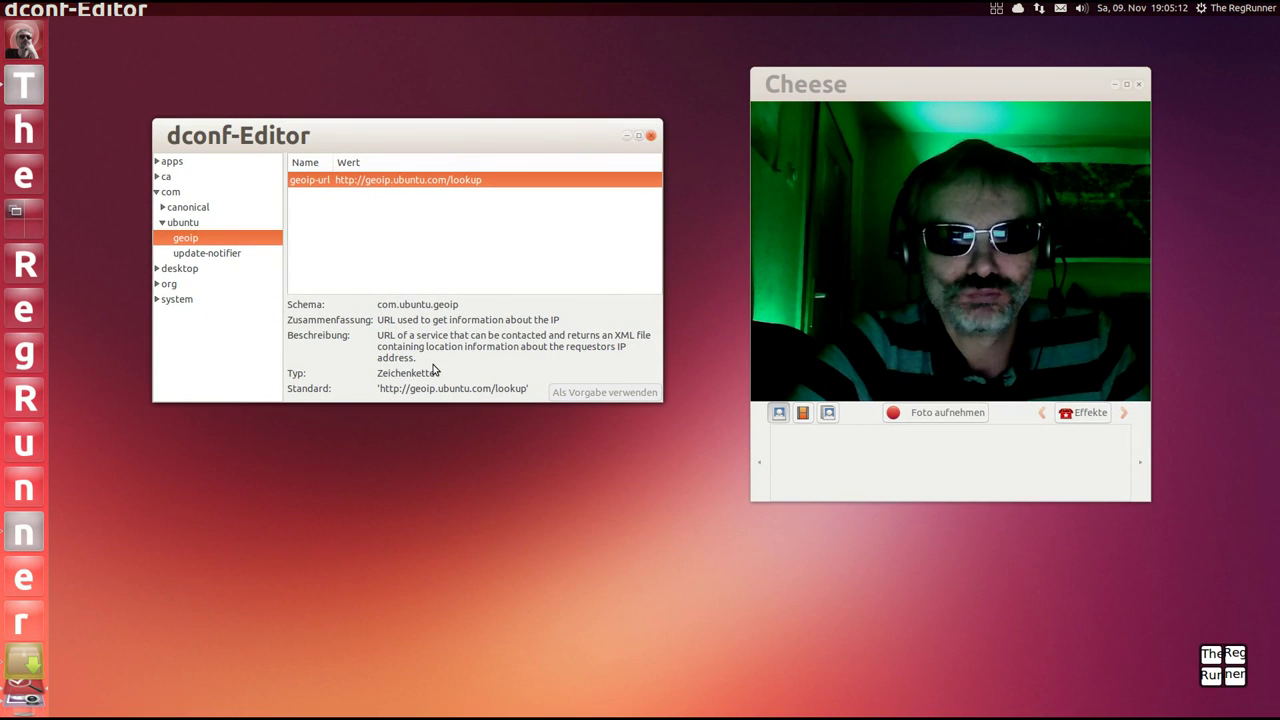
- Switch from the dconf-Editor workspace to the first workspace and move the Terminal window showing the Ubuntu release to the middle of the desktop
{"action": "left_click_drag", "start_coordinate": [426, 135], "coordinate": [426, 131]}
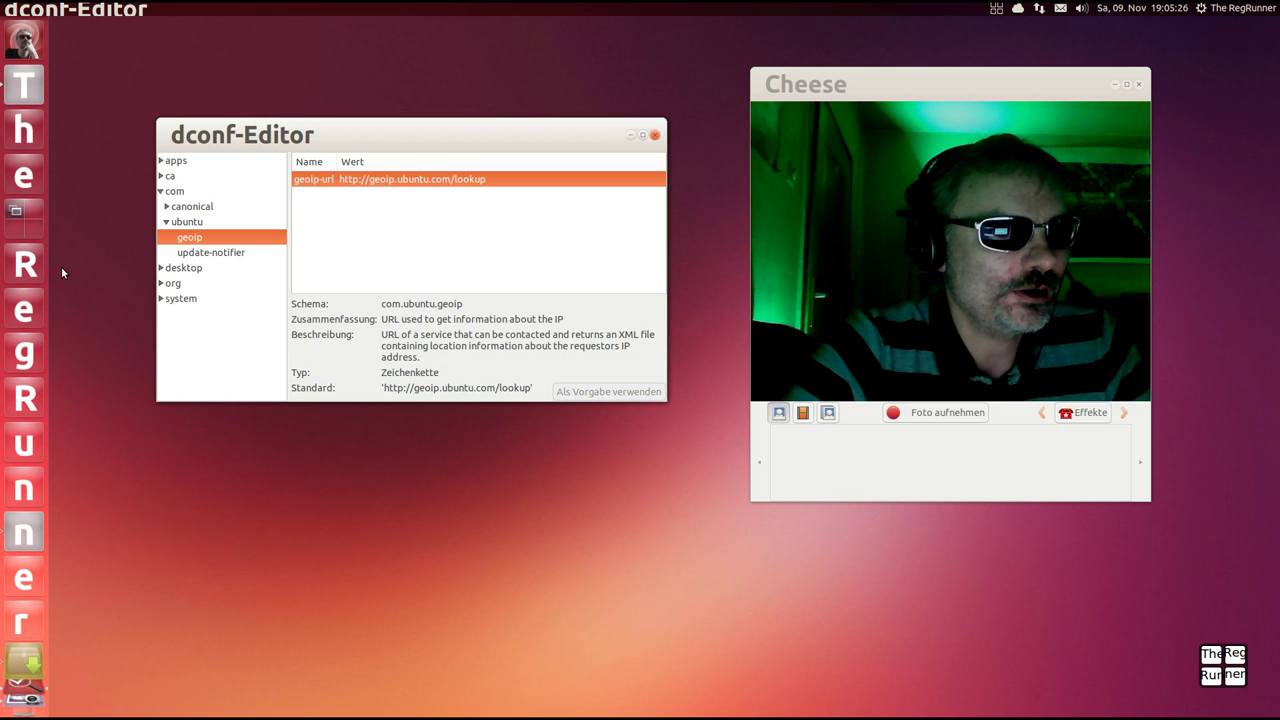
{"action": "left_click", "coordinate": [30, 215]}
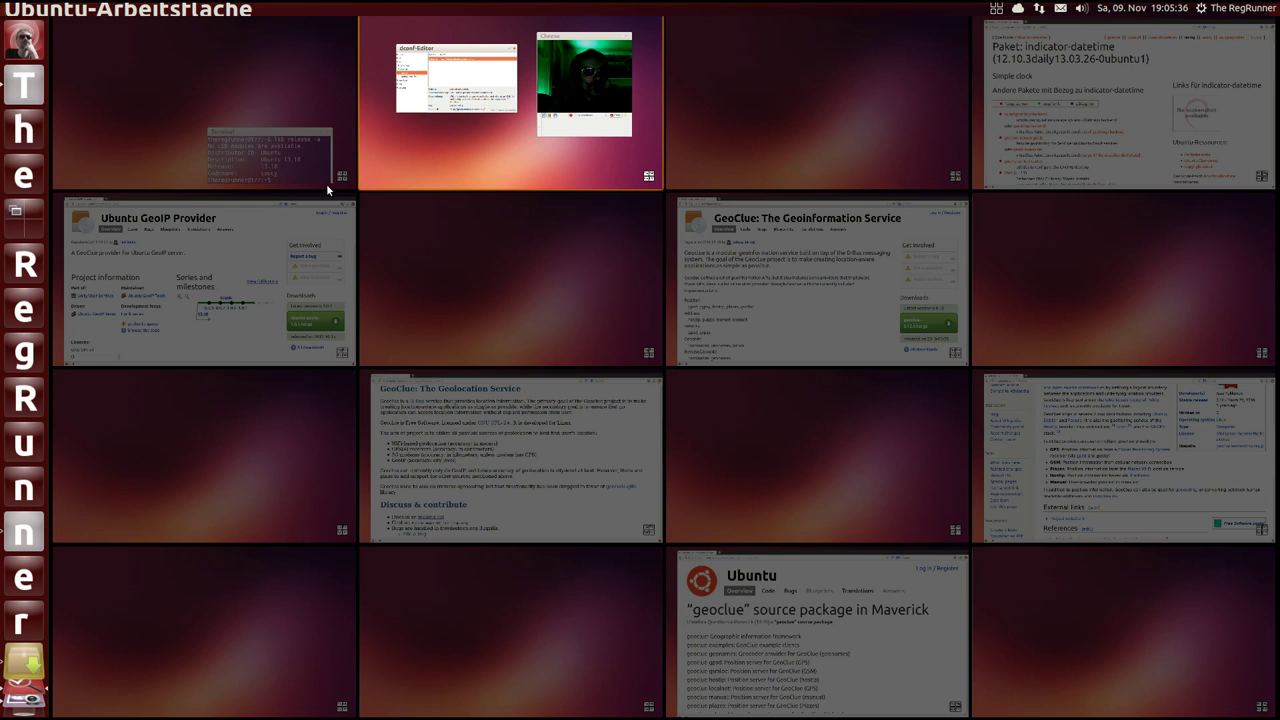
{"action": "left_click", "coordinate": [280, 95]}
{"action": "left_click_drag", "start_coordinate": [908, 477], "coordinate": [592, 212]}
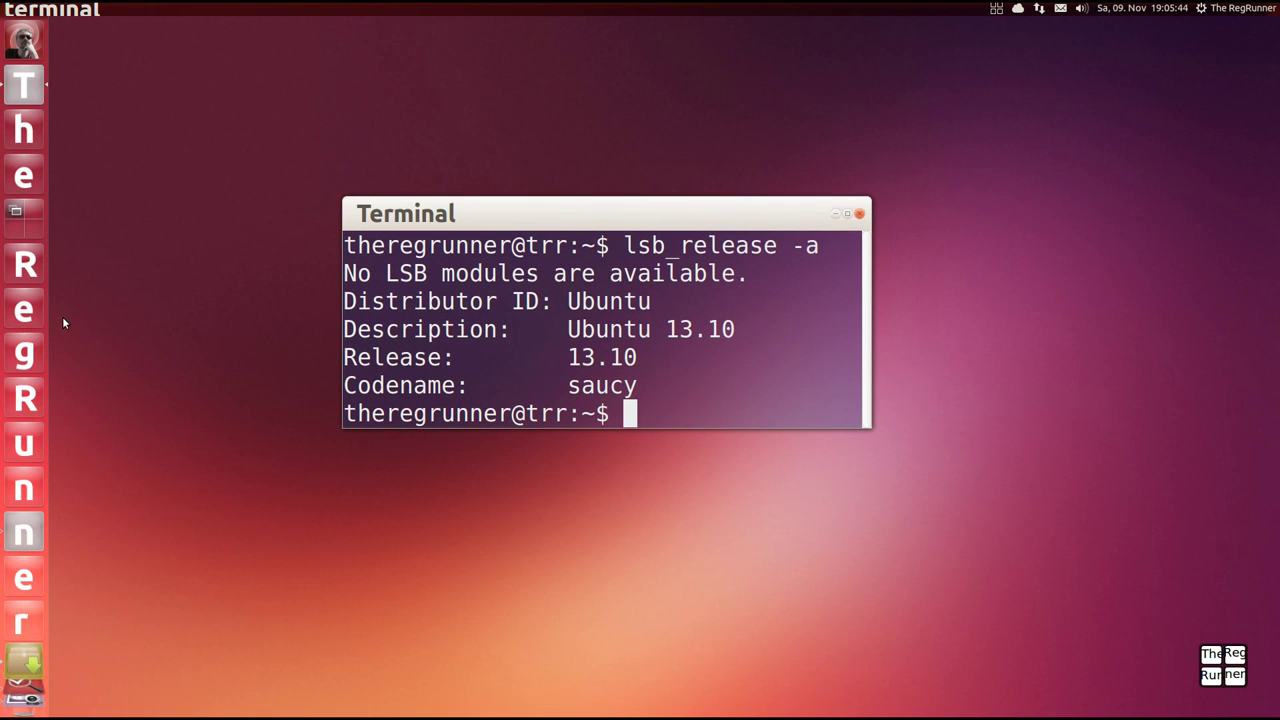
- Bring the Synaptic package manager with its geo package list into view on the first workspace and reposition its window
{"action": "left_click", "coordinate": [21, 216]}
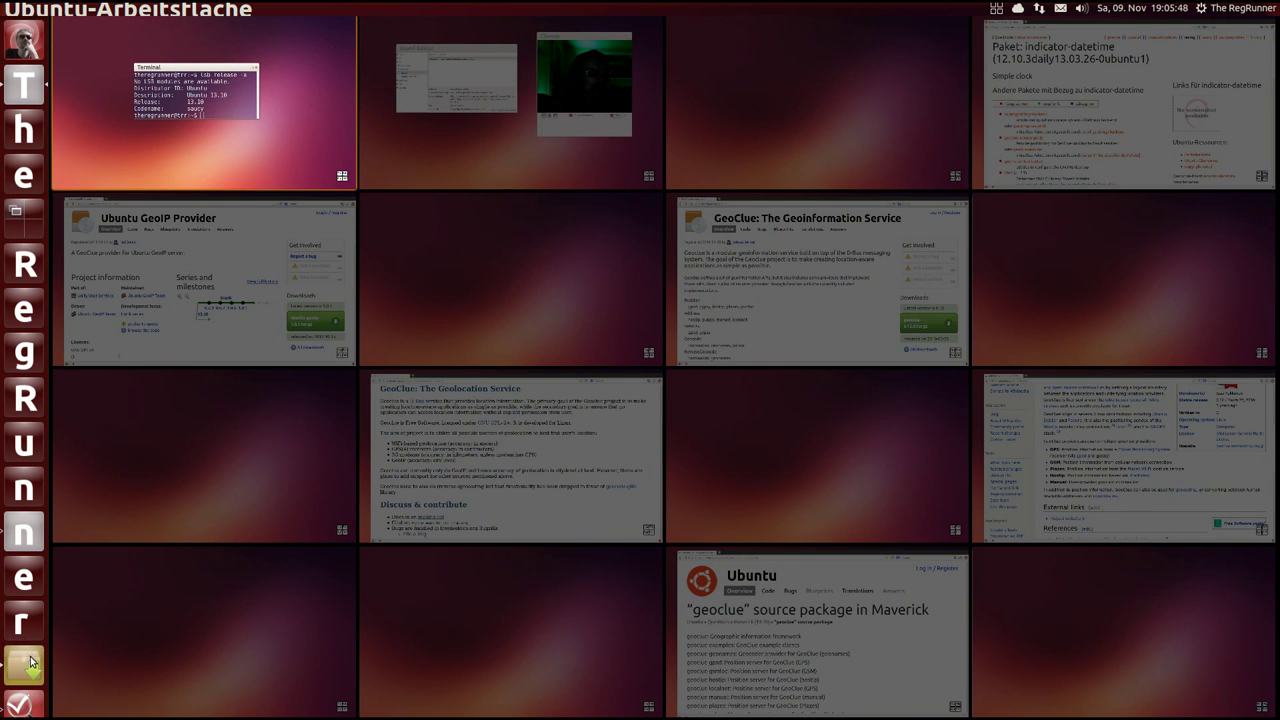
{"action": "left_click", "coordinate": [213, 184]}
{"action": "left_click_drag", "start_coordinate": [423, 62], "coordinate": [441, 104]}
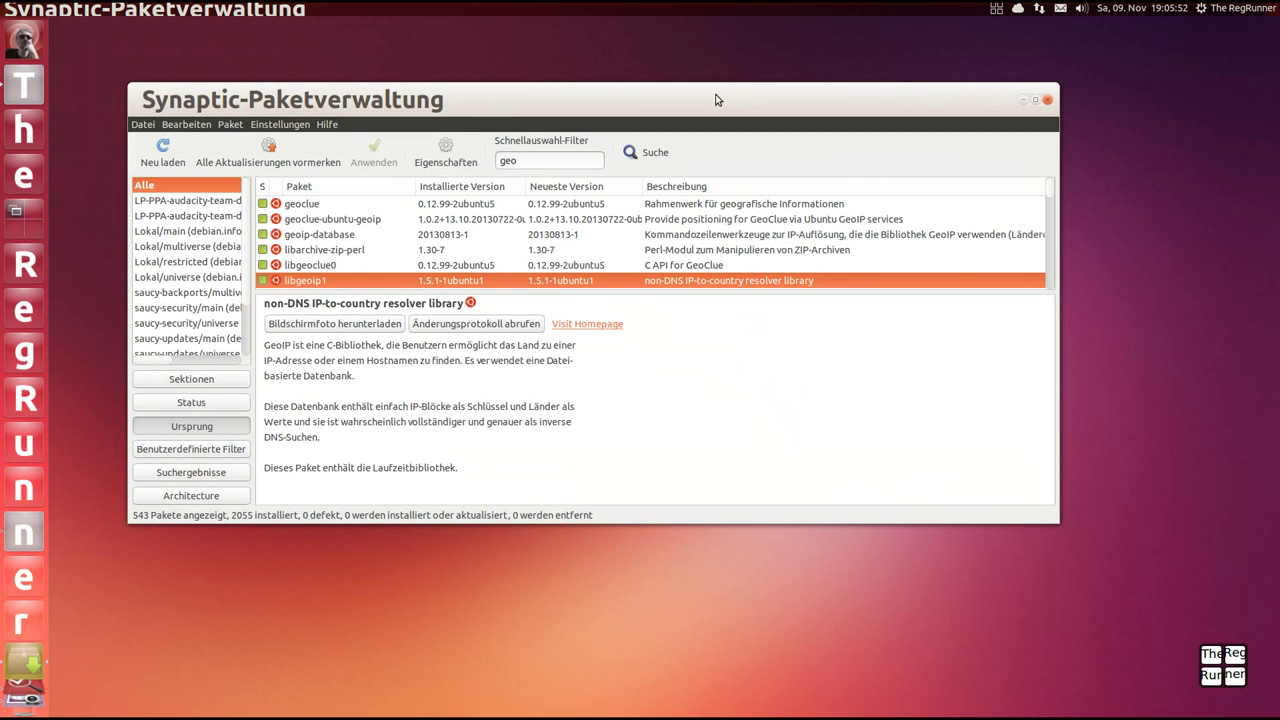
- View the clock's calendar and close it, then shift the Synaptic window slightly
{"action": "left_click", "coordinate": [1126, 10]}
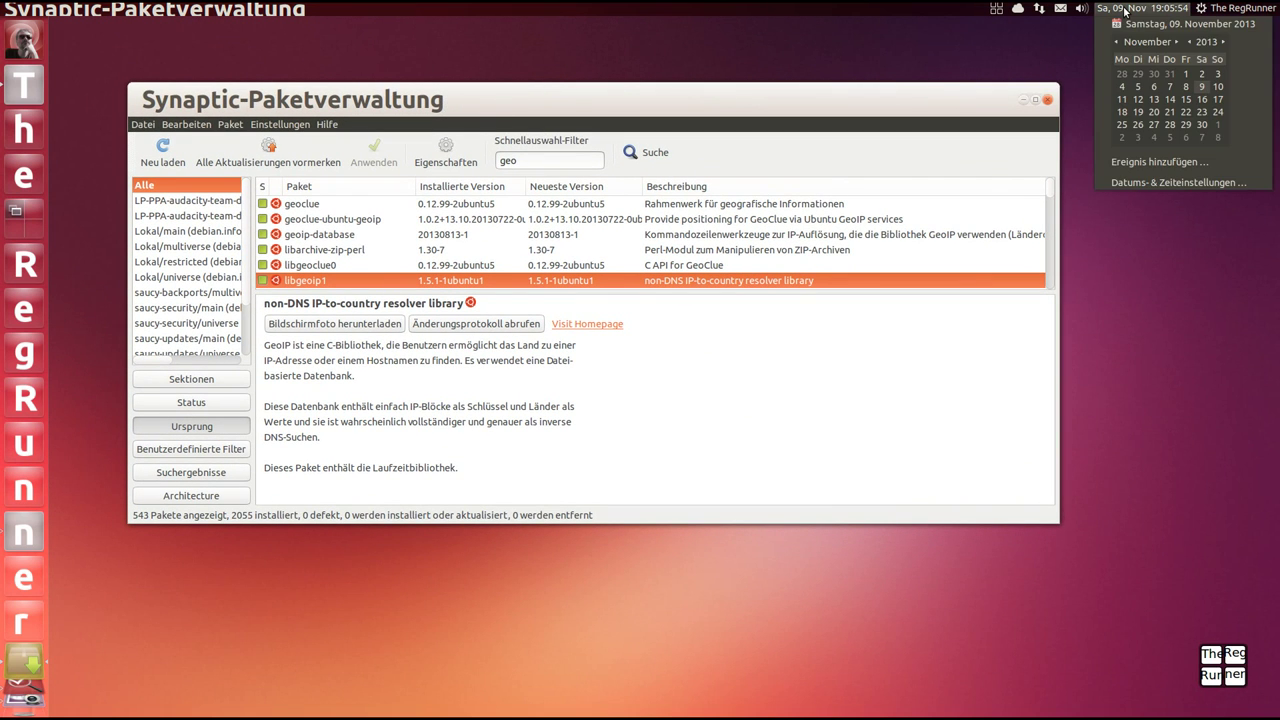
{"action": "left_click", "coordinate": [1126, 10]}
{"action": "left_click_drag", "start_coordinate": [860, 103], "coordinate": [863, 120]}
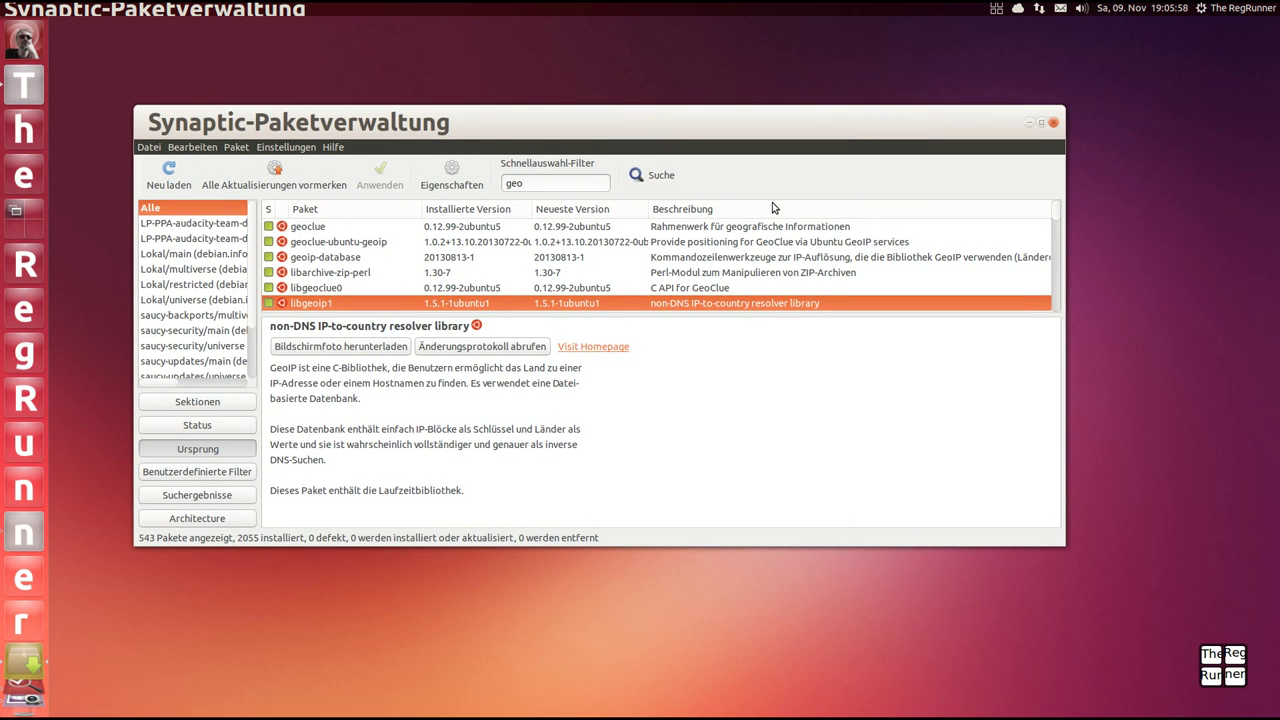
{"action": "left_click_drag", "start_coordinate": [756, 147], "coordinate": [781, 141]}
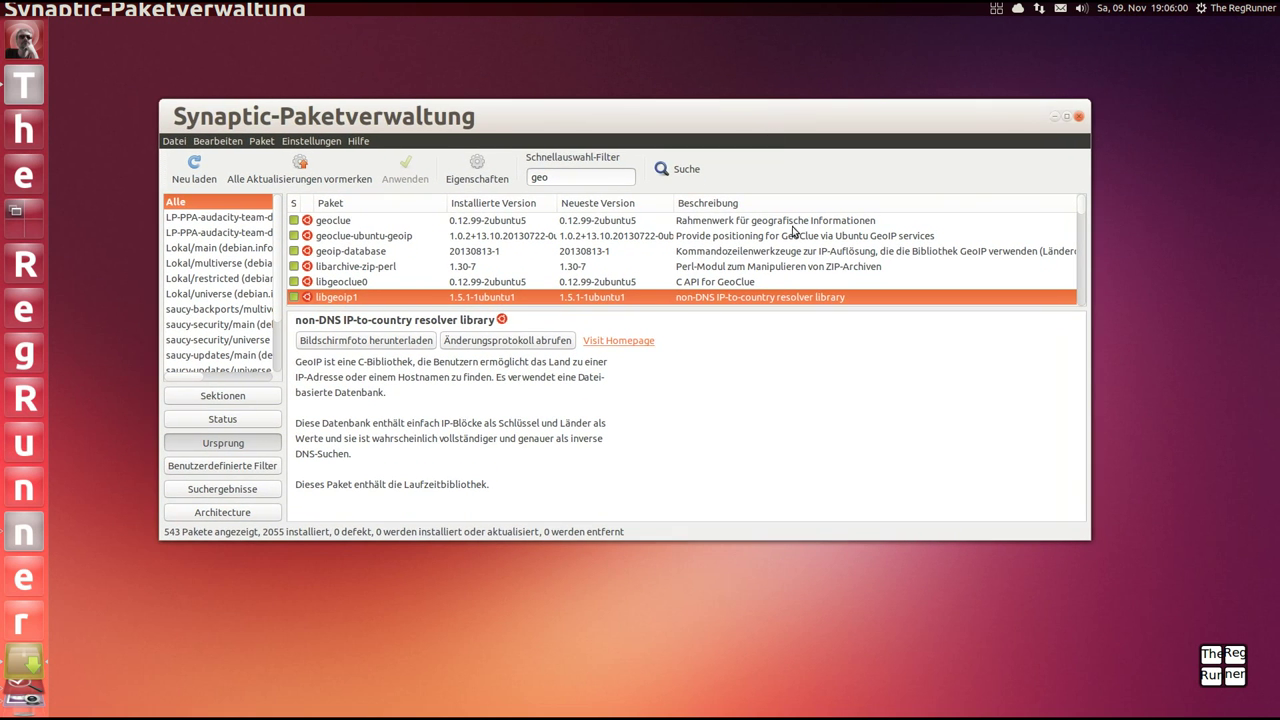
- Open the Security & Privacy page (Sicherheit & Datenschutz) of the system settings, move its window aside to inspect it, and close it
{"action": "left_click", "coordinate": [1233, 11]}
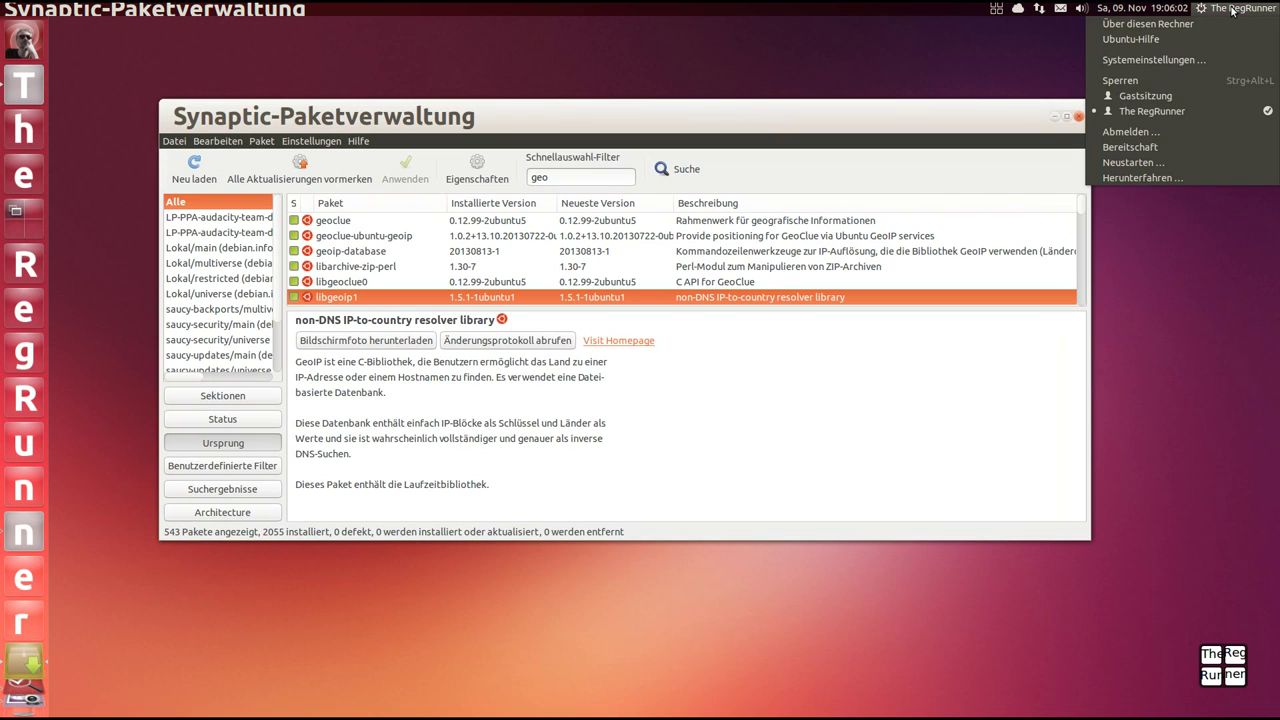
{"action": "left_click", "coordinate": [1191, 62]}
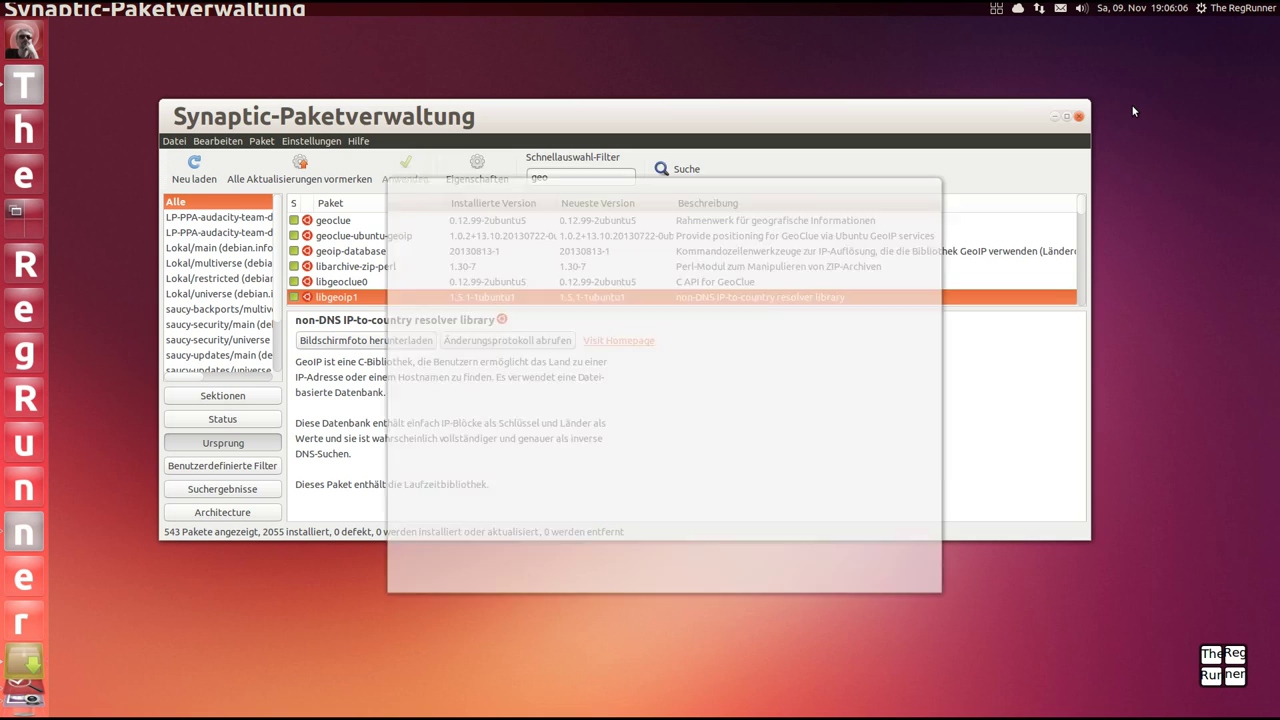
{"action": "left_click", "coordinate": [663, 285]}
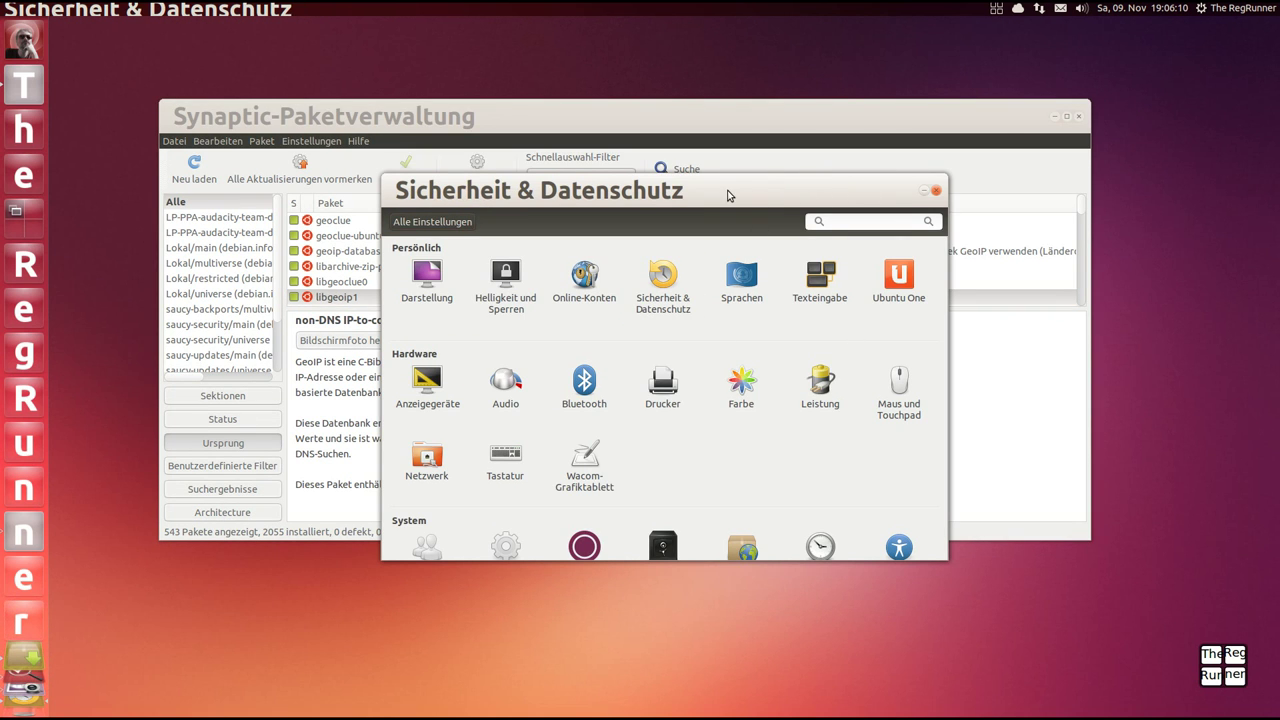
{"action": "left_click_drag", "start_coordinate": [711, 194], "coordinate": [750, 262]}
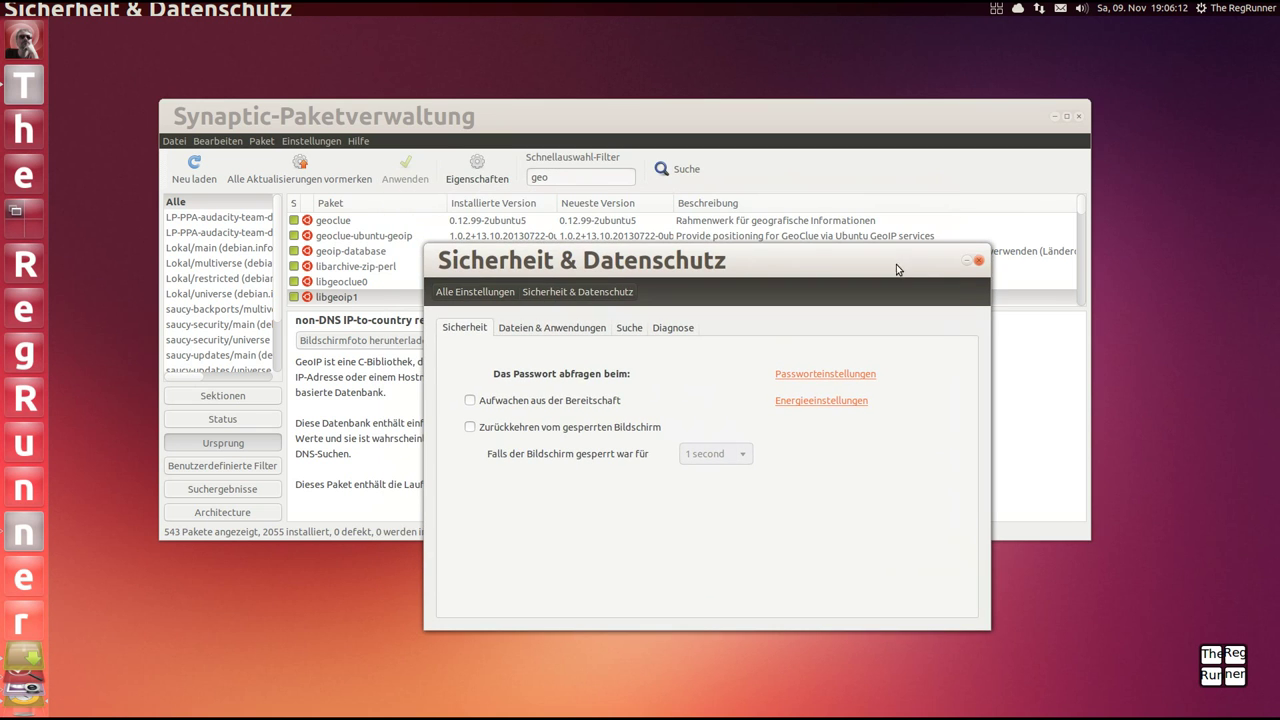
{"action": "left_click", "coordinate": [979, 261]}
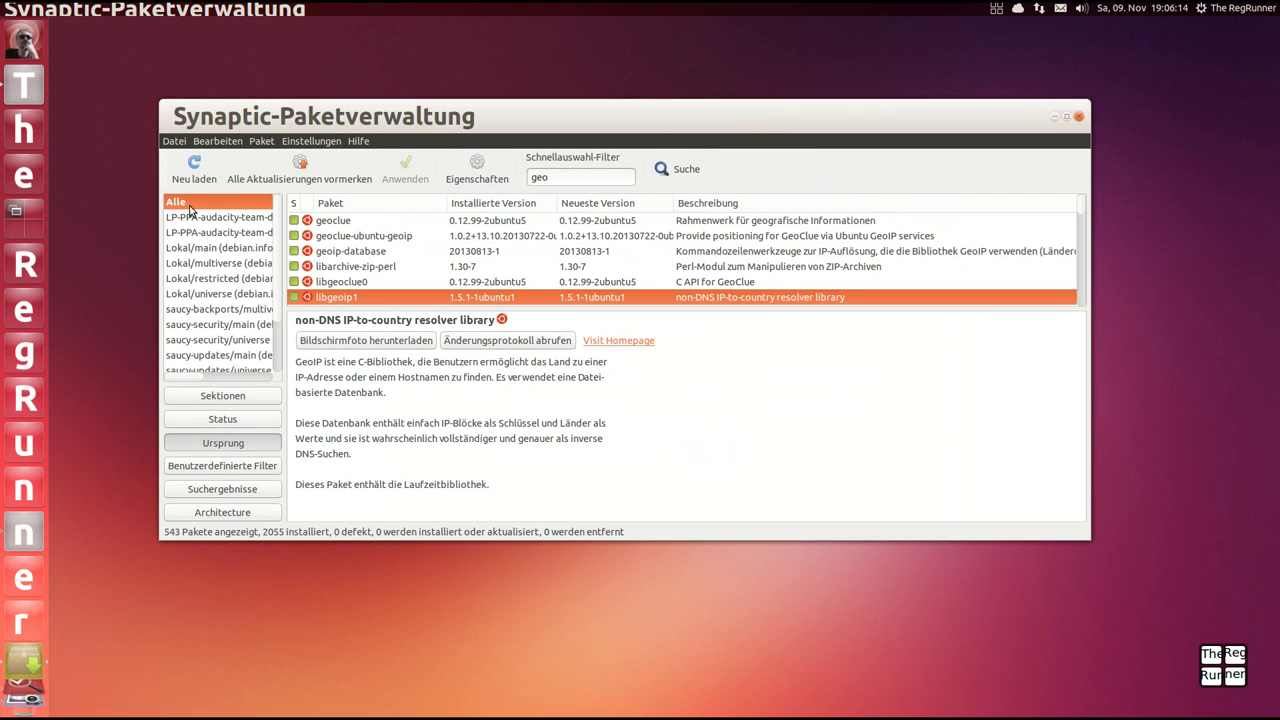
- Return to the second workspace and shift the Cheese and dconf-Editor windows slightly to rearrange them
{"action": "key", "text": "super+s"}
{"action": "left_click", "coordinate": [478, 157]}
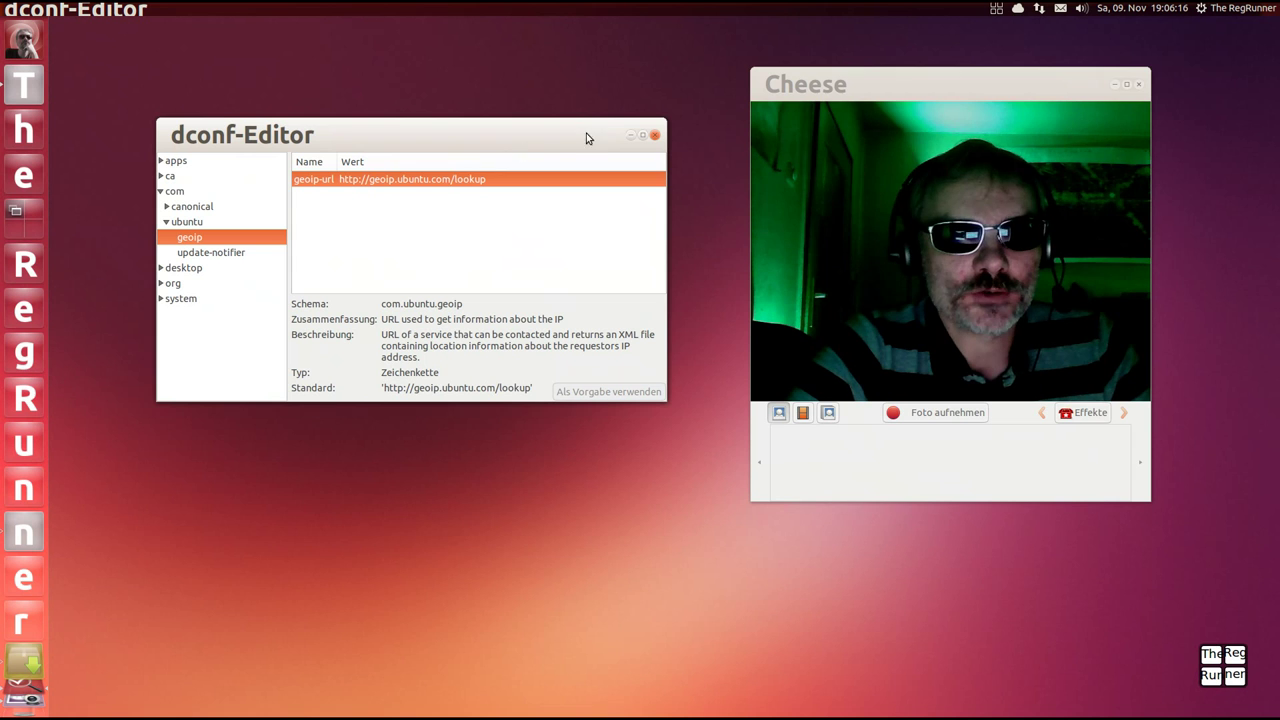
{"action": "mouse_move", "coordinate": [901, 88]}
{"action": "left_mouse_down"}
{"action": "mouse_move", "coordinate": [896, 109]}
{"action": "mouse_move", "coordinate": [915, 97]}
{"action": "left_mouse_up"}
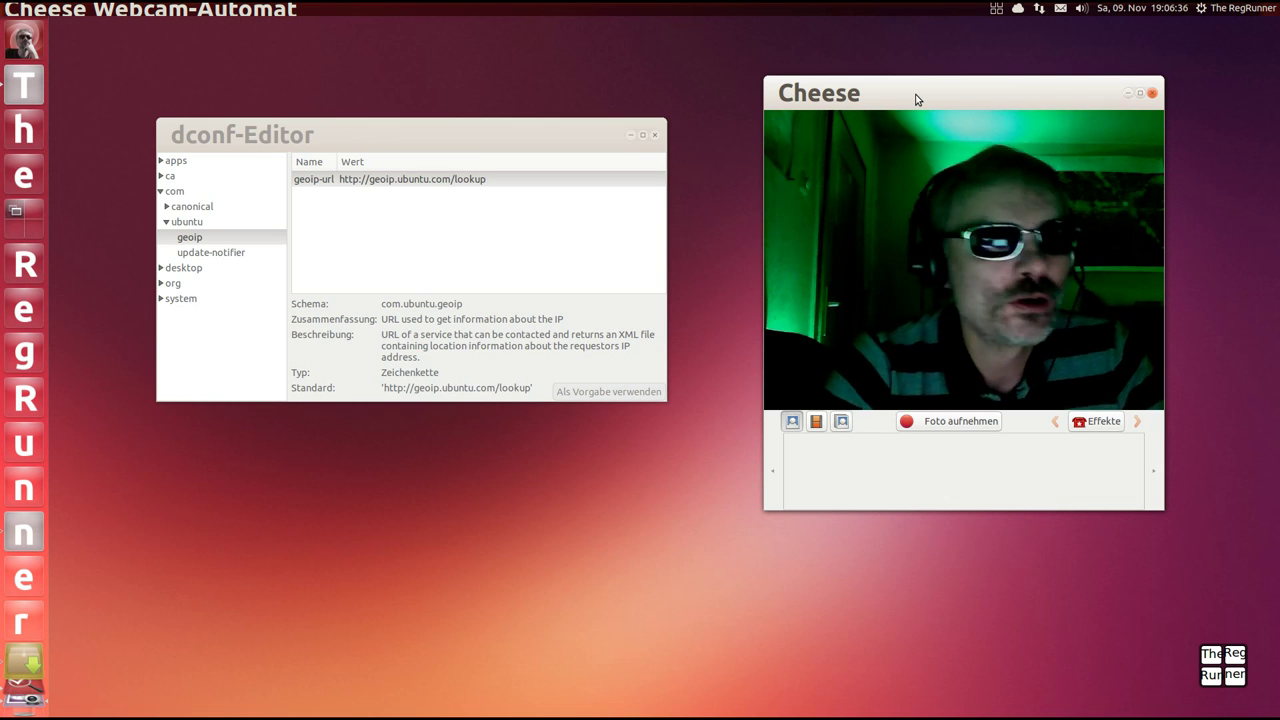
{"action": "left_click_drag", "start_coordinate": [491, 134], "coordinate": [489, 155]}
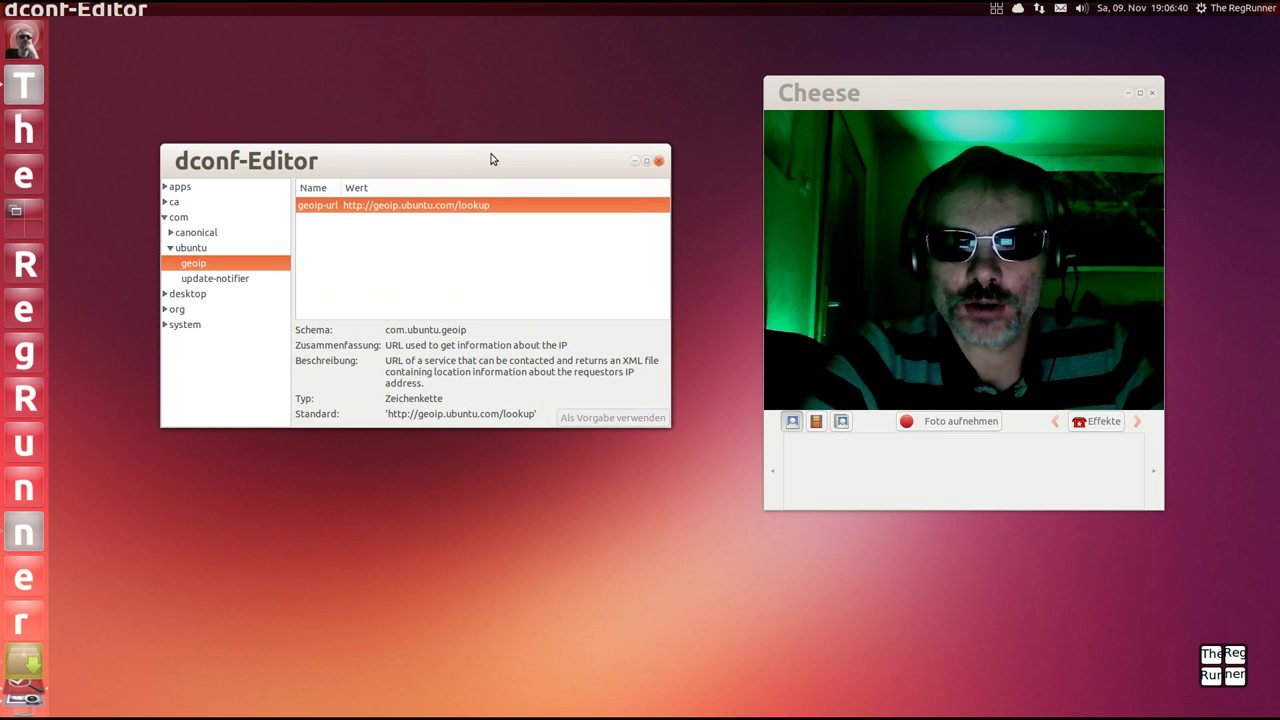
{"action": "mouse_move", "coordinate": [840, 97]}
{"action": "left_mouse_down"}
{"action": "mouse_move", "coordinate": [825, 132]}
{"action": "mouse_move", "coordinate": [822, 114]}
{"action": "left_mouse_up"}
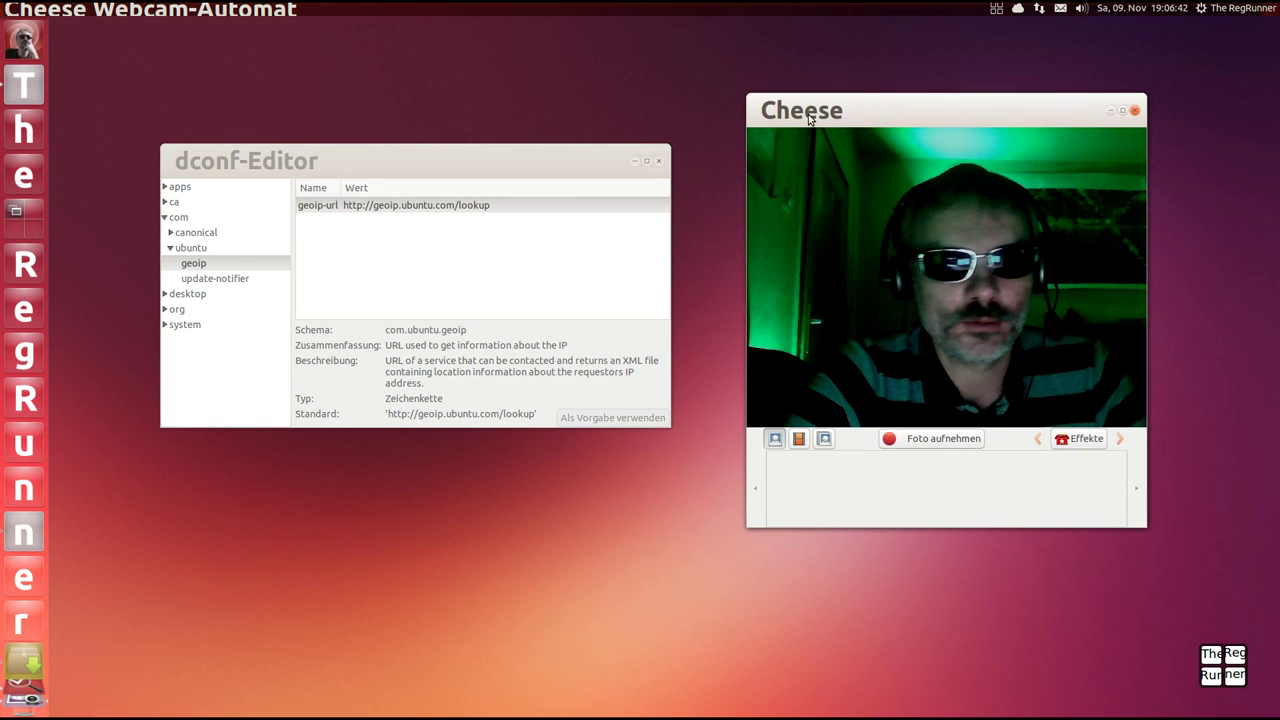
{"action": "left_click_drag", "start_coordinate": [538, 166], "coordinate": [542, 172]}
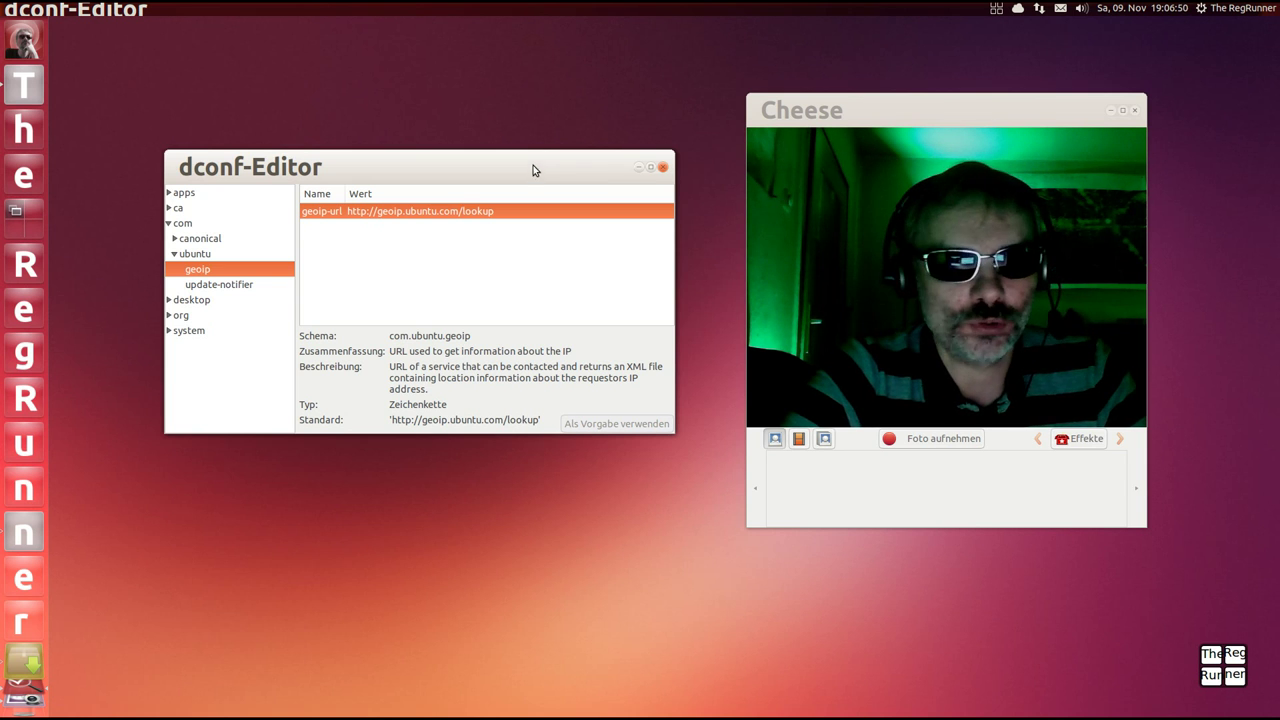
{"action": "left_click_drag", "start_coordinate": [533, 168], "coordinate": [528, 168]}
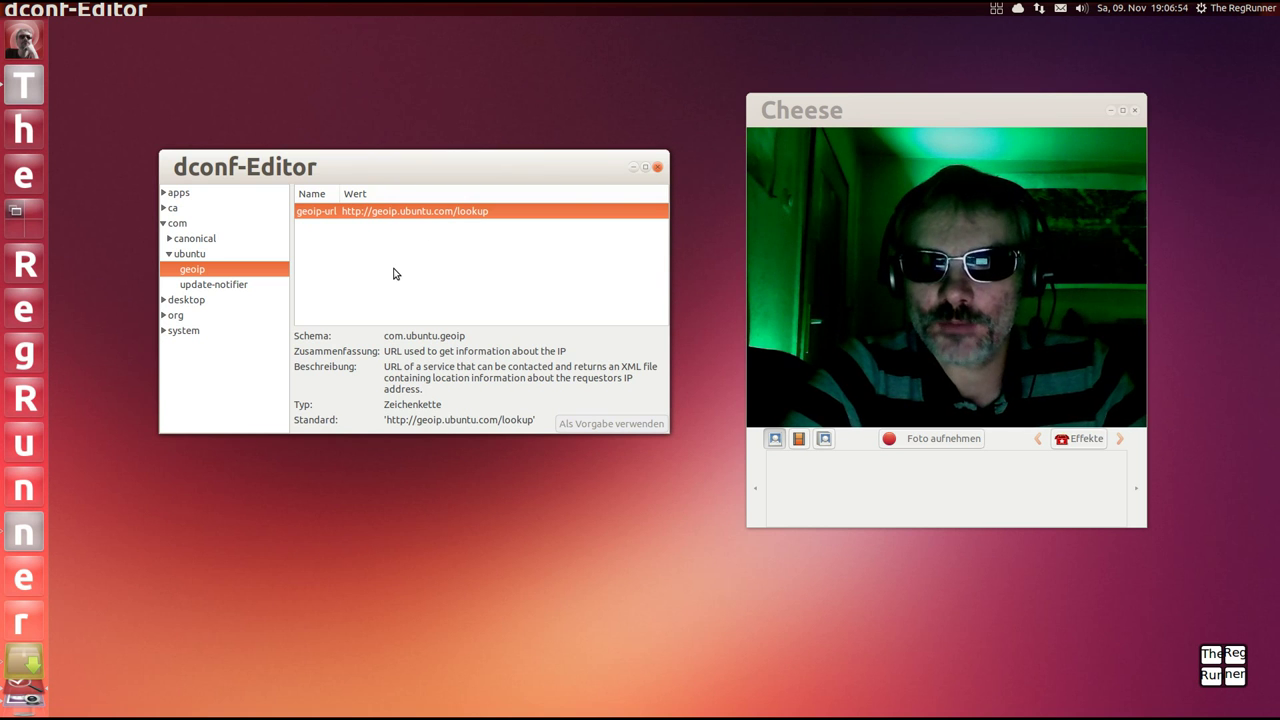
- Look at the Ubuntu One options and close them, then move Cheese slightly up and dconf-Editor slightly down
{"action": "left_click", "coordinate": [1019, 10]}
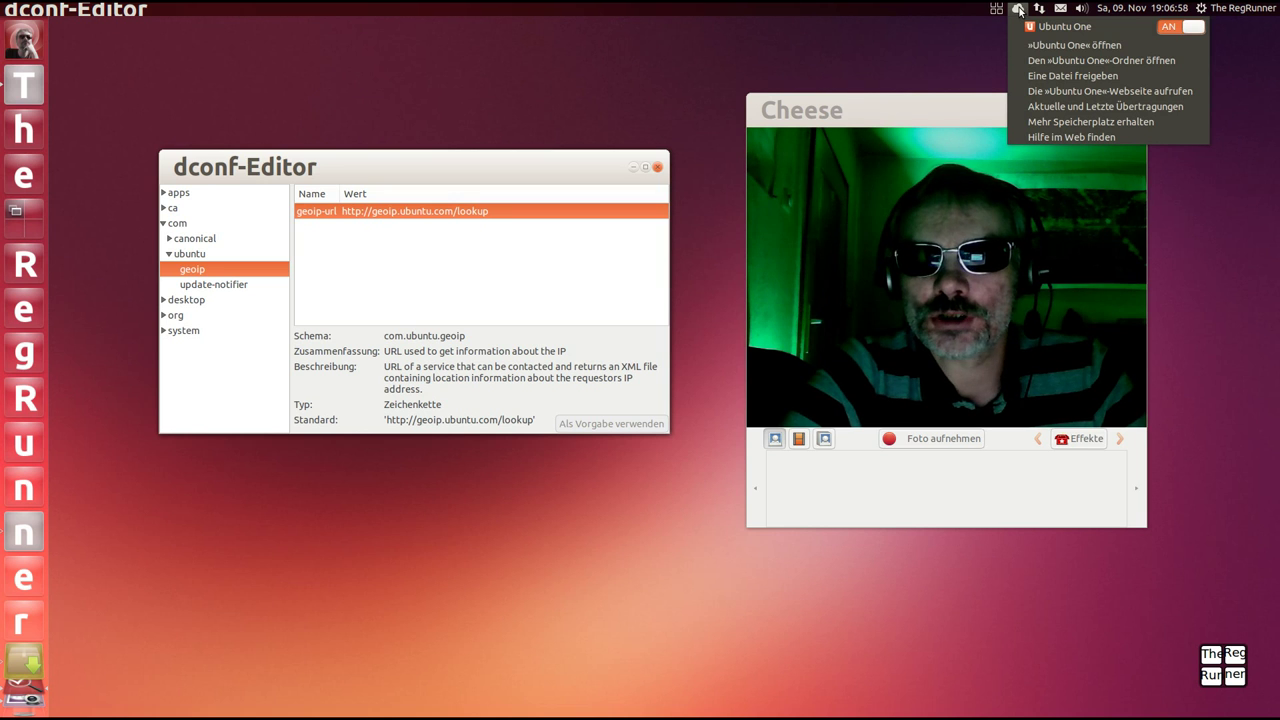
{"action": "left_click", "coordinate": [928, 99]}
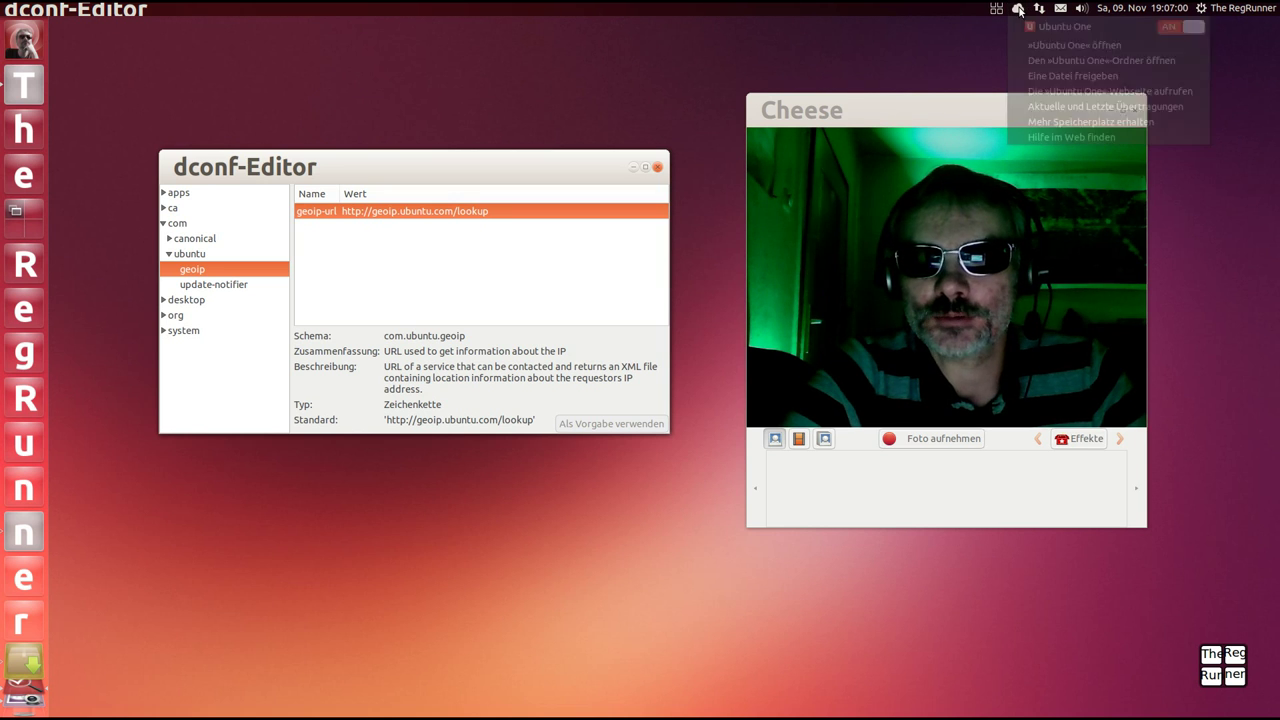
{"action": "mouse_move", "coordinate": [966, 109]}
{"action": "left_mouse_down"}
{"action": "mouse_move", "coordinate": [968, 140]}
{"action": "mouse_move", "coordinate": [969, 102]}
{"action": "left_mouse_up"}
{"action": "left_click_drag", "start_coordinate": [527, 168], "coordinate": [526, 201]}
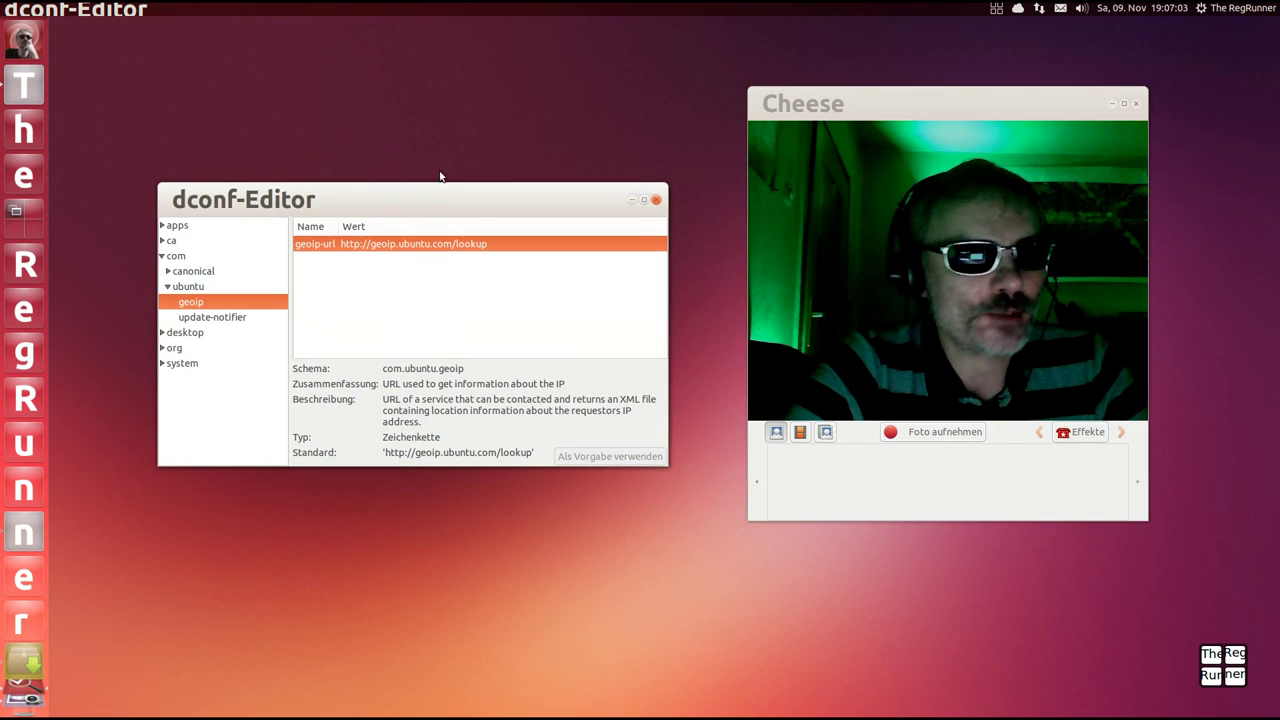
- Switch to the indicator-datetime package page, highlight the package name in its heading, and clear the selection
{"action": "left_click", "coordinate": [26, 218]}
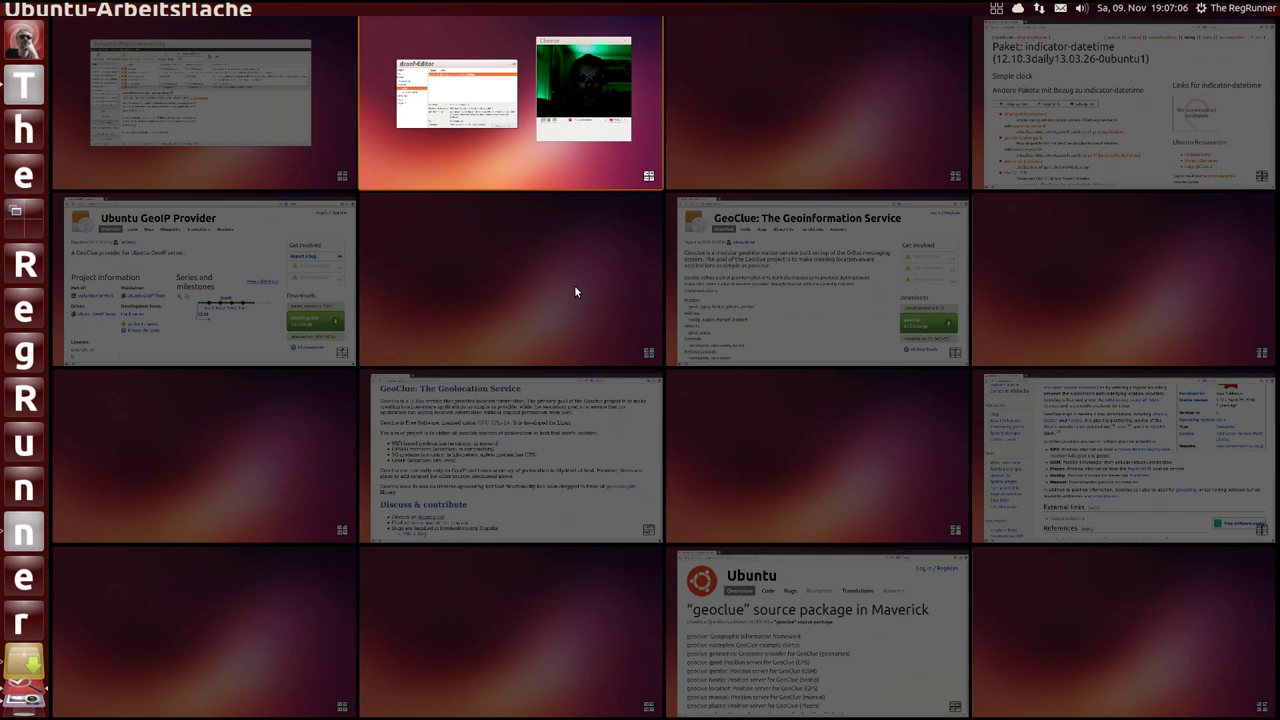
{"action": "left_click", "coordinate": [1139, 135]}
{"action": "left_click_drag", "start_coordinate": [602, 128], "coordinate": [236, 133]}
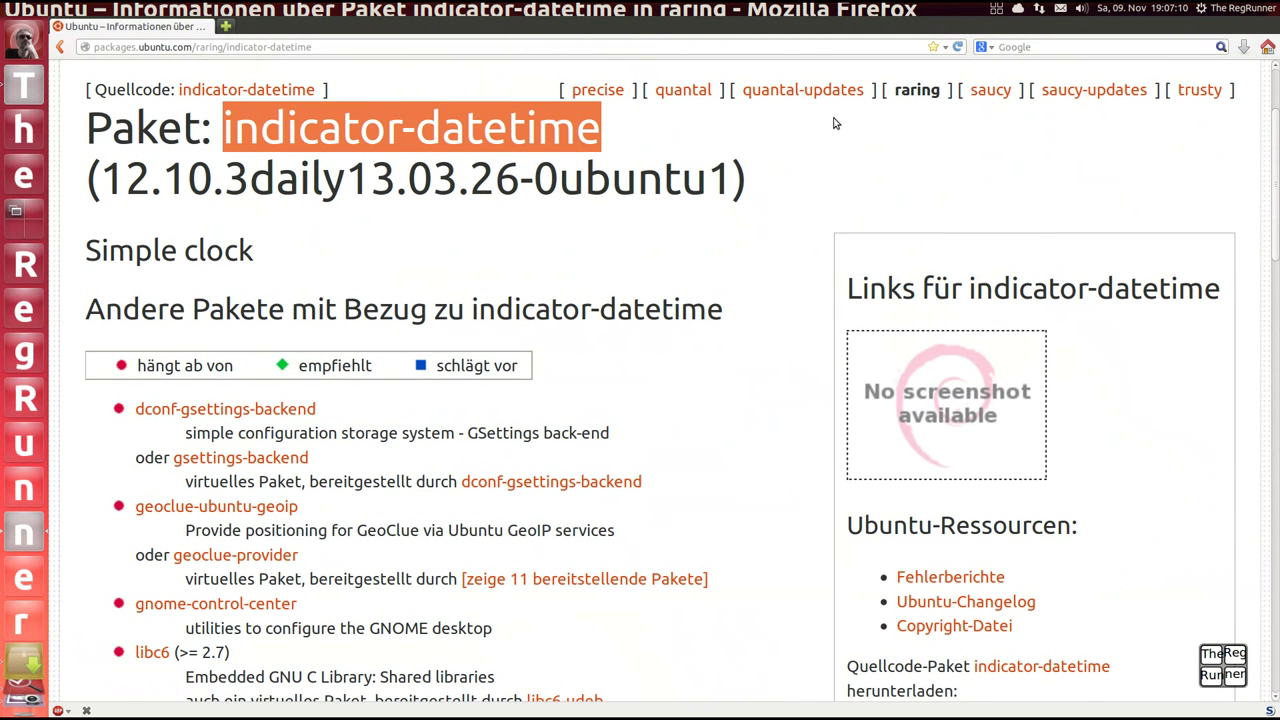
{"action": "left_click", "coordinate": [698, 133]}
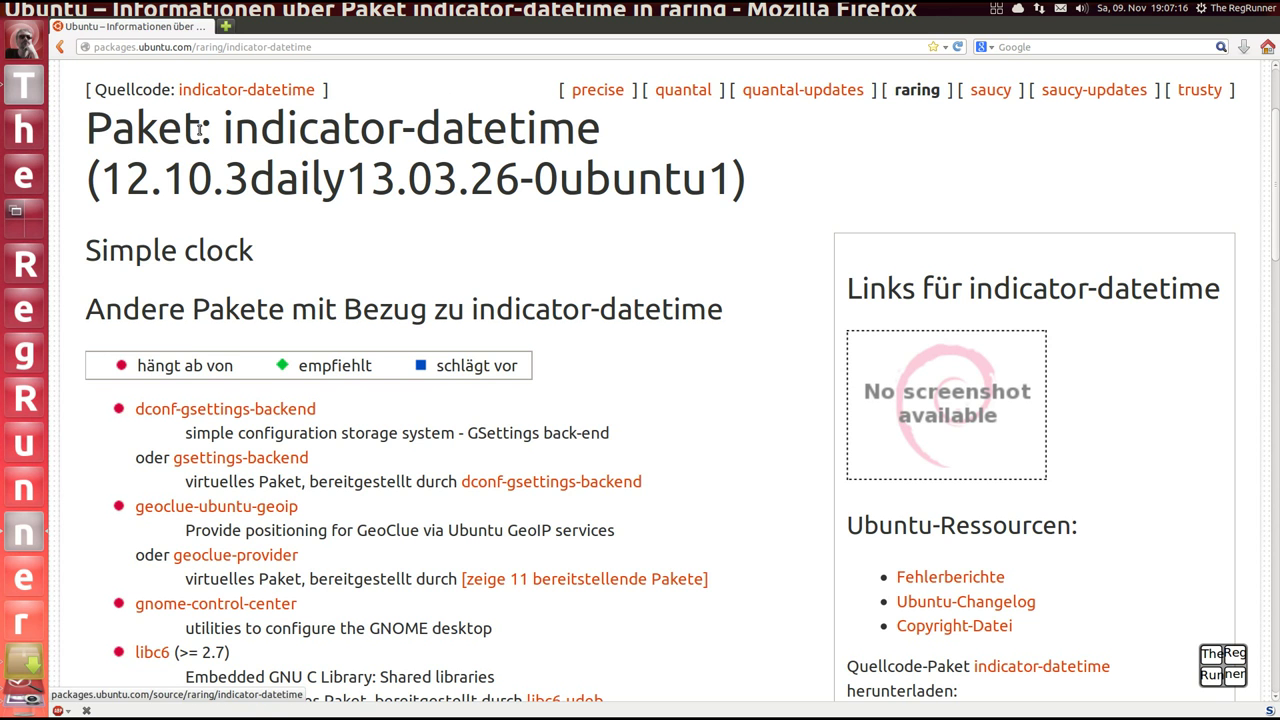
- Go back to the second workspace, move dconf-Editor slightly up, and nudge the Cheese window closer to it
{"action": "key", "text": "super+s"}
{"action": "left_click", "coordinate": [515, 173]}
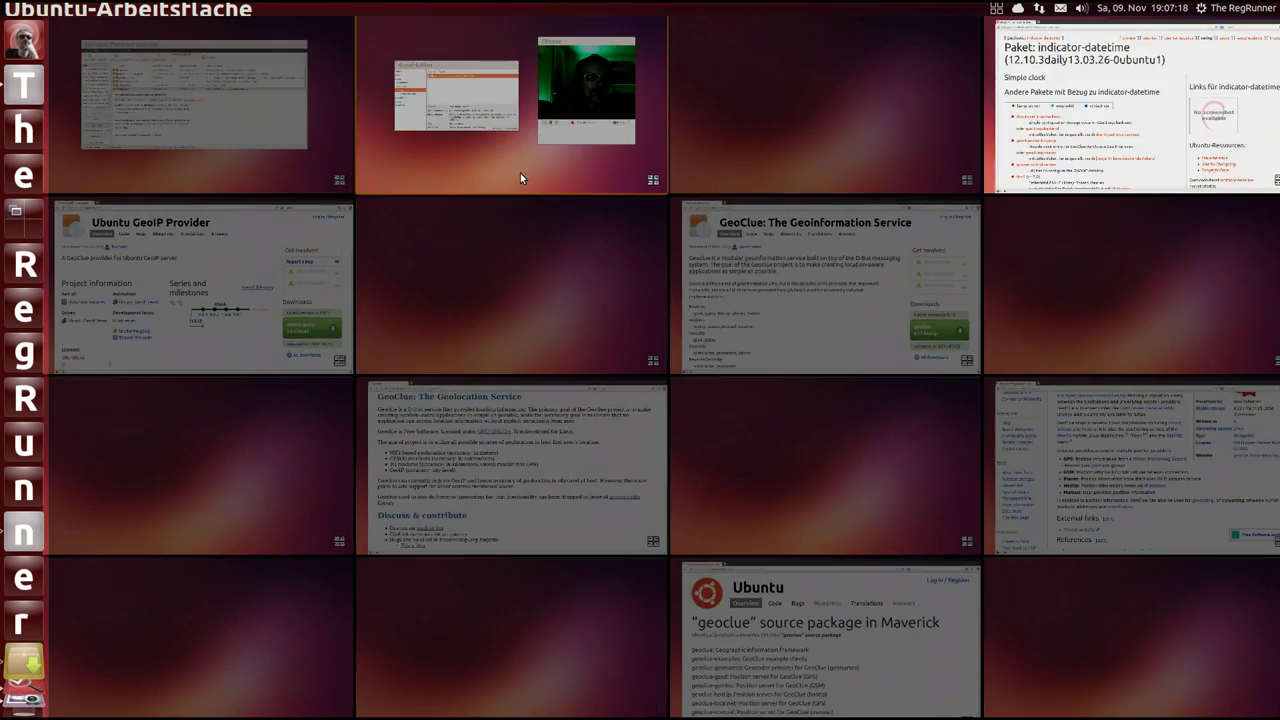
{"action": "left_click_drag", "start_coordinate": [890, 106], "coordinate": [904, 84]}
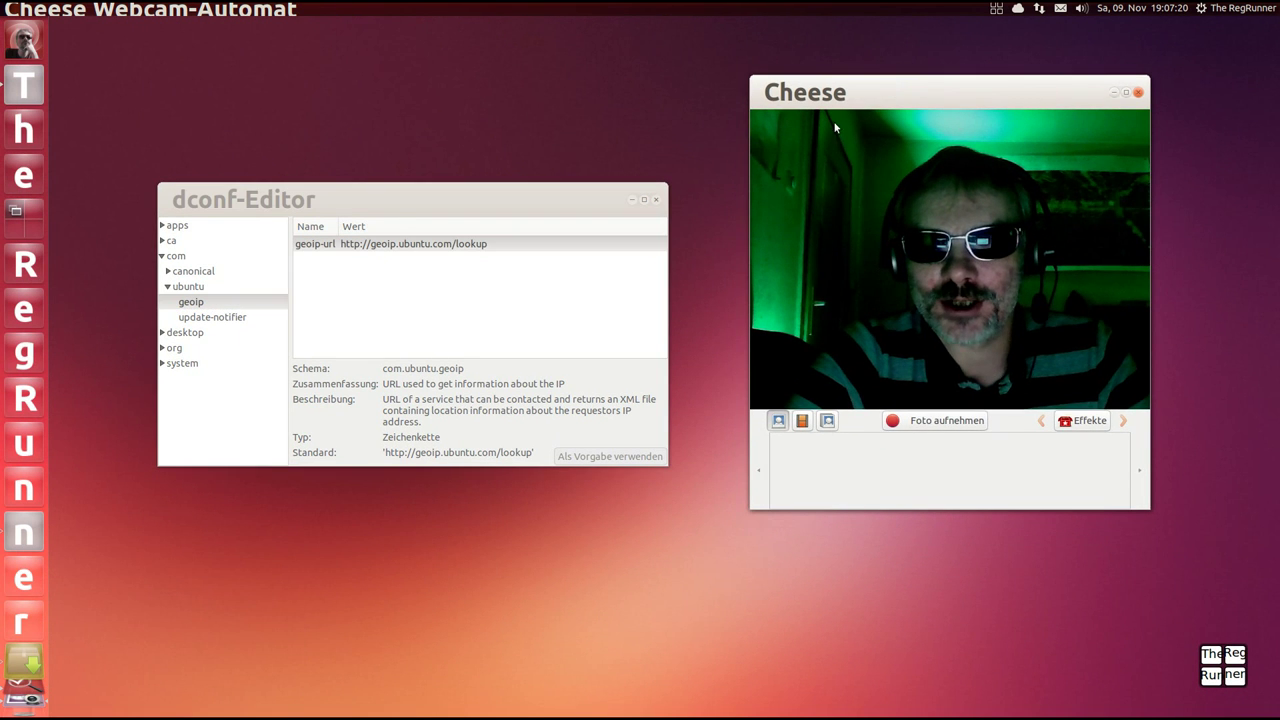
{"action": "left_click_drag", "start_coordinate": [514, 200], "coordinate": [512, 161]}
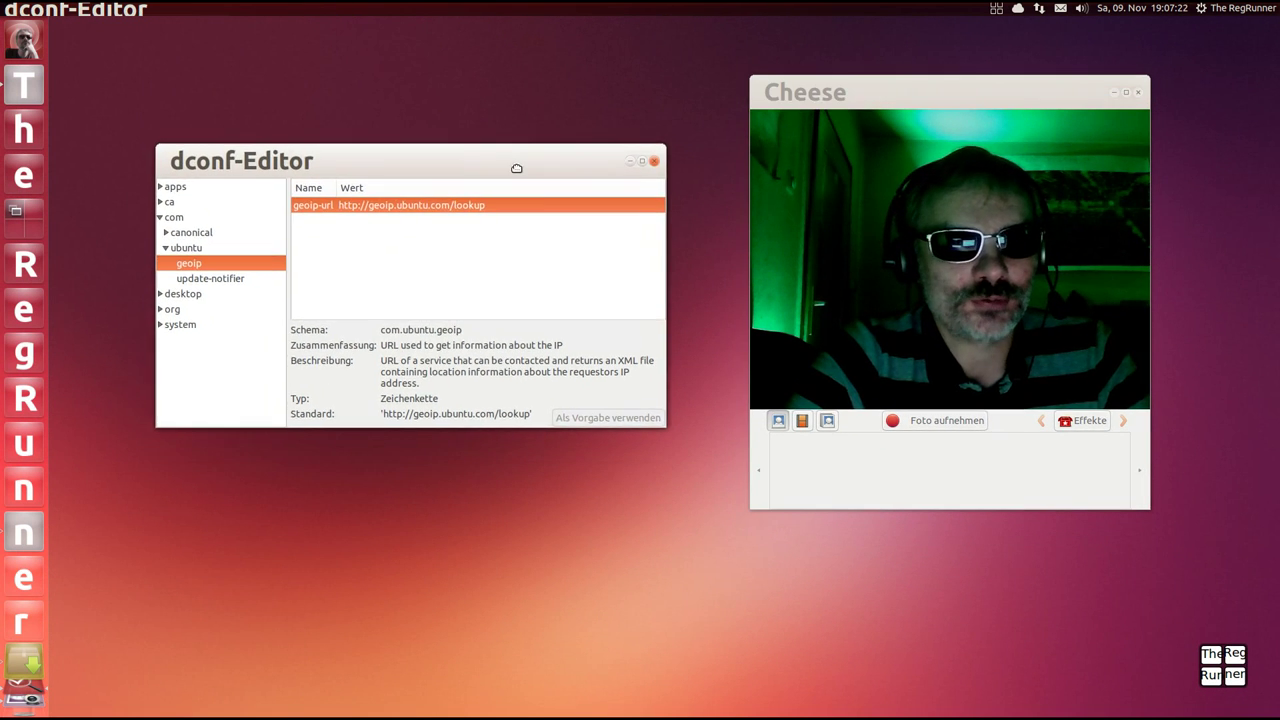
{"action": "left_click_drag", "start_coordinate": [913, 100], "coordinate": [895, 105]}
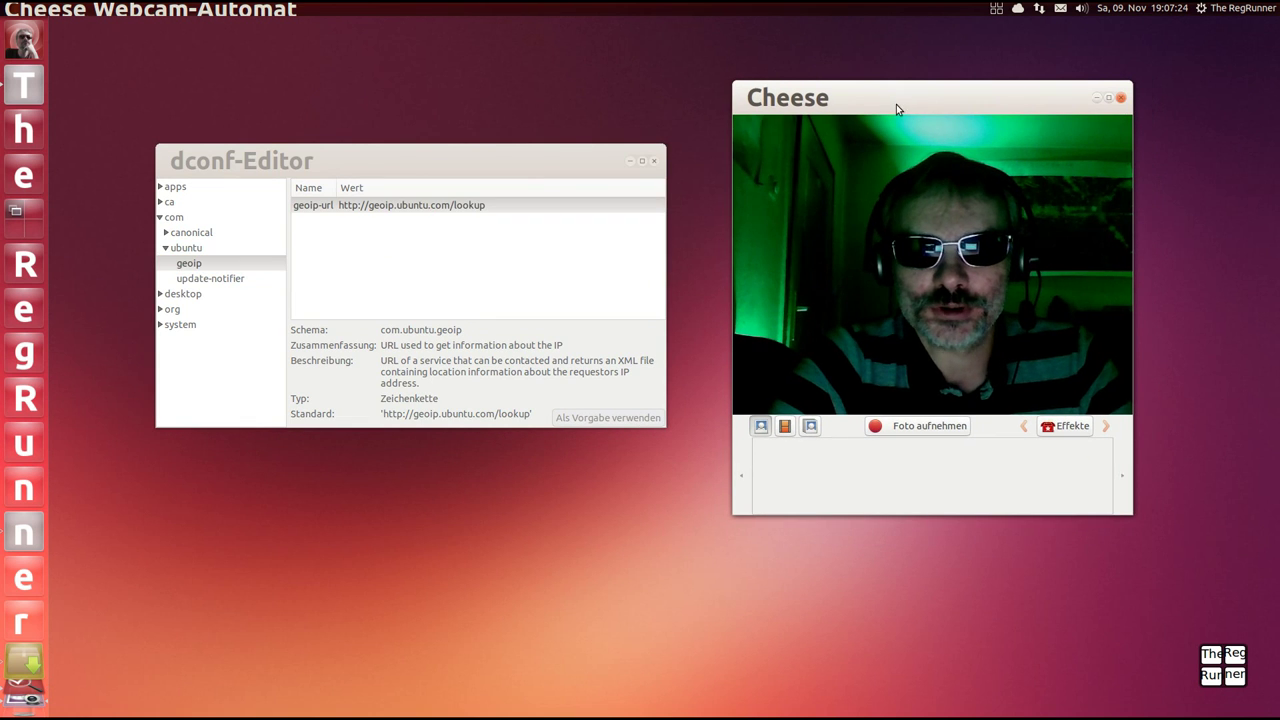